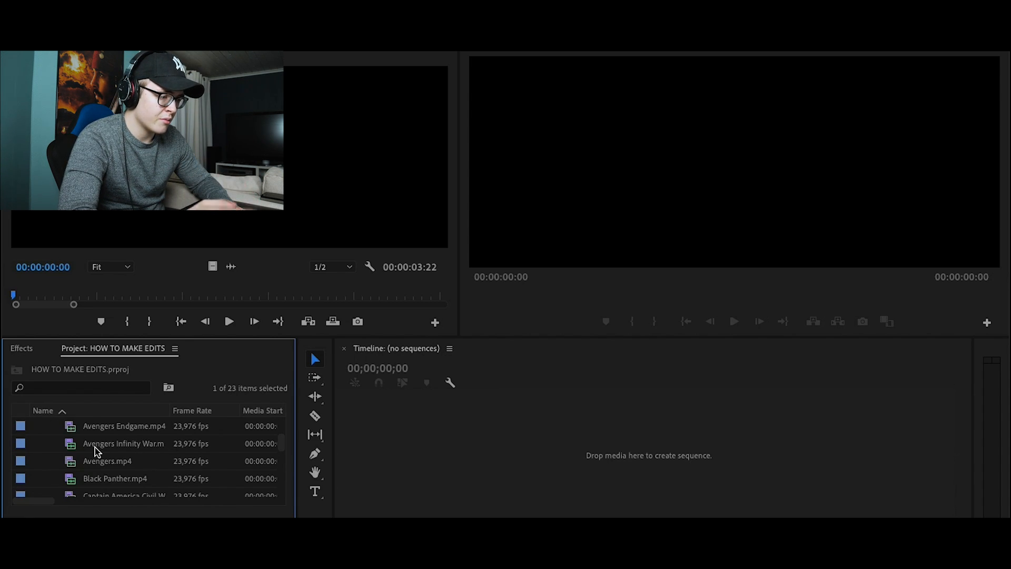
# Look through the movie files in the Movies bin to review the available source footage.
pyautogui.scroll(1, 95, 449)
pyautogui.scroll(-2, 85, 451)
pyautogui.scroll(1, 72, 452)
pyautogui.scroll(2, 72, 452)
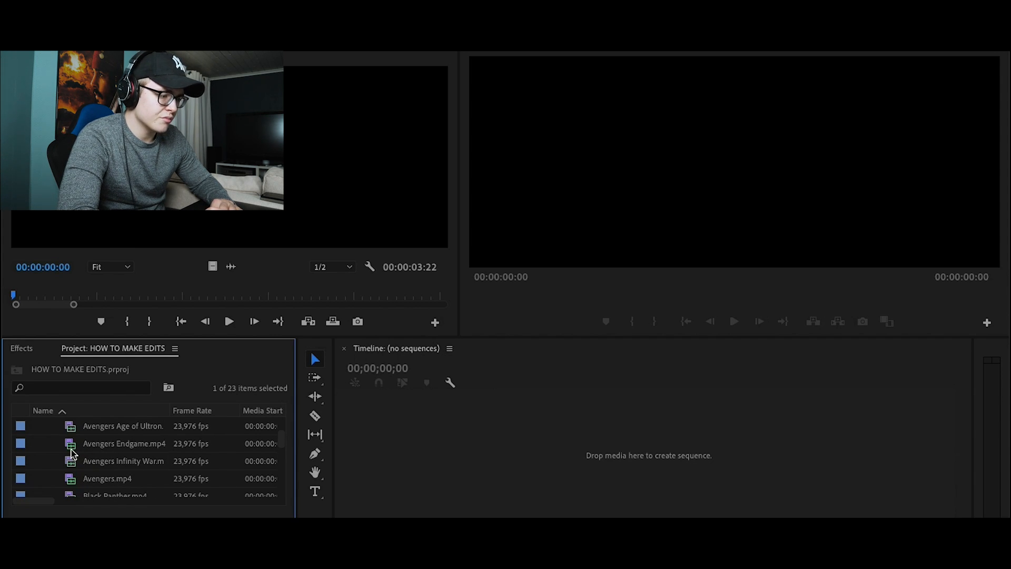
pyautogui.scroll(-2, 73, 464)
pyautogui.scroll(-3, 74, 453)
pyautogui.scroll(-3, 74, 453)
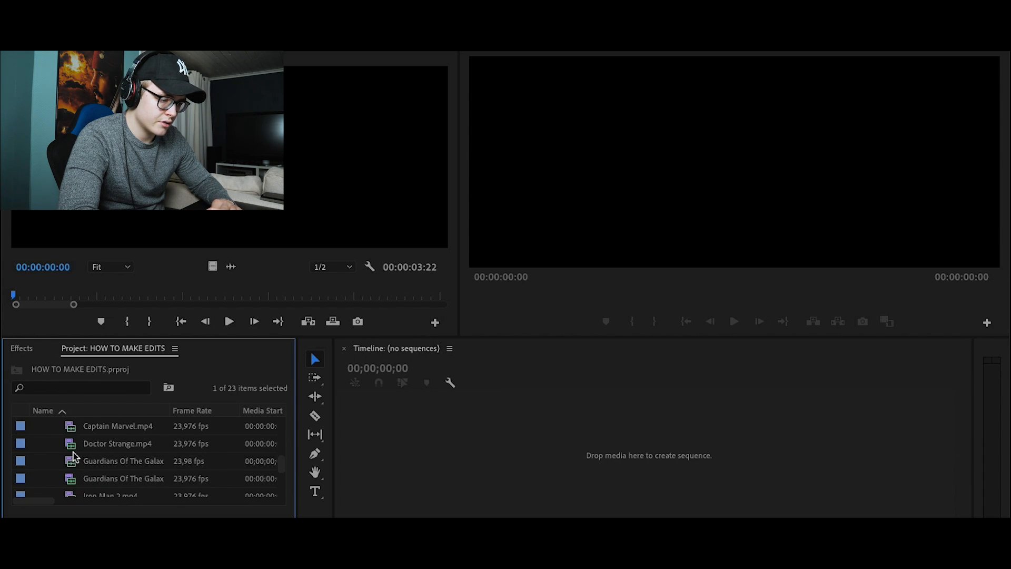
pyautogui.scroll(-1, 74, 450)
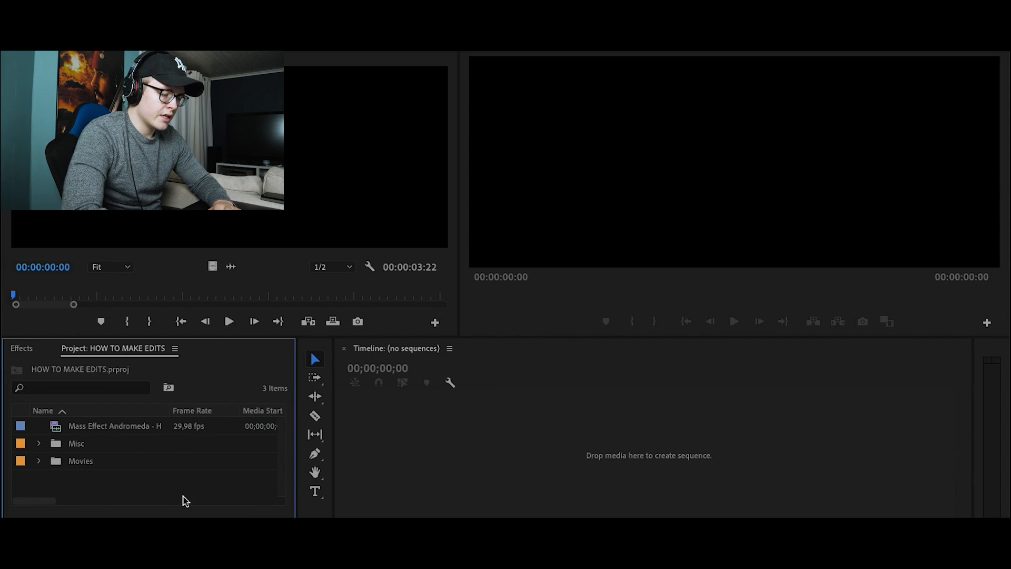
# Create a new sequence named "Human" with the custom Edits preset.
pyautogui.click(266, 521)
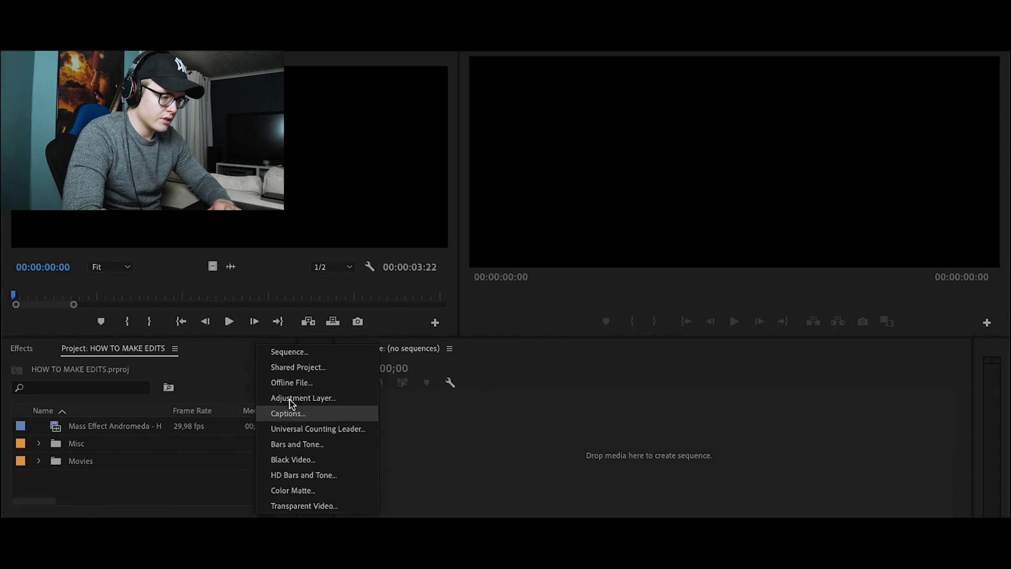
pyautogui.click(295, 358)
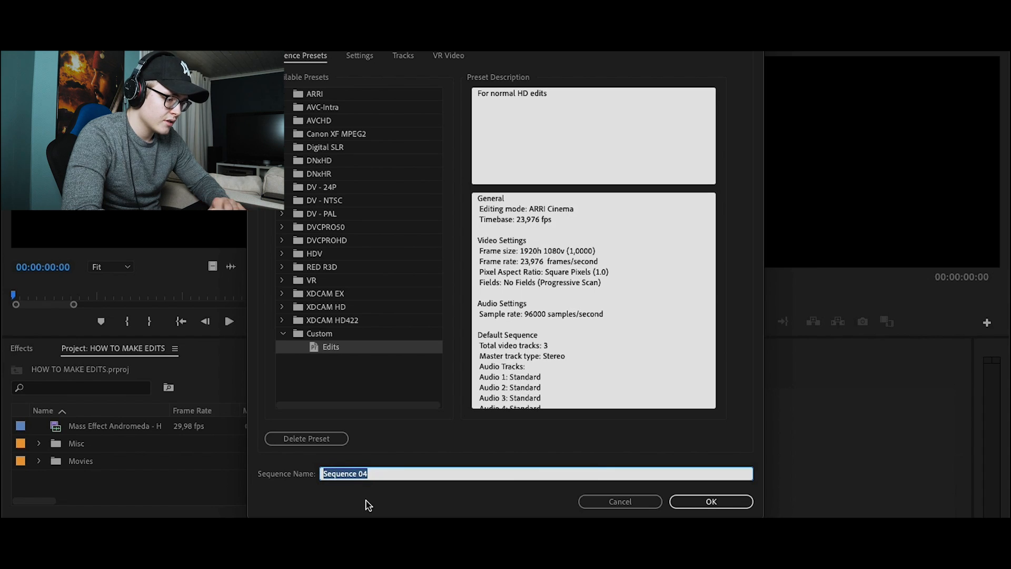
pyautogui.write('Human')
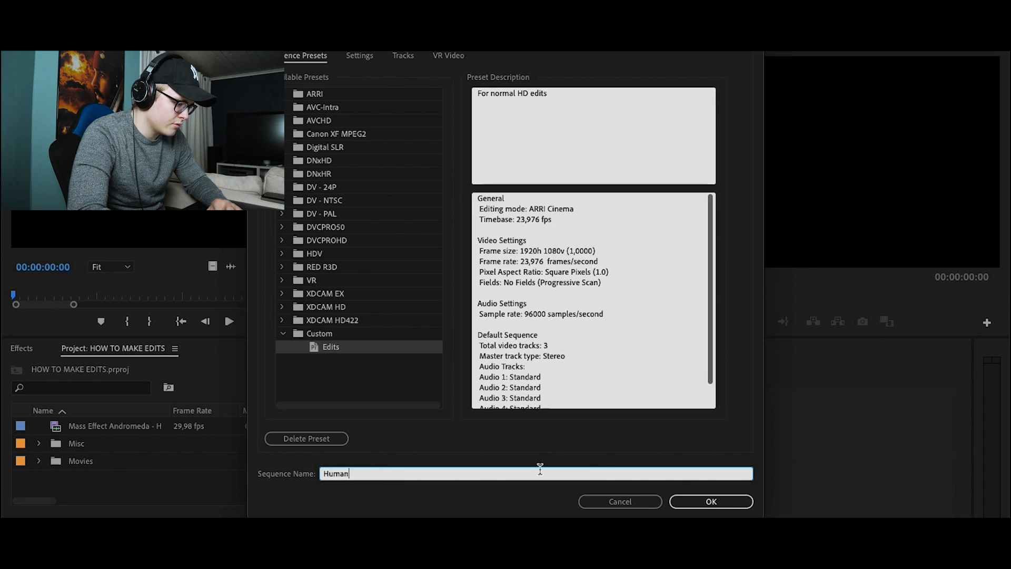
pyautogui.click(711, 502)
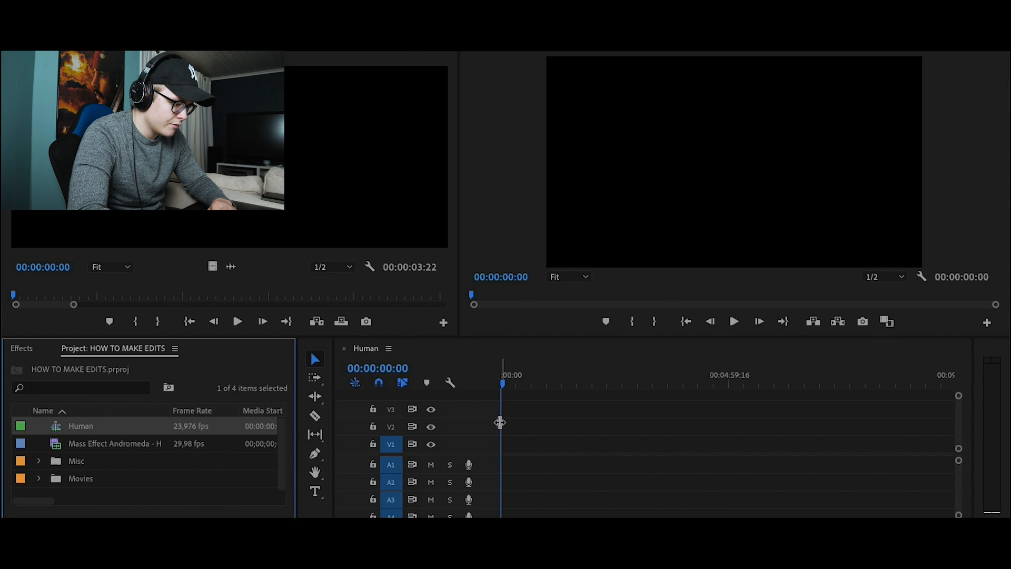
# Place only the audio of the Mass Effect Andromeda clip on track A1 at the start of the Human sequence.
pyautogui.doubleClick(110, 443)
pyautogui.moveTo(228, 275); pyautogui.dragTo(516, 458)
pyautogui.scroll(5, 508, 421)
pyautogui.hscroll(-2, 508, 422)
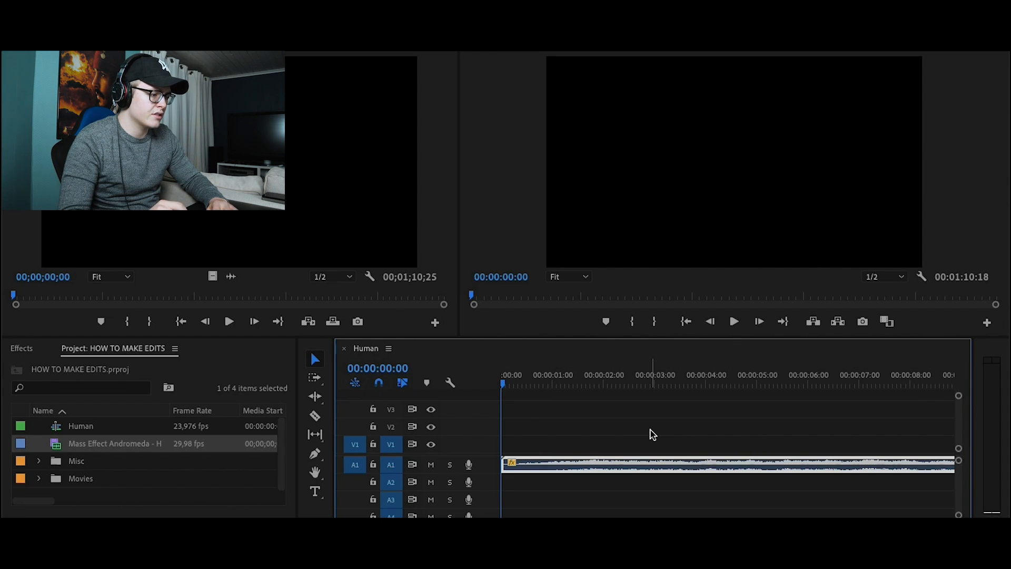
pyautogui.press('-')
pyautogui.press('-')
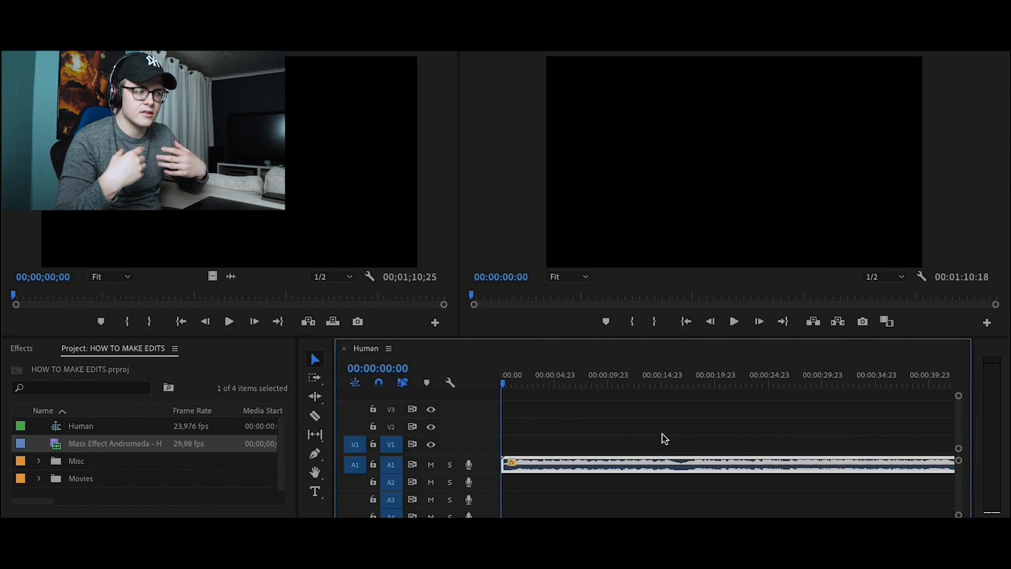
pyautogui.press('-')
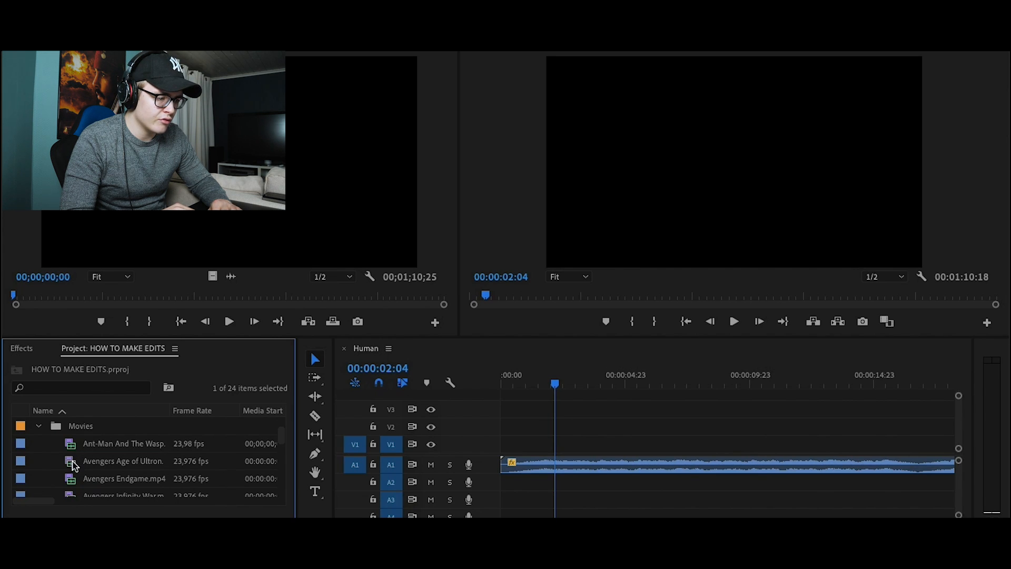
# Load Avengers Infinity War as the source clip and examine its marked shots, including the marker at 02:05:13:04.
pyautogui.scroll(-1, 72, 493)
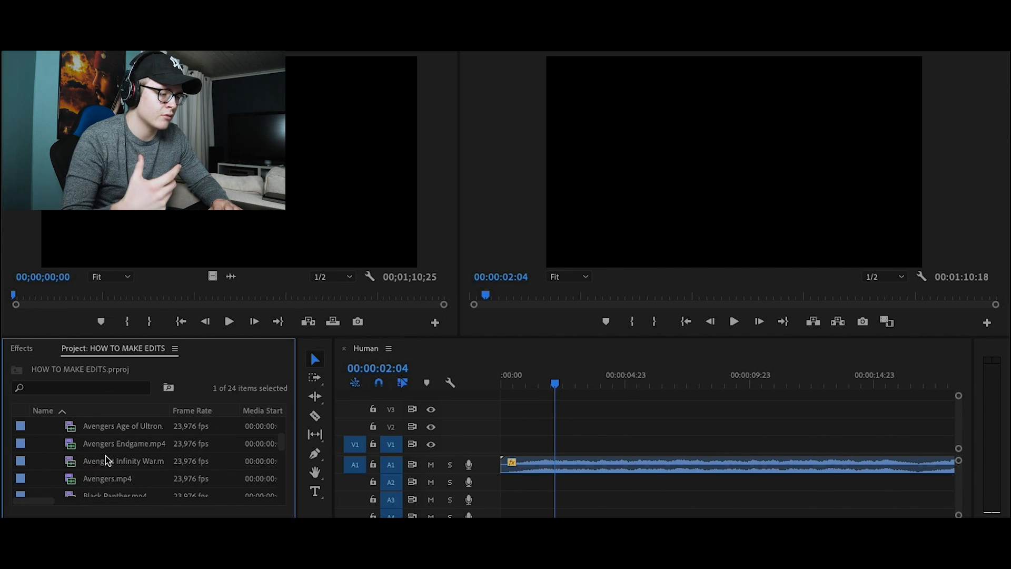
pyautogui.scroll(1, 72, 462)
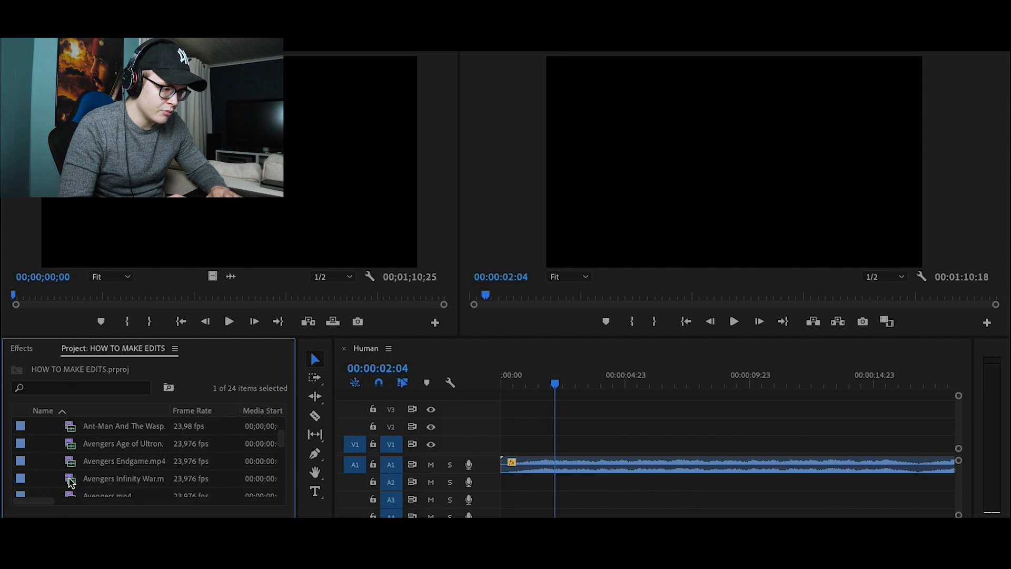
pyautogui.doubleClick(72, 478)
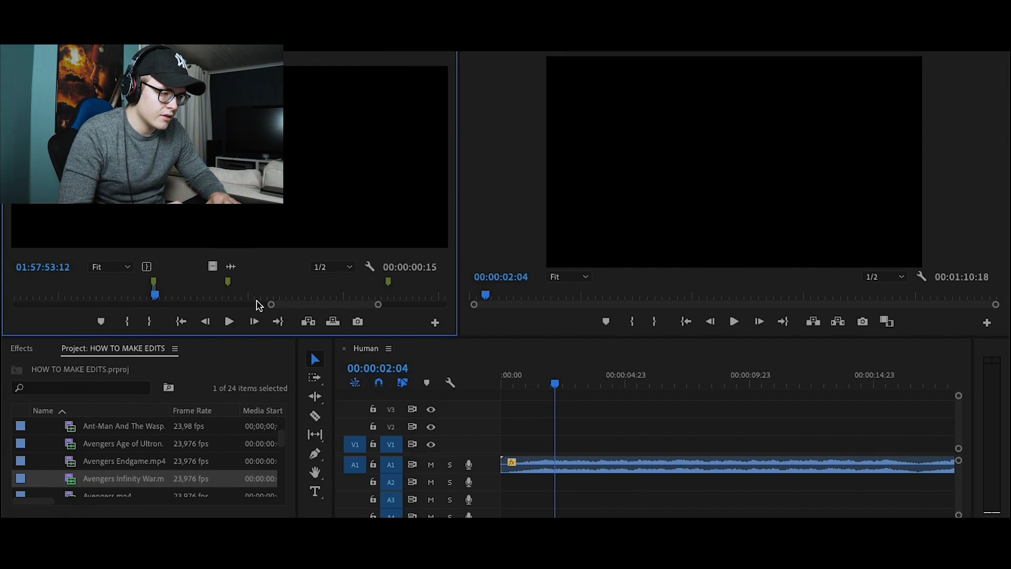
pyautogui.moveTo(270, 304); pyautogui.dragTo(38, 300)
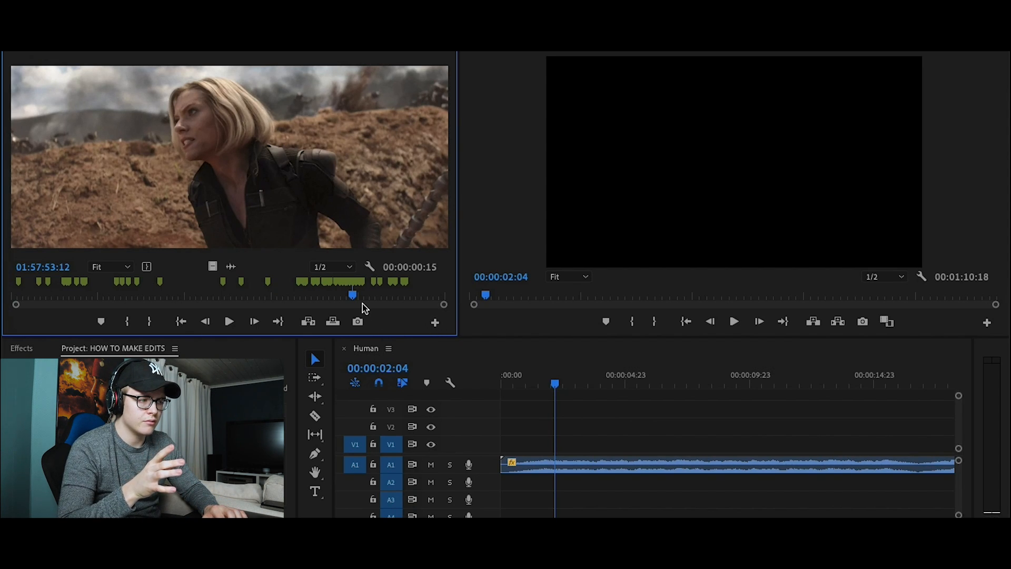
pyautogui.moveTo(443, 304)
pyautogui.mouseDown()
pyautogui.moveTo(345, 300)
pyautogui.moveTo(440, 309)
pyautogui.moveTo(406, 307)
pyautogui.mouseUp()
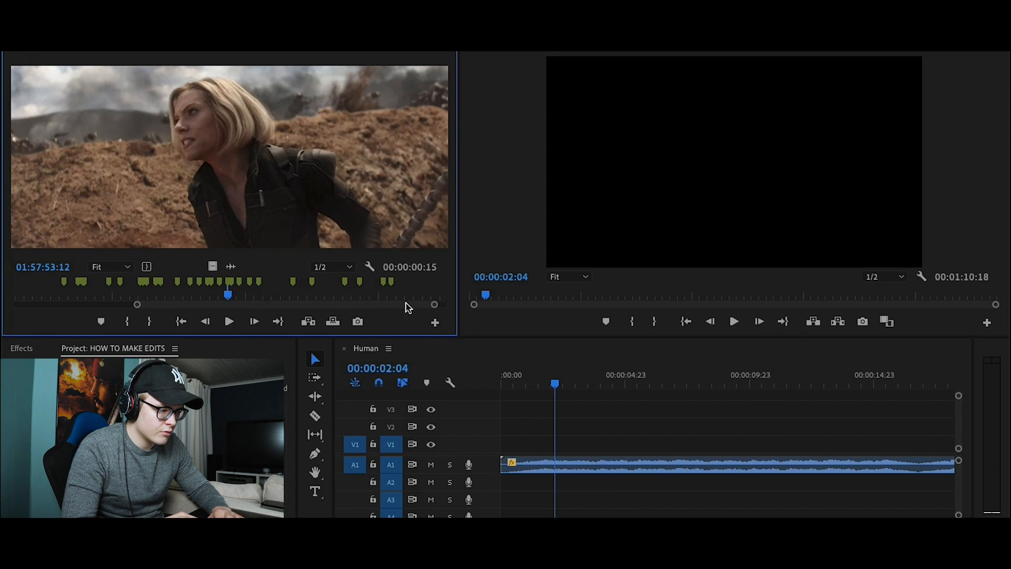
pyautogui.click(293, 283)
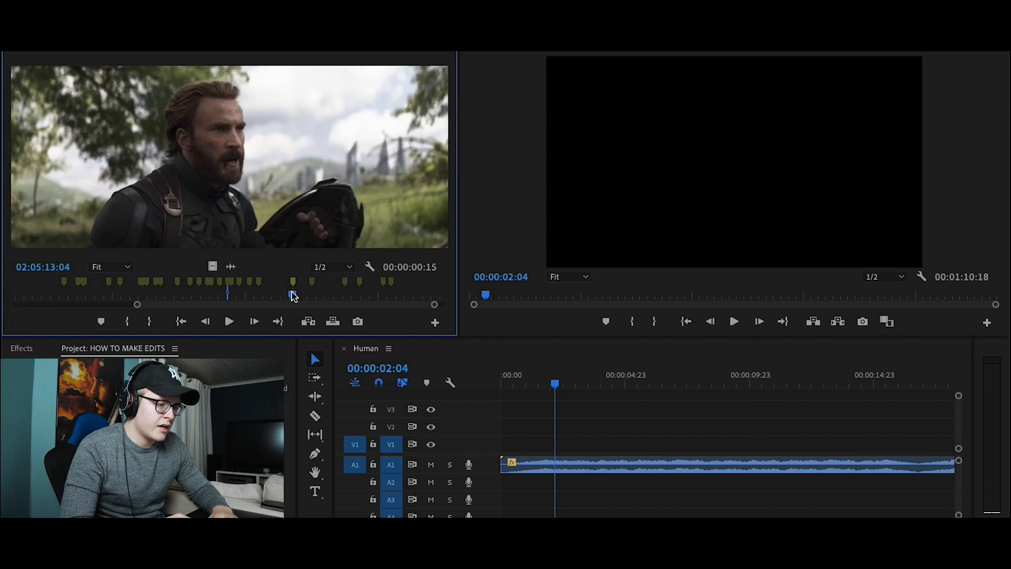
pyautogui.moveTo(137, 305); pyautogui.dragTo(4, 311)
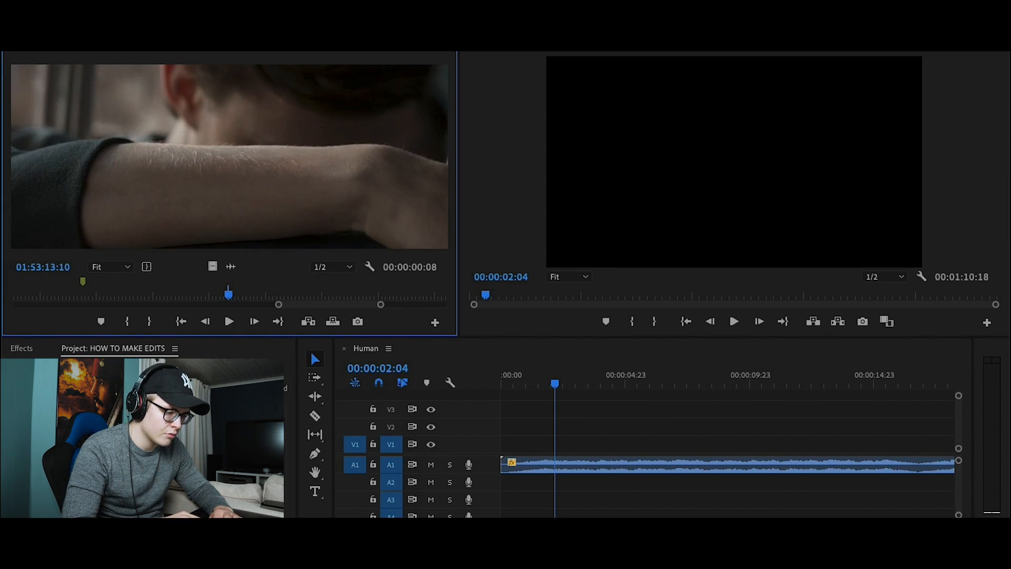
# Review the opening of the music from the start of the Human sequence.
pyautogui.press('\\')
pyautogui.moveTo(279, 304); pyautogui.dragTo(110, 305)
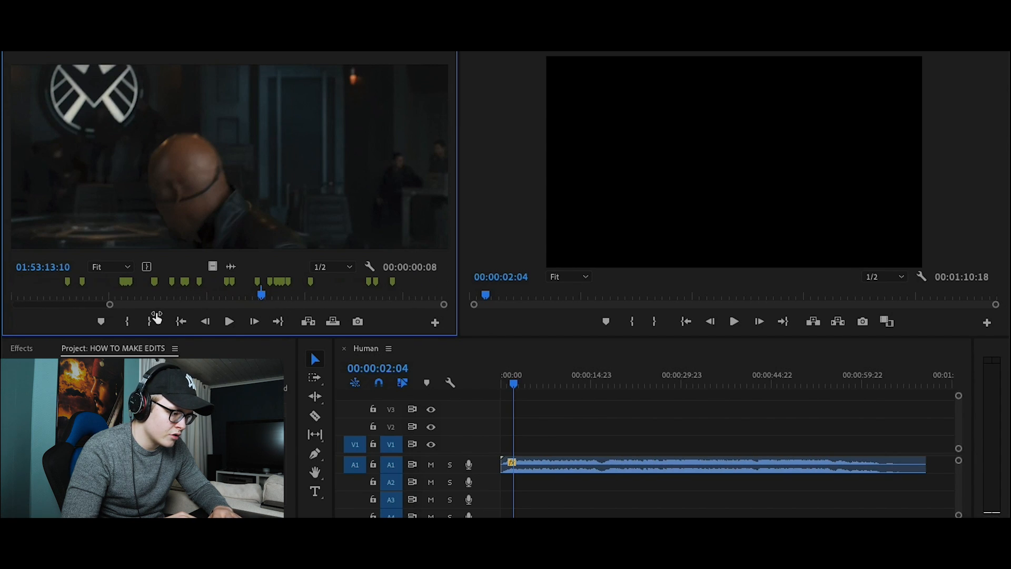
pyautogui.scroll(5, 514, 422)
pyautogui.scroll(2, 514, 424)
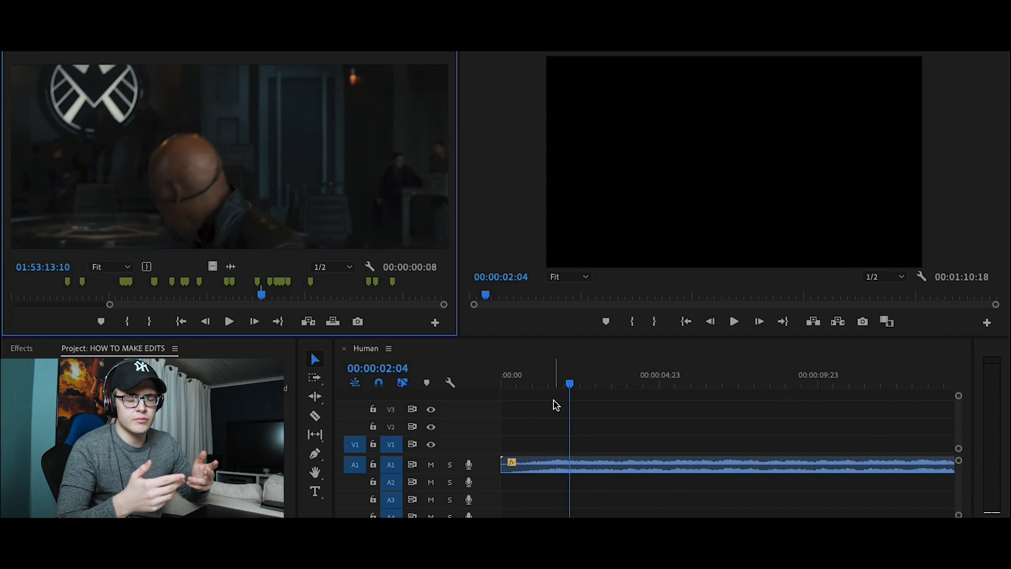
pyautogui.moveTo(555, 385); pyautogui.dragTo(431, 388)
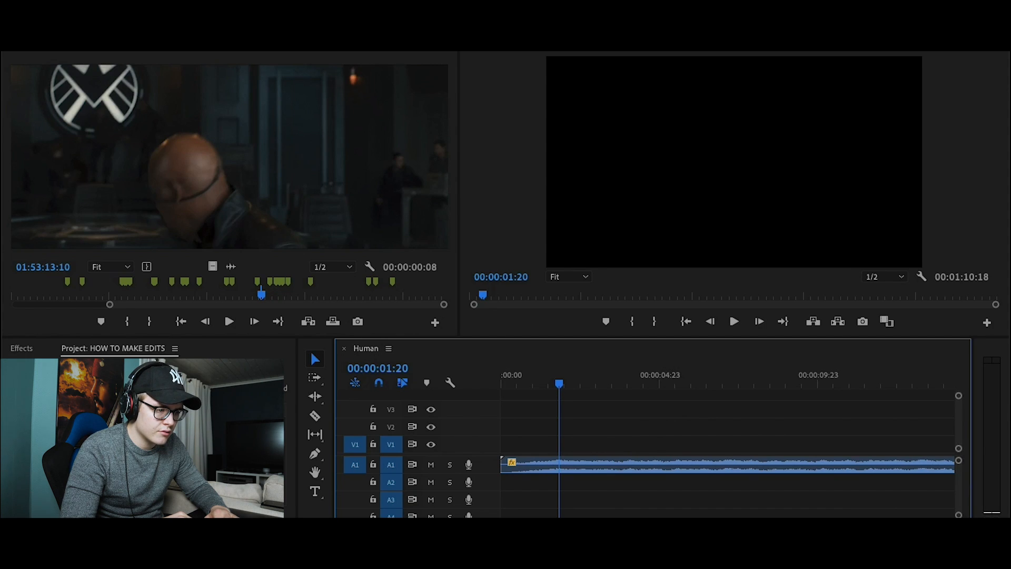
# Preview the marked shot of the white-haired man in Avengers Age of Ultron and cue the source to 01:41:15:07.
pyautogui.moveTo(109, 305)
pyautogui.mouseDown()
pyautogui.moveTo(132, 305)
pyautogui.moveTo(117, 304)
pyautogui.mouseUp()
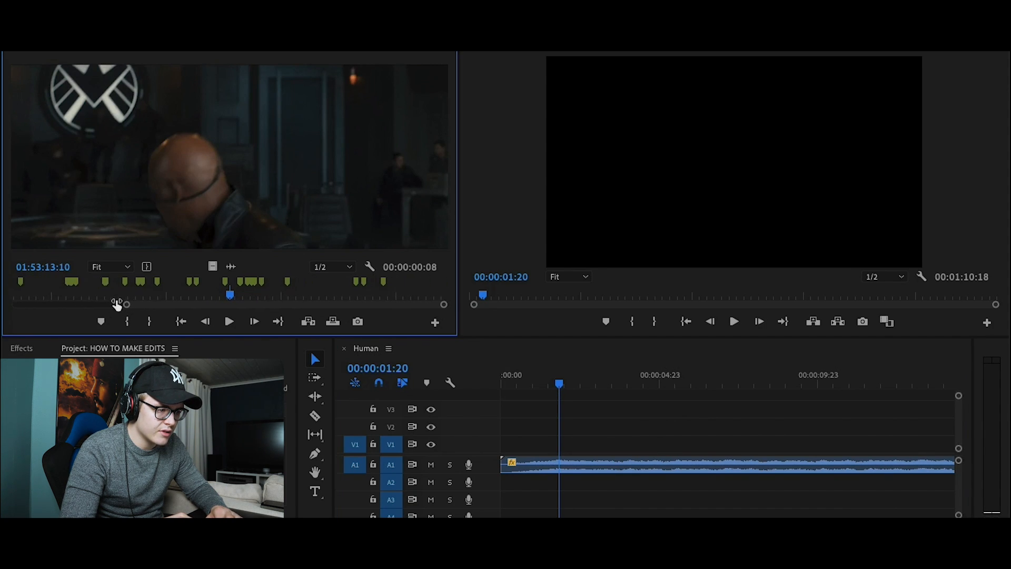
pyautogui.click(152, 289)
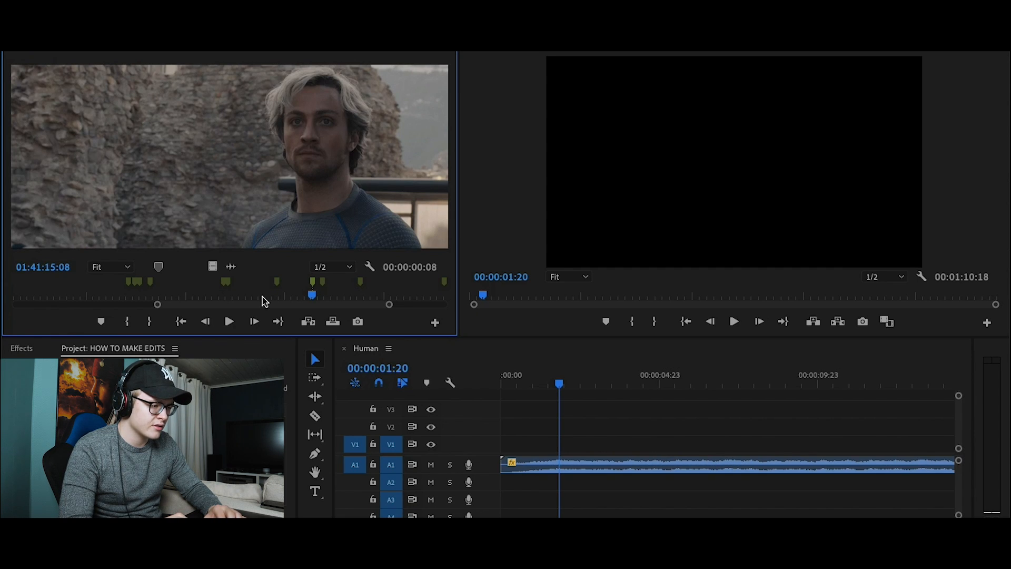
pyautogui.moveTo(389, 304); pyautogui.dragTo(334, 303)
pyautogui.press('space')
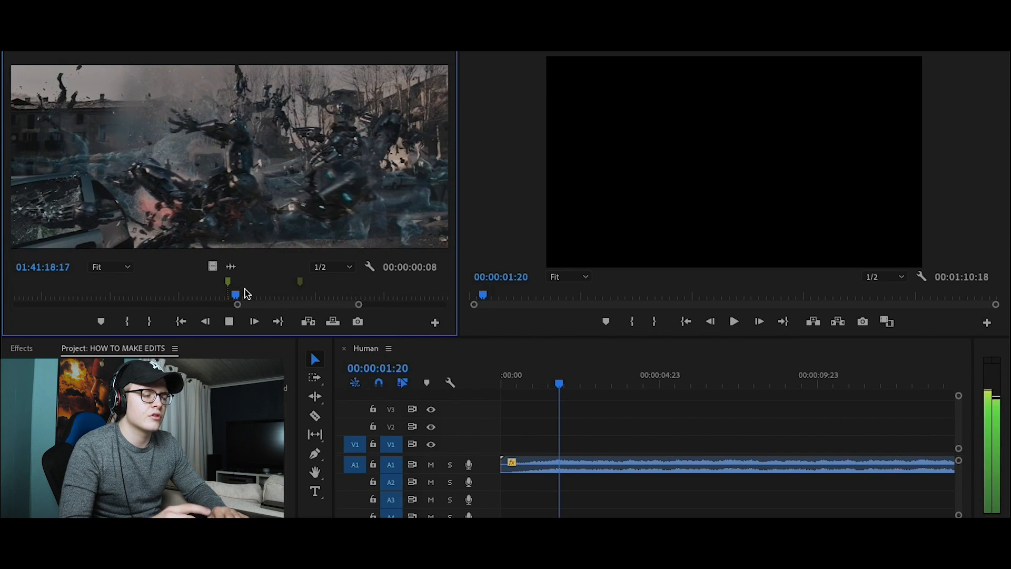
pyautogui.press('space')
pyautogui.scroll(10, 248, 294)
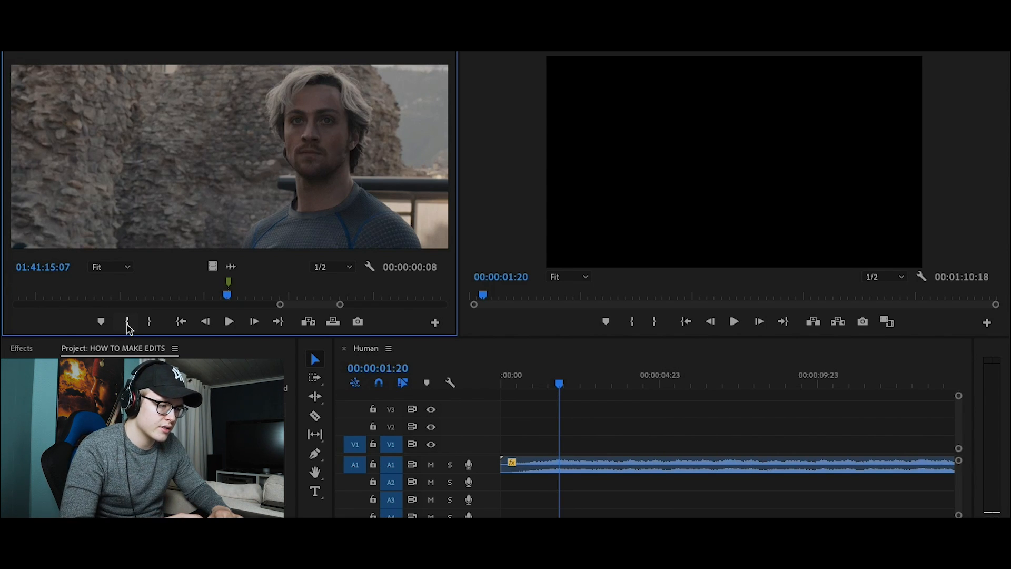
# Mark the Age of Ultron shot from 01:41:15:07 to 01:41:16:23 and place it on V2 at the start of the sequence.
pyautogui.click(128, 322)
pyautogui.press('space')
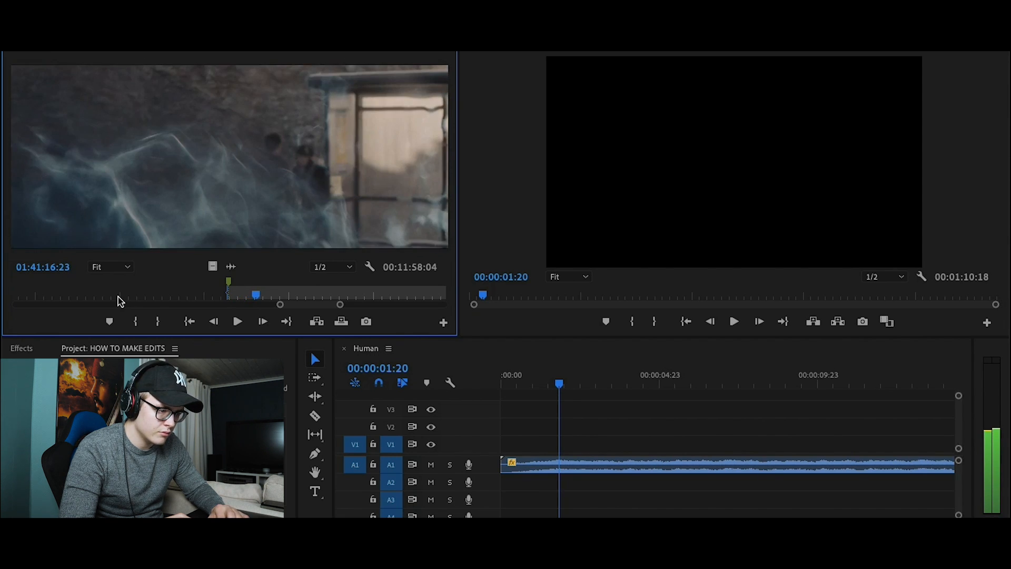
pyautogui.click(157, 321)
pyautogui.moveTo(226, 185); pyautogui.dragTo(508, 432)
pyautogui.scroll(3, 543, 431)
pyautogui.scroll(1, 544, 433)
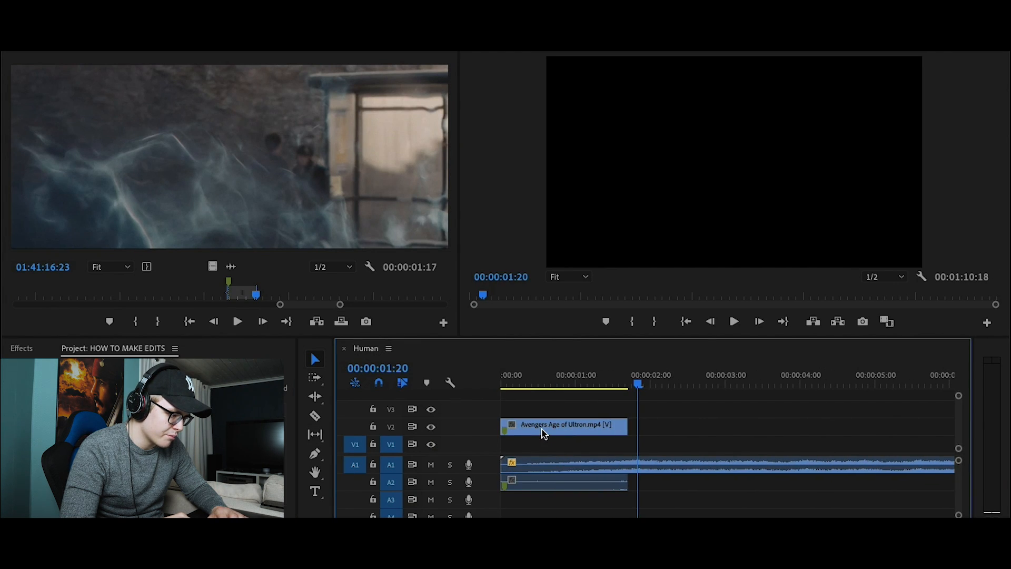
# Move the Age of Ultron video down to track V1 and the music clip down to track A5.
pyautogui.press('Home')
pyautogui.scroll(-5, 641, 443)
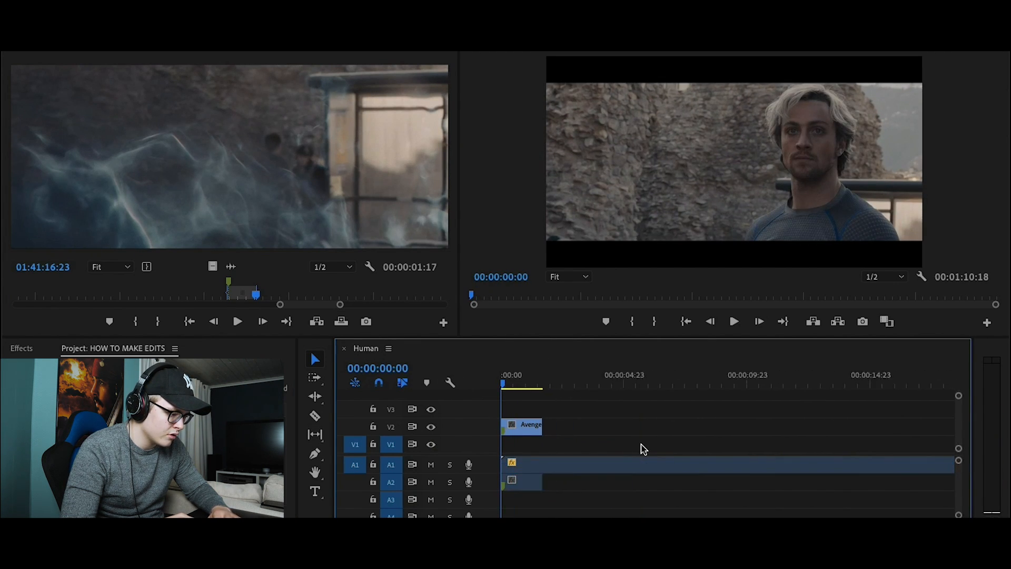
pyautogui.click(552, 468)
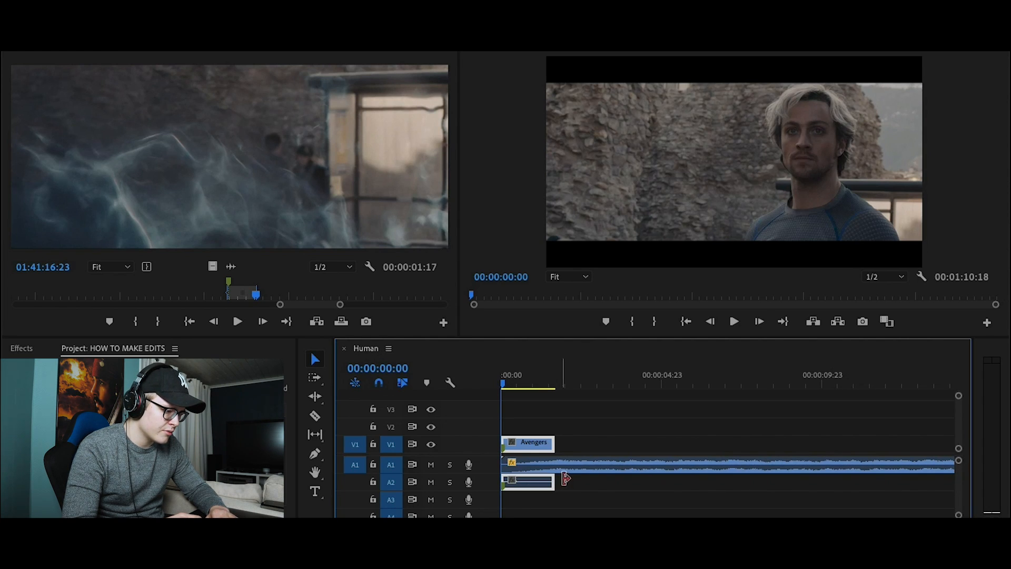
pyautogui.press('-')
pyautogui.press('-')
pyautogui.moveTo(567, 467); pyautogui.dragTo(550, 514)
pyautogui.scroll(-3, 549, 496)
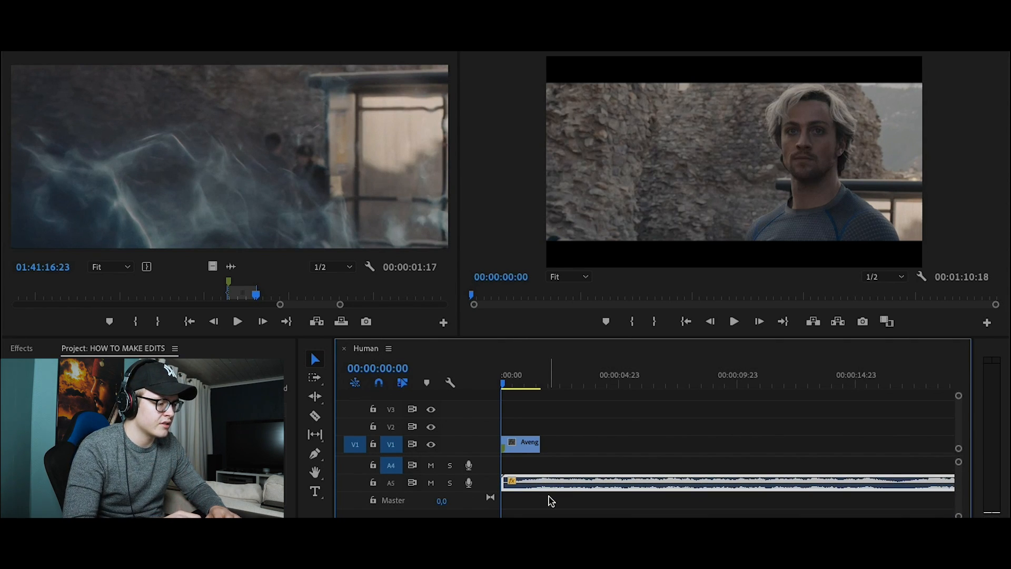
# Move the Age of Ultron clip's audio from track A2 up to A1, directly beneath its video.
pyautogui.scroll(3, 548, 500)
pyautogui.moveTo(521, 482); pyautogui.dragTo(525, 467)
pyautogui.scroll(2, 523, 474)
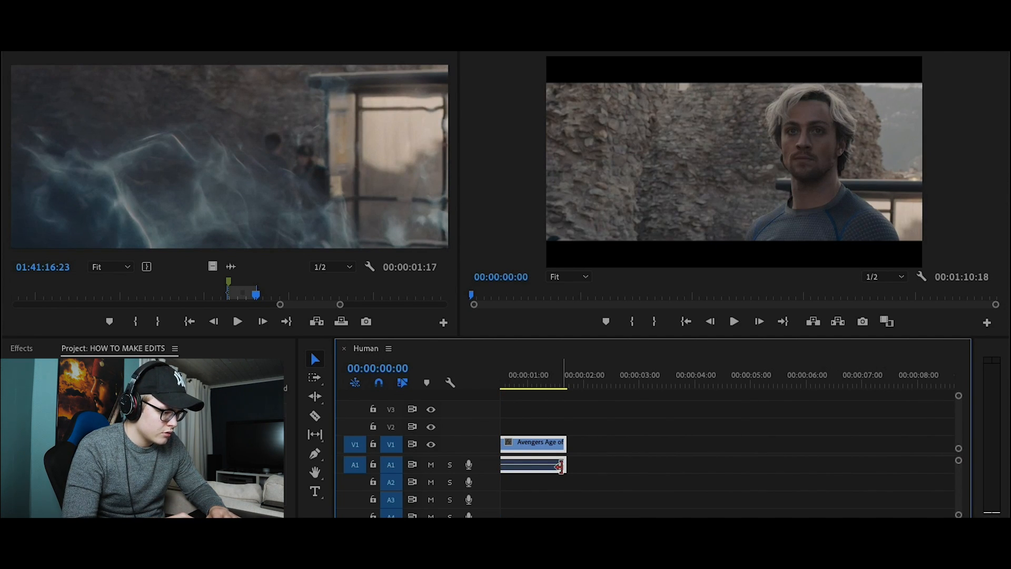
pyautogui.hscroll(-1, 542, 421)
pyautogui.scroll(-3, 571, 489)
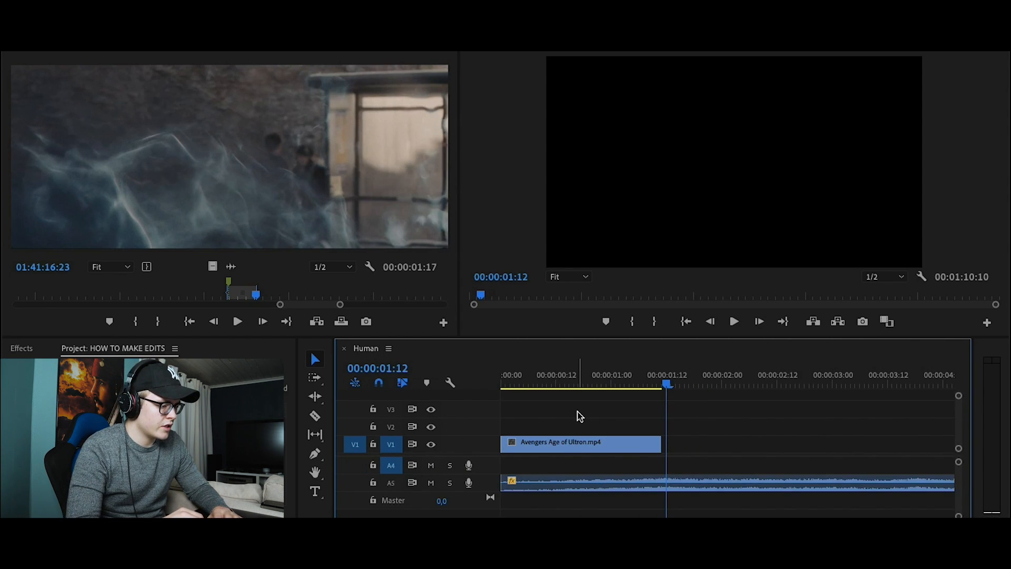
# Play the sequence from its start to check the Age of Ultron clip's timing against the music.
pyautogui.scroll(3, 589, 462)
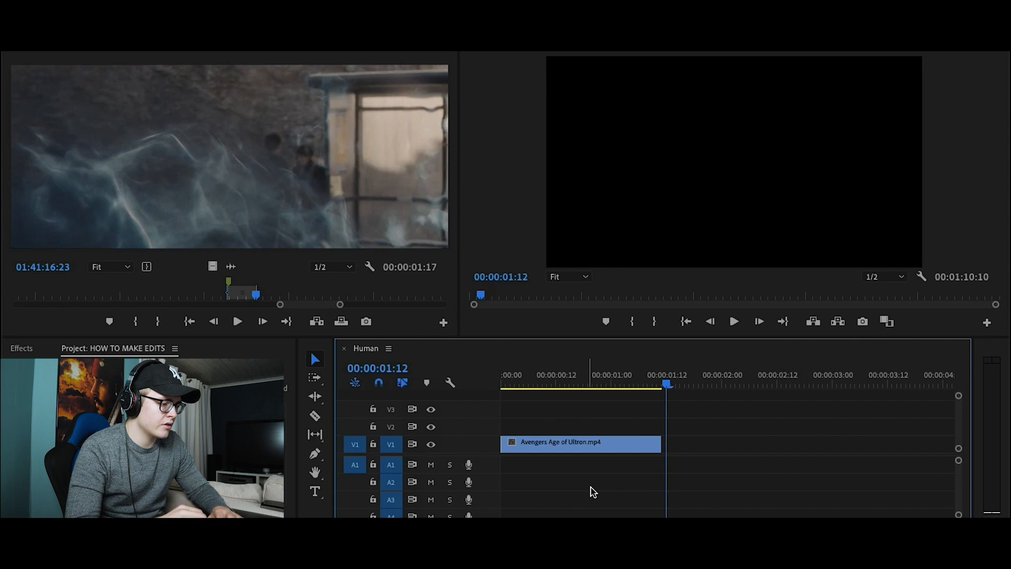
pyautogui.click(561, 385)
pyautogui.moveTo(562, 382); pyautogui.dragTo(451, 386)
pyautogui.press('space')
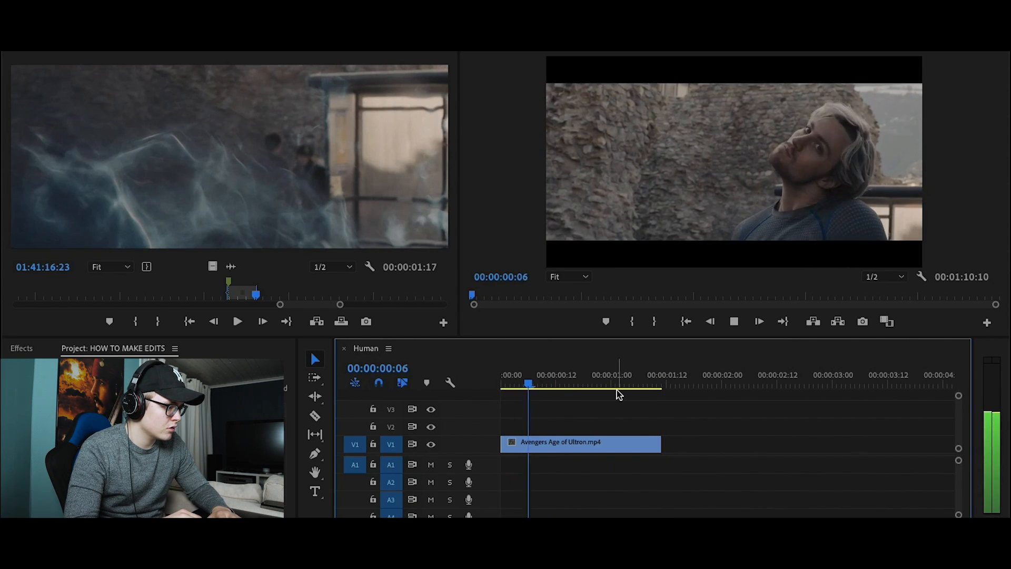
pyautogui.press('space')
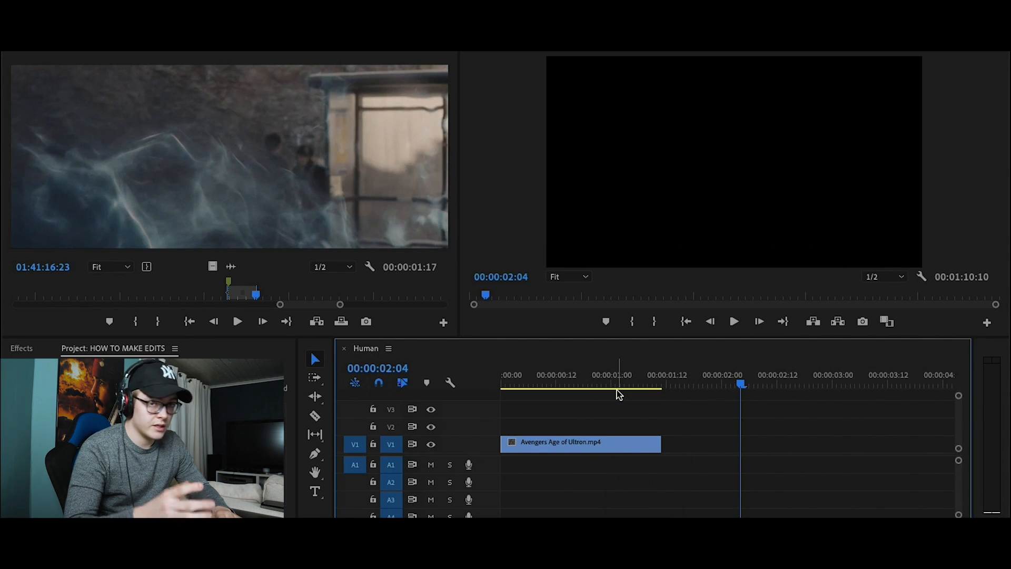
pyautogui.press('Up')
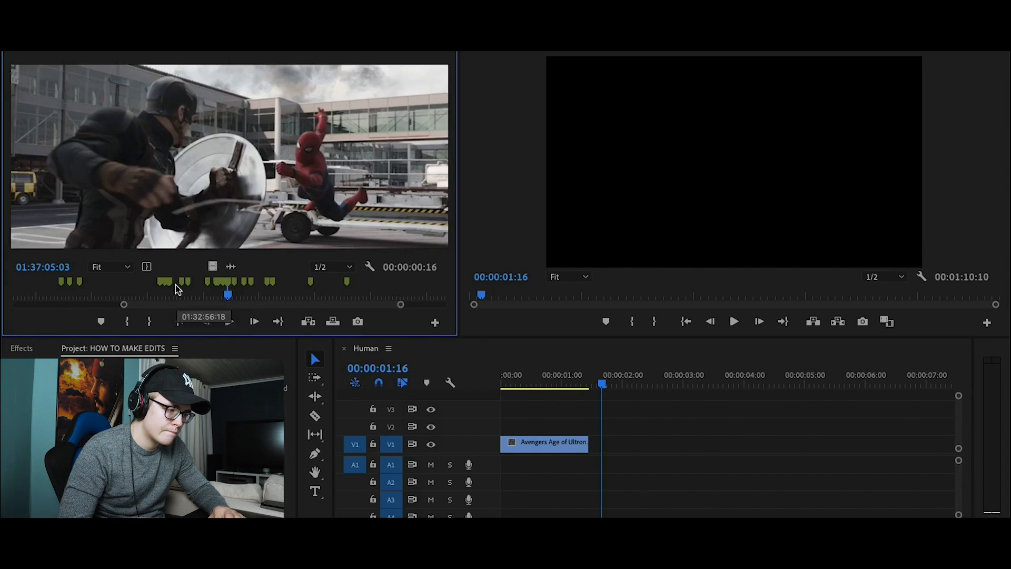
# Find the dark bunker shot of Iron Man lunging in Captain America Civil War and set its in point at about 02:03:25:23.
pyautogui.moveTo(226, 294); pyautogui.dragTo(234, 298)
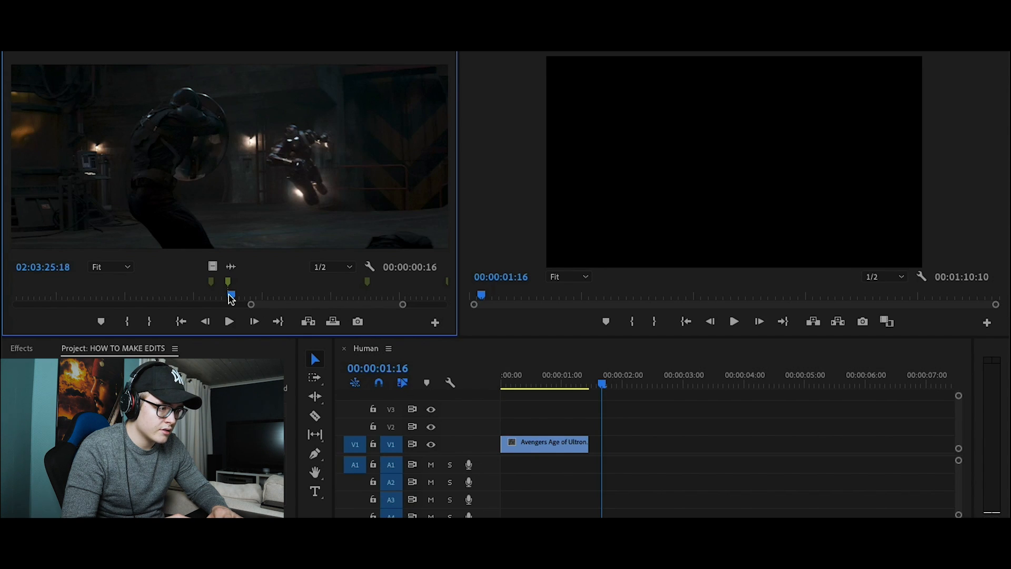
pyautogui.click(230, 298)
pyautogui.press('Right')
pyautogui.press('Right')
pyautogui.press('Right')
pyautogui.press('Right')
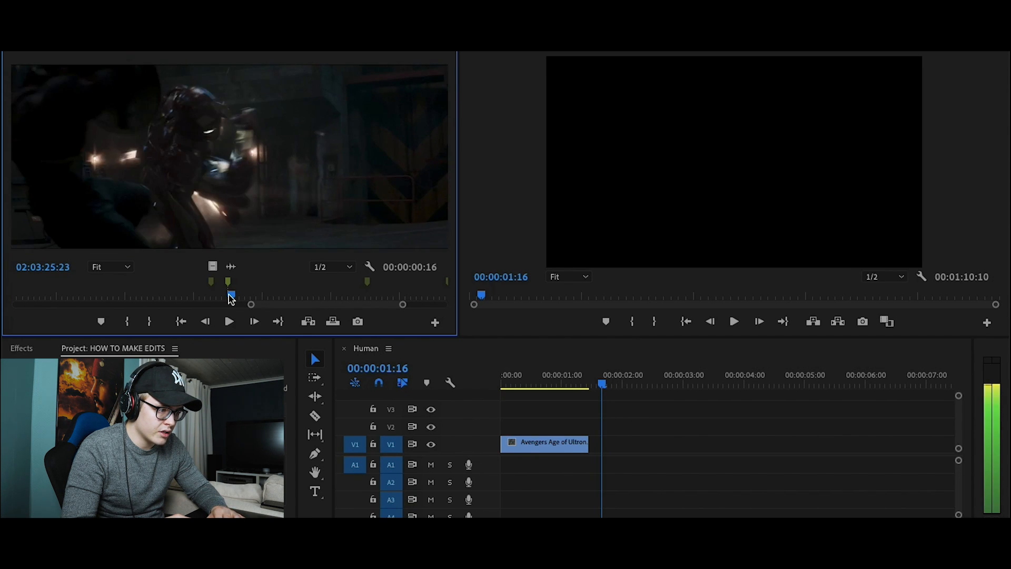
pyautogui.press('i')
# Set the bunker shot's out point at 02:03:26:07 and place the 10-frame clip directly after the Age of Ultron clip on V1 and A1.
pyautogui.press('Right')
pyautogui.press('Right')
pyautogui.press('Right')
pyautogui.press('Right')
pyautogui.press('Right')
pyautogui.press('Right')
pyautogui.press('Right')
pyautogui.press('Right')
pyautogui.press('Right')
pyautogui.press('Right')
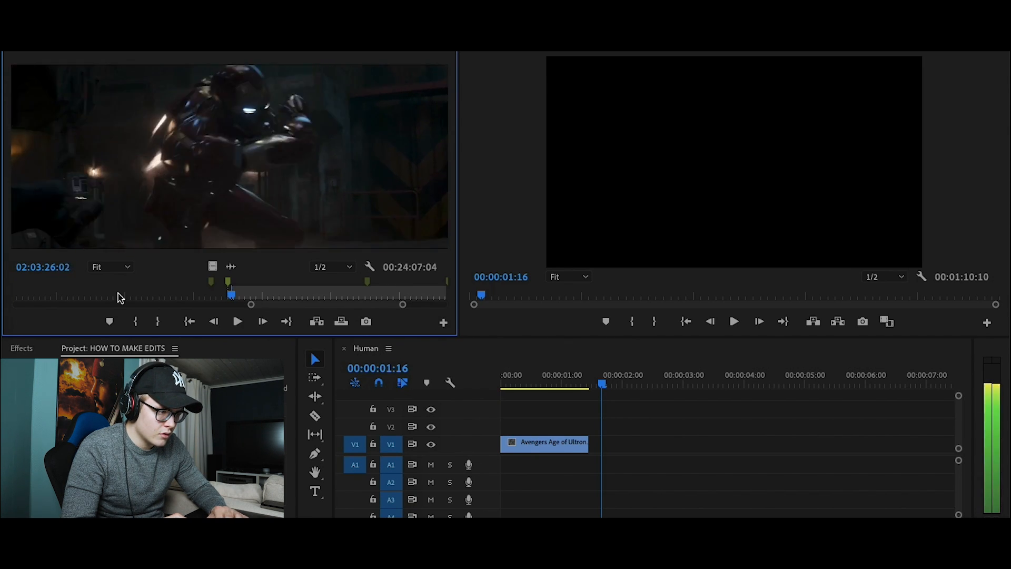
pyautogui.press('Right')
pyautogui.press('Right')
pyautogui.press('Right')
pyautogui.press('Right')
pyautogui.press('Left')
pyautogui.press('Left')
pyautogui.press('Left')
pyautogui.press('Left')
pyautogui.press('Left')
pyautogui.press('Right')
pyautogui.press('Right')
pyautogui.press('Right')
pyautogui.press('Right')
pyautogui.press('Right')
pyautogui.press('Right')
pyautogui.press('Right')
pyautogui.press('Right')
pyautogui.press('Right')
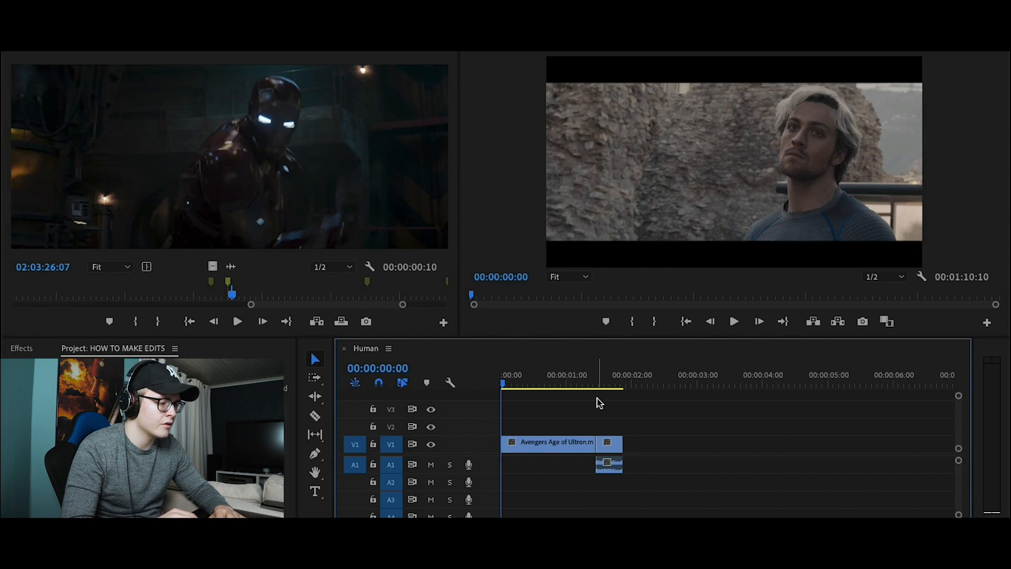
# Play the sequence from its start to check the cut from Age of Ultron to Civil War.
pyautogui.press('space')
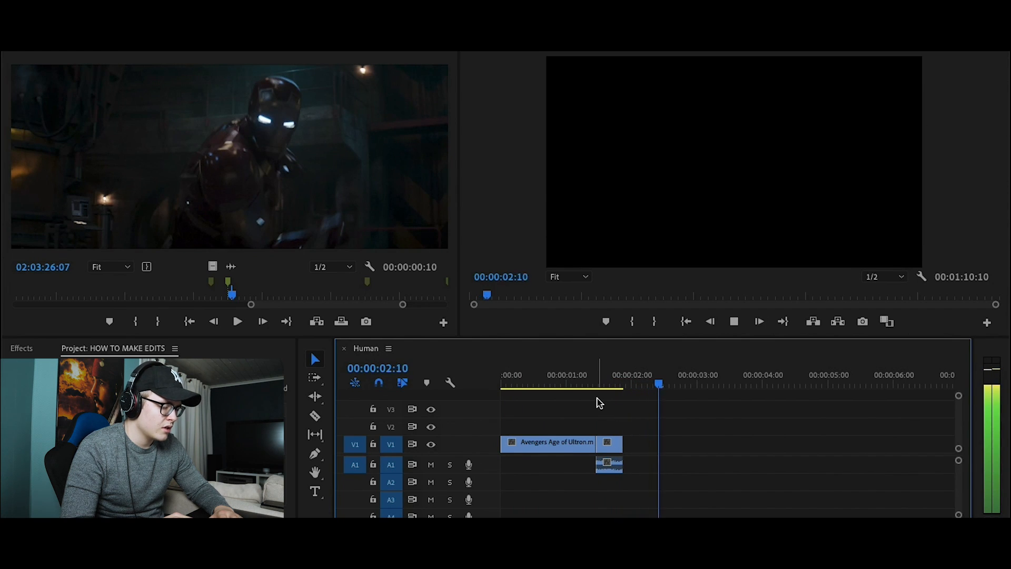
pyautogui.press('space')
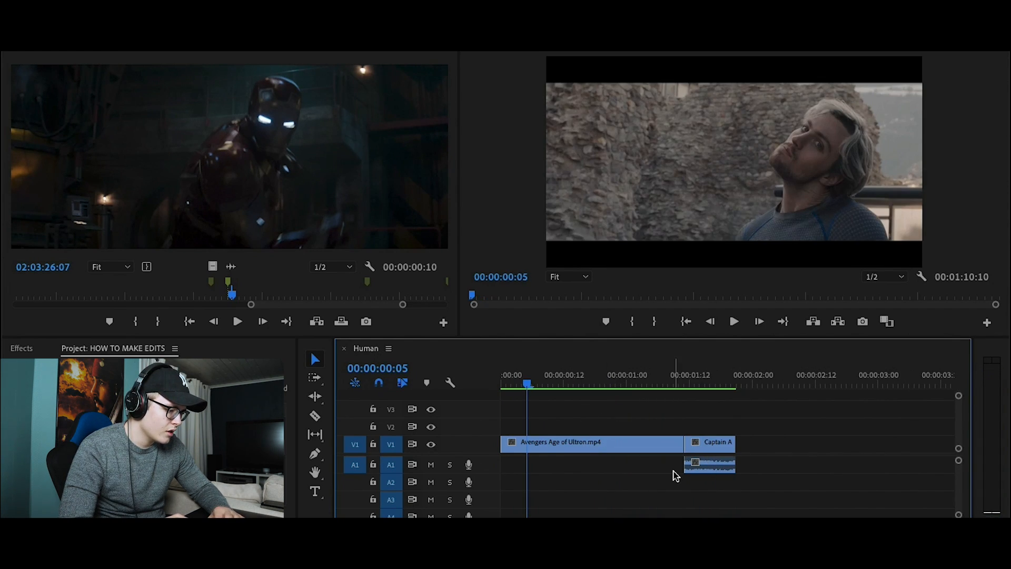
# Extend the start of the Civil War audio three frames earlier to 00:00:01:08, beneath the end of the Age of Ultron clip.
pyautogui.scroll(3, 673, 471)
pyautogui.scroll(-2, 674, 474)
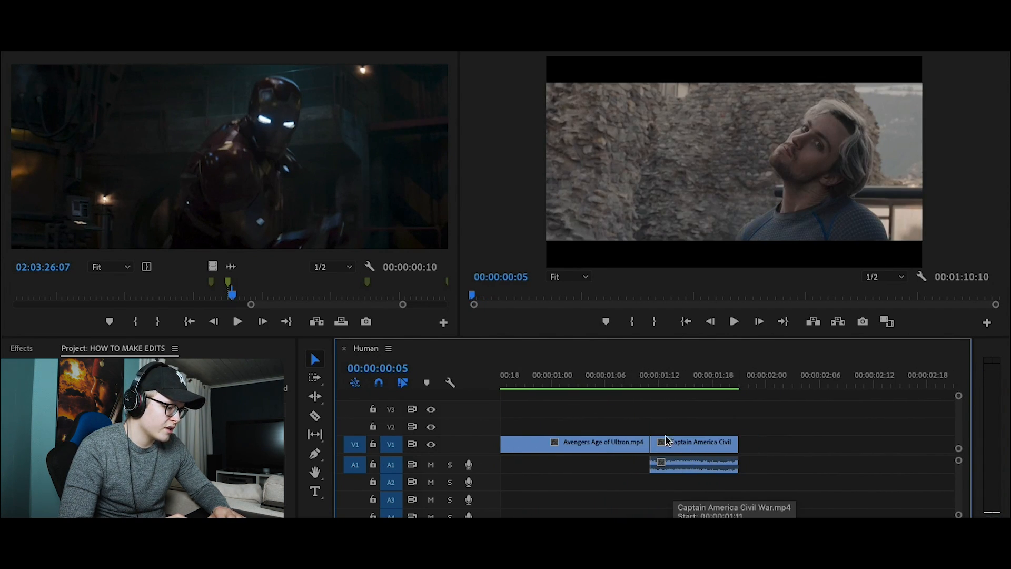
pyautogui.click(650, 382)
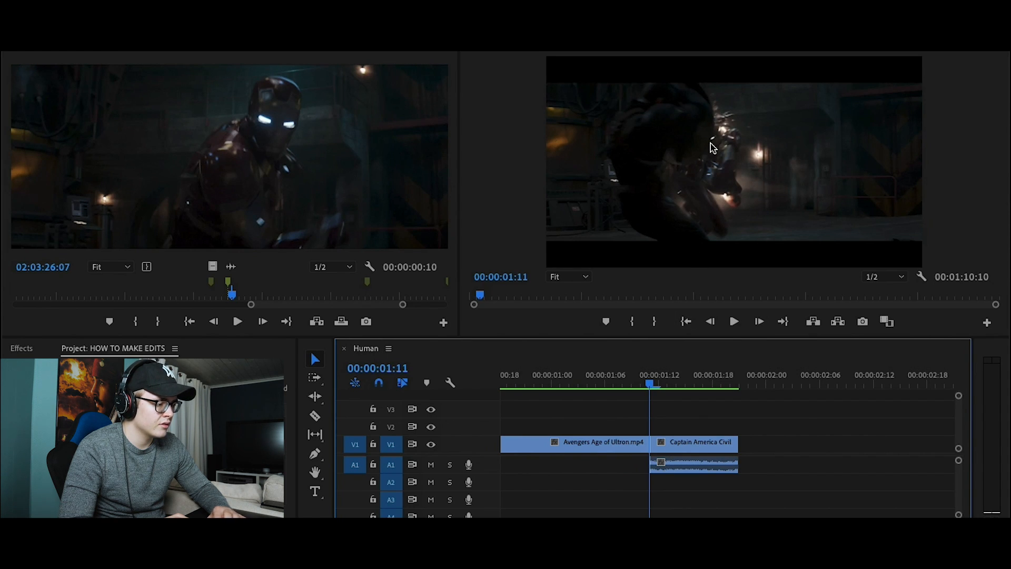
pyautogui.scroll(4, 649, 475)
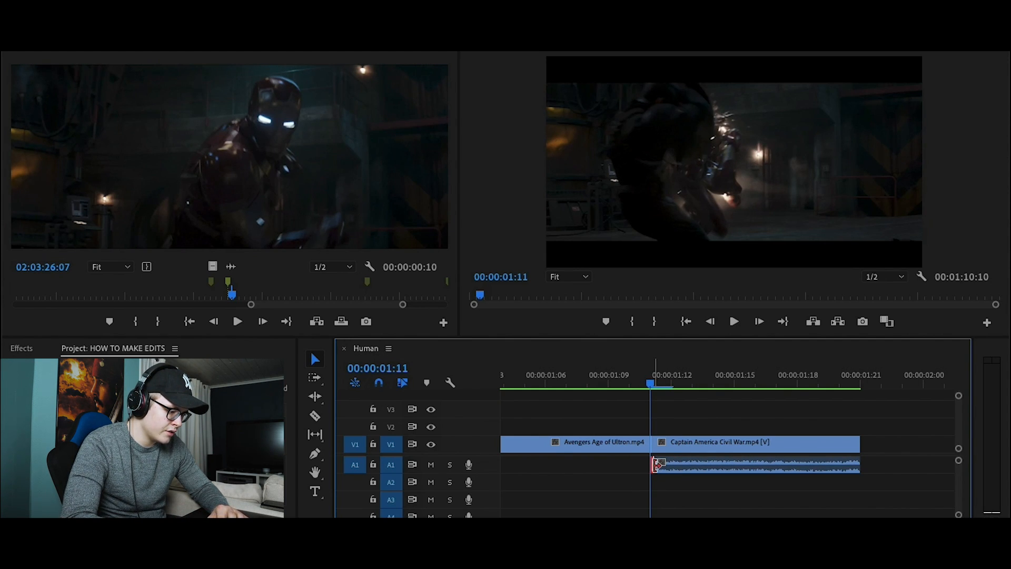
pyautogui.moveTo(654, 464); pyautogui.dragTo(591, 463)
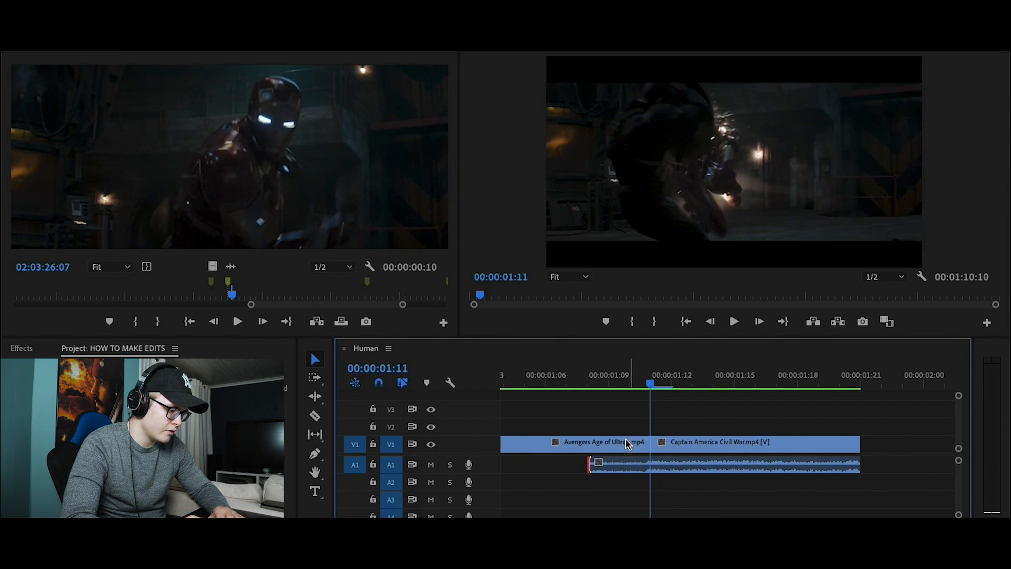
pyautogui.press('Left')
pyautogui.press('Left')
pyautogui.press('Left')
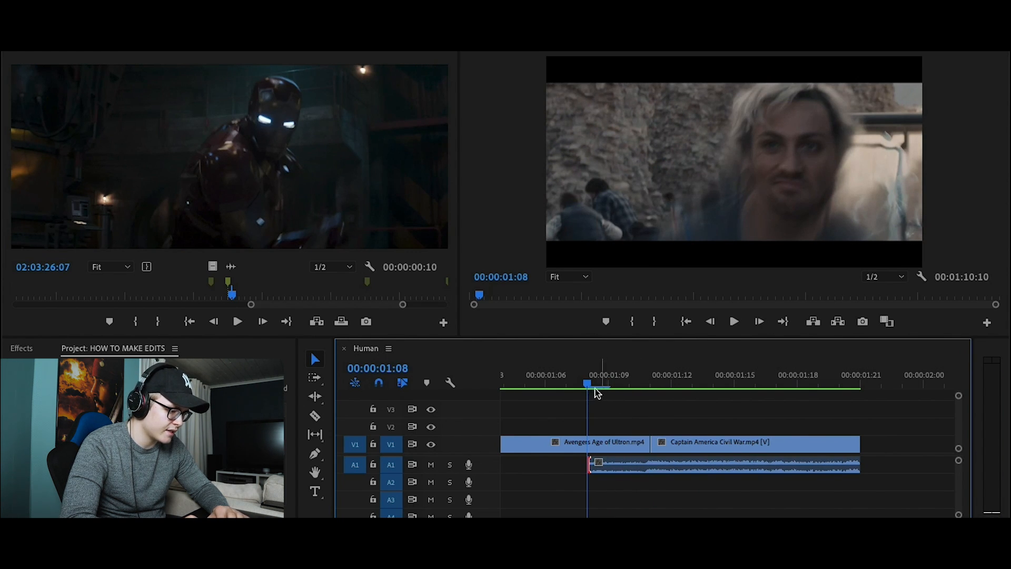
pyautogui.press('Down')
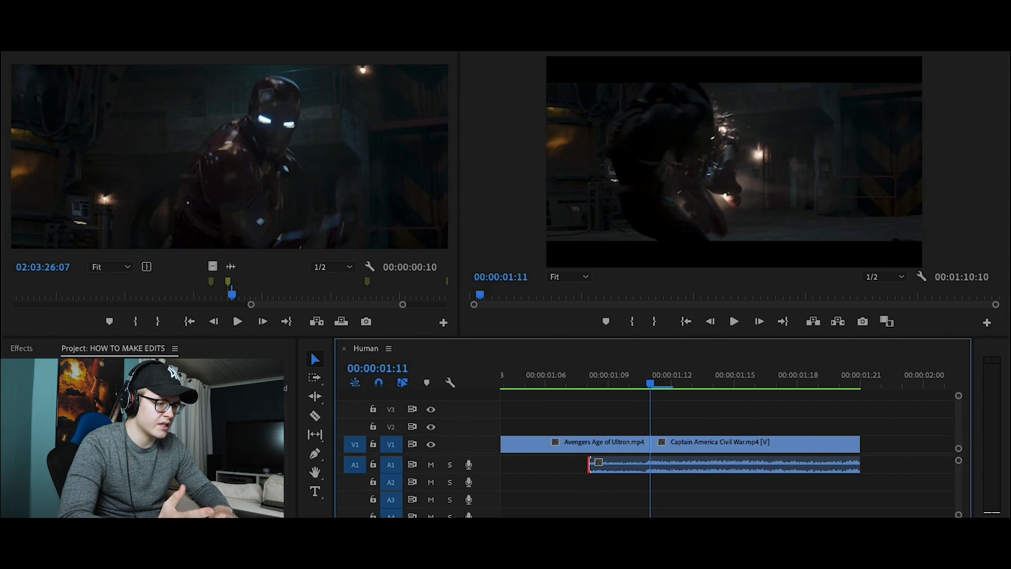
# Search the effects for "cross d" and add a three-frame Constant Gain crossfade to the start of the Civil War audio.
pyautogui.hotkey('shift', '7')
pyautogui.write('cross d')
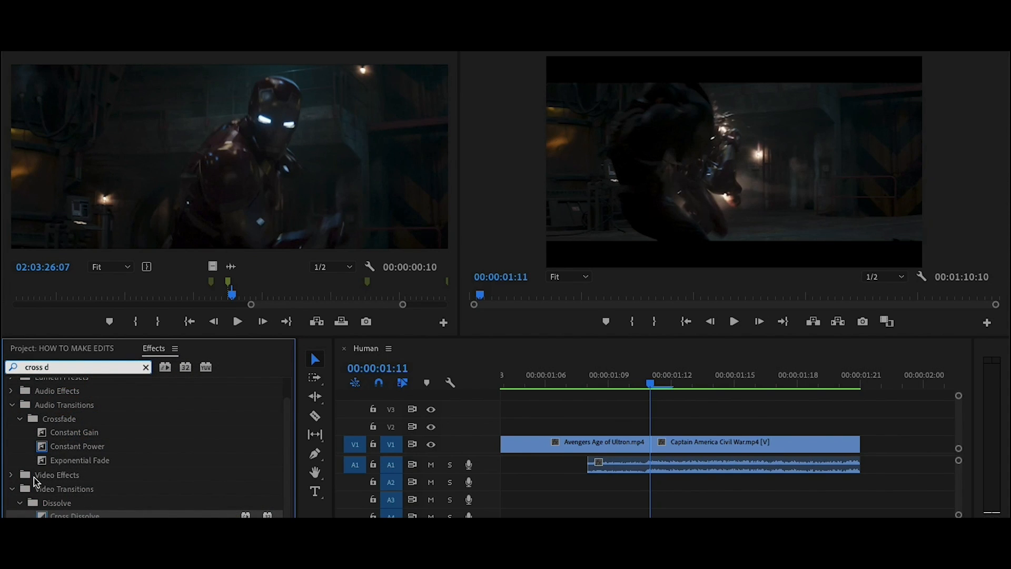
pyautogui.click(44, 515)
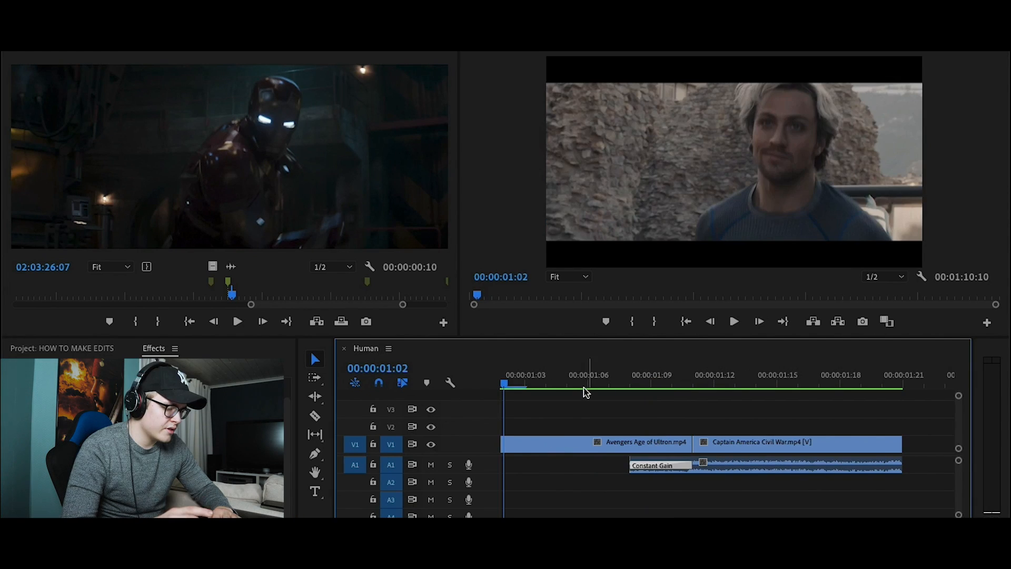
pyautogui.hscroll(3, 606, 448)
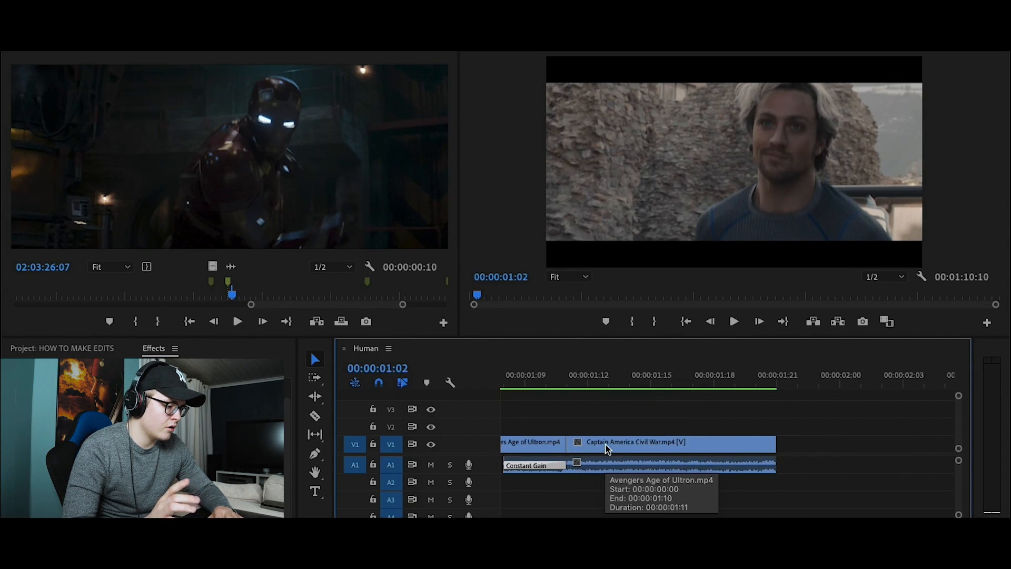
pyautogui.hscroll(-2, 606, 448)
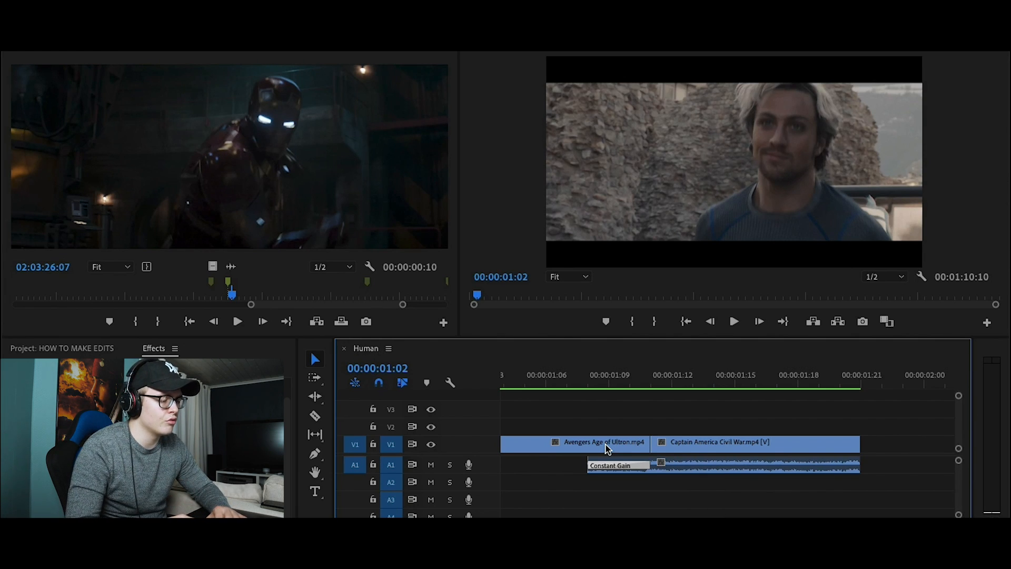
pyautogui.hscroll(1, 633, 407)
pyautogui.hscroll(-1, 634, 407)
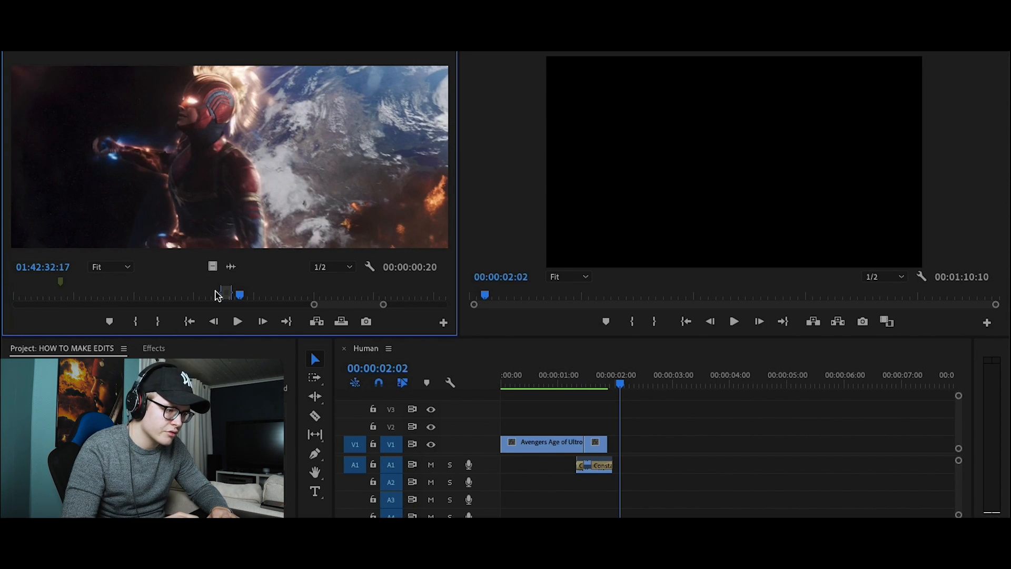
# Place the one-second Captain Marvel shot ending at 01:42:33:15 on V1 directly after the Civil War clip.
pyautogui.moveTo(217, 295); pyautogui.dragTo(608, 432)
pyautogui.scroll(5, 609, 432)
pyautogui.moveTo(619, 385); pyautogui.dragTo(587, 382)
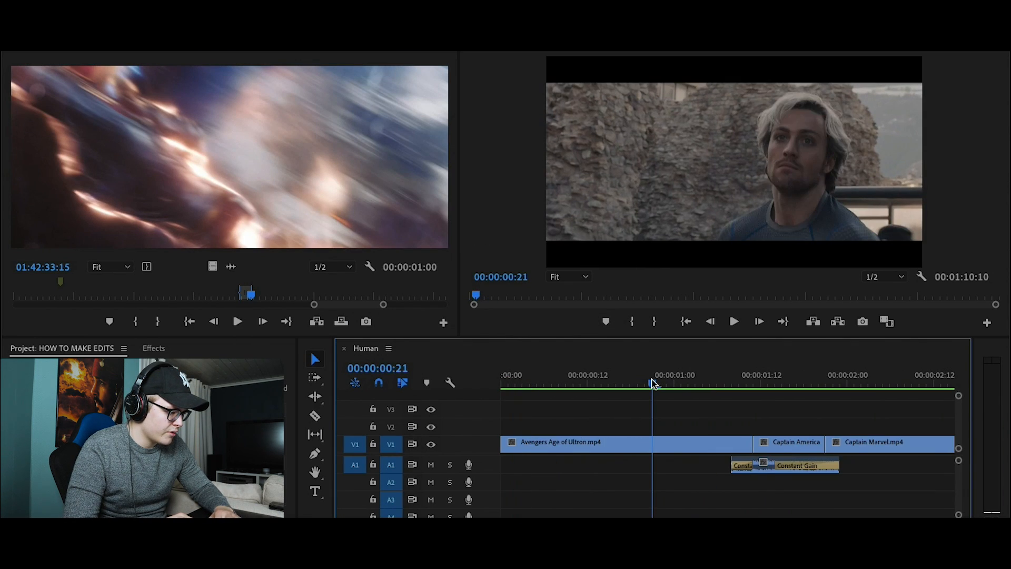
# Play the sequence from its start to check the Captain Marvel cut and return the playhead to 00:00:02:20.
pyautogui.scroll(-3, 746, 397)
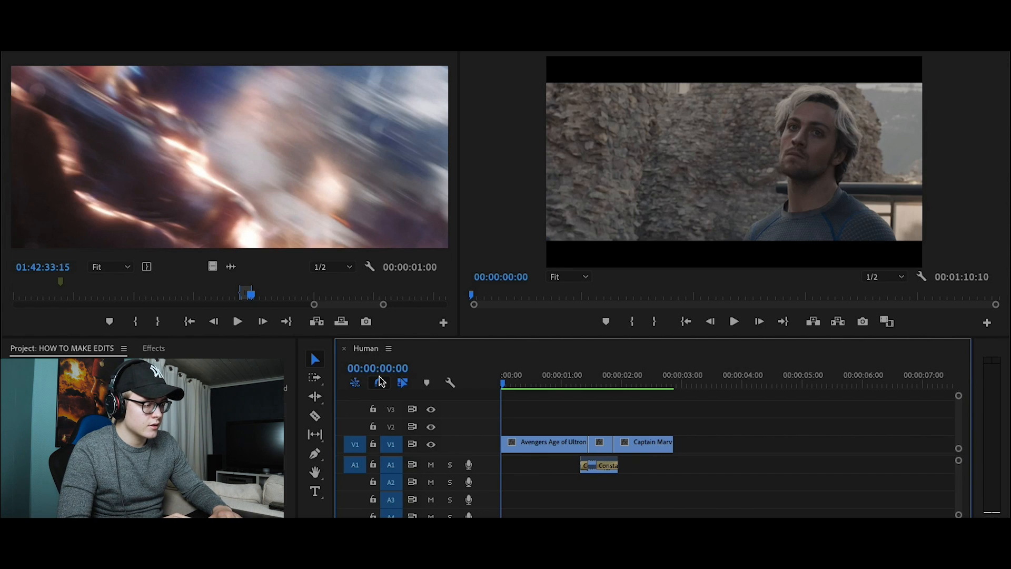
pyautogui.press('space')
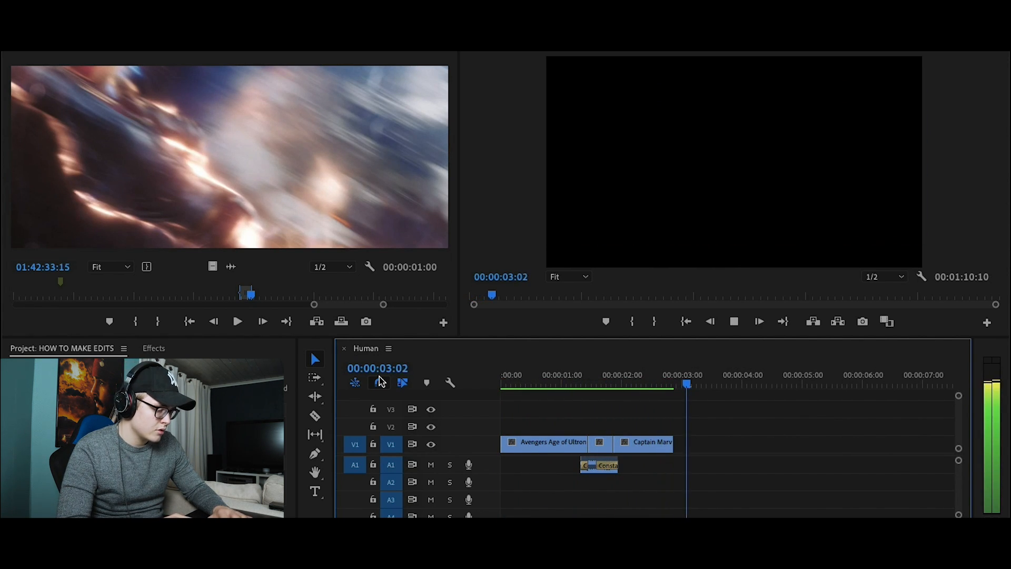
pyautogui.press('space')
pyautogui.moveTo(668, 383); pyautogui.dragTo(654, 383)
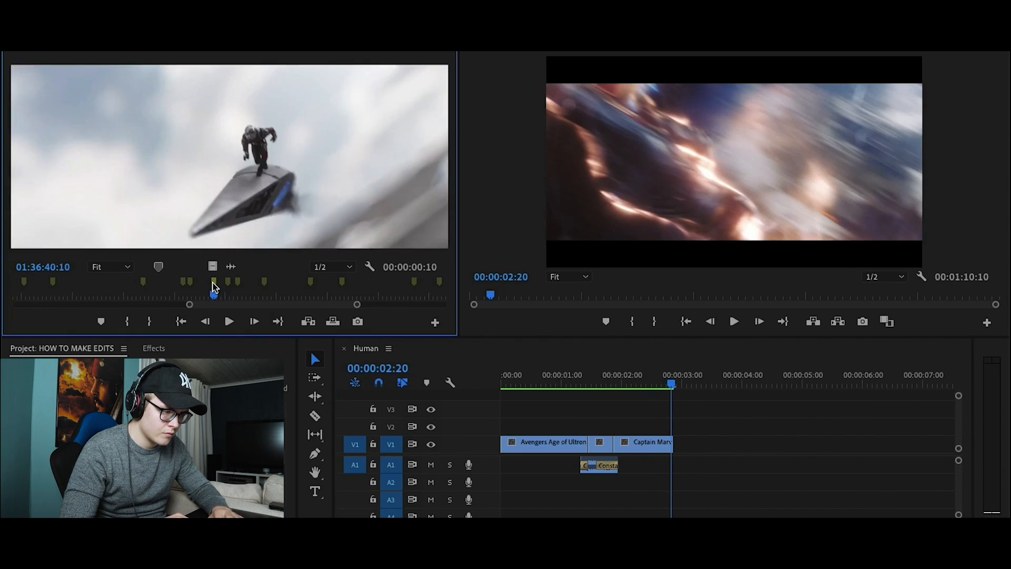
# Mark the Civil War airport shot from 01:38:33:11 to 01:38:34:02 and place it with its audio after the Captain Marvel clip.
pyautogui.moveTo(213, 287); pyautogui.dragTo(310, 296)
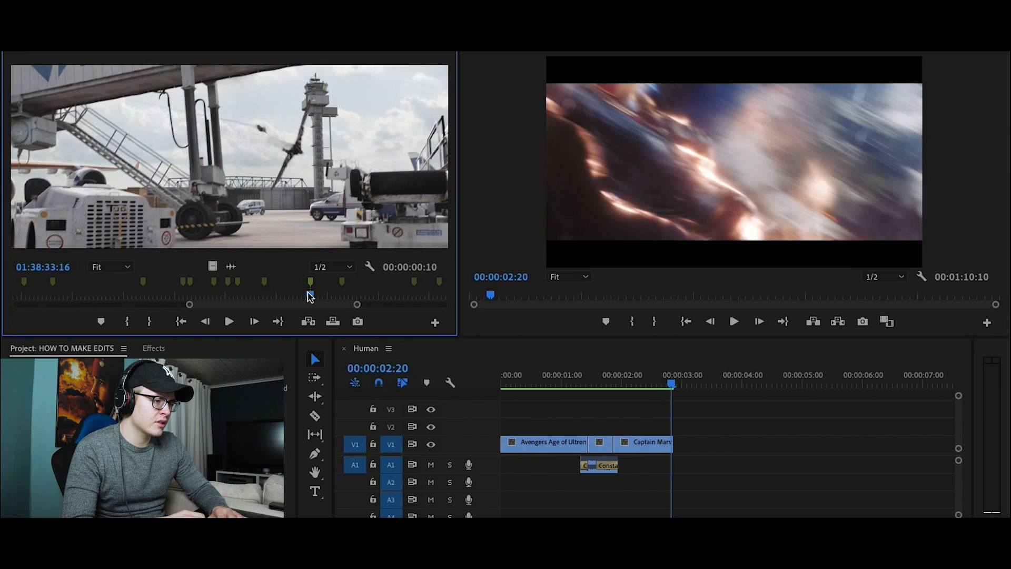
pyautogui.press('Left')
pyautogui.press('Left')
pyautogui.press('Left')
pyautogui.press('Left')
pyautogui.press('Left')
pyautogui.press('Left')
pyautogui.press('Left')
pyautogui.press('Left')
pyautogui.press('Right')
pyautogui.press('space')
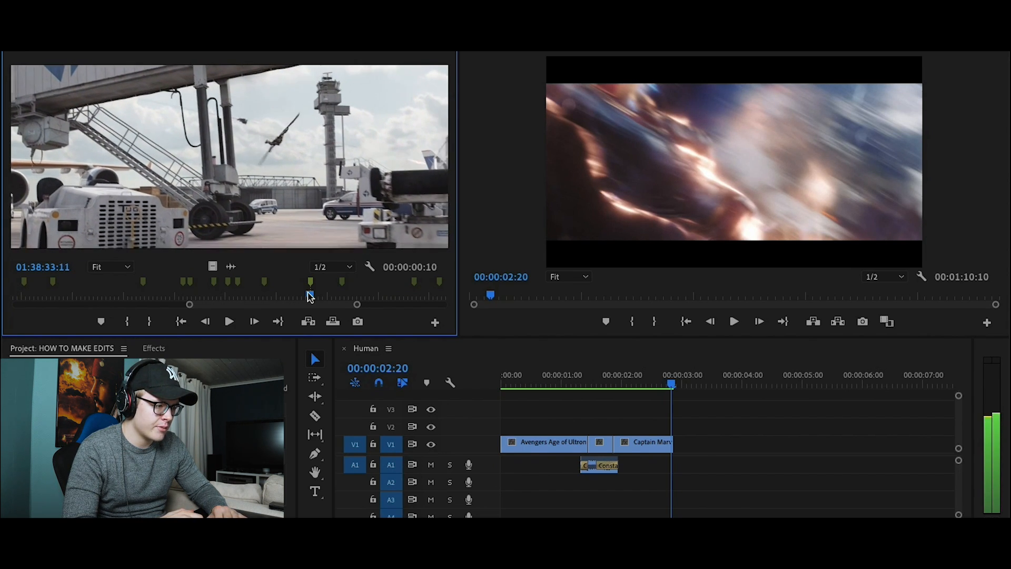
pyautogui.moveTo(213, 266); pyautogui.dragTo(680, 447)
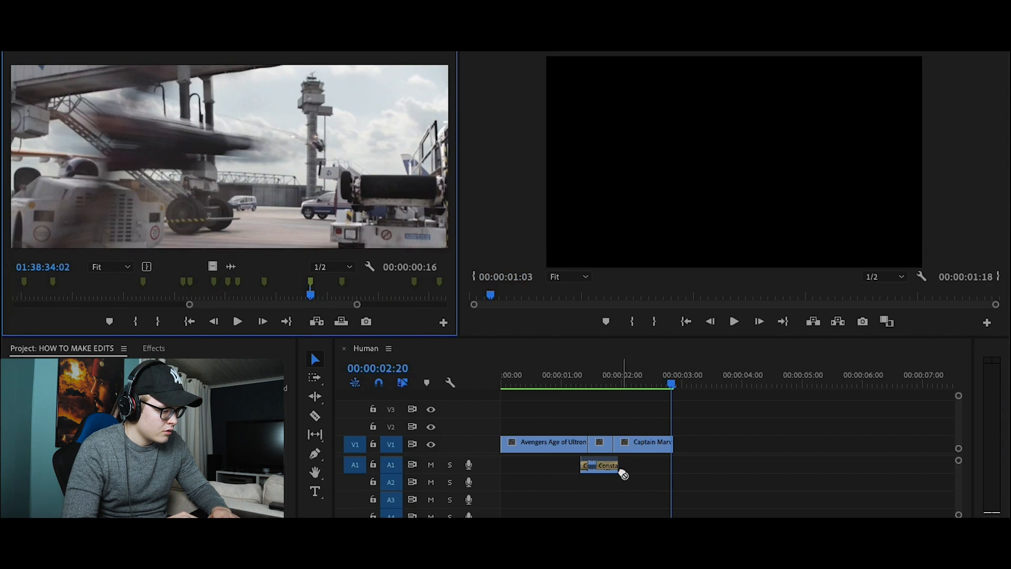
# Play back the sequence to check how the airport shot follows the Captain Marvel clip.
pyautogui.scroll(5, 679, 447)
pyautogui.moveTo(656, 383); pyautogui.dragTo(578, 383)
pyautogui.press('space')
pyautogui.moveTo(669, 382)
pyautogui.mouseDown()
pyautogui.moveTo(639, 378)
pyautogui.moveTo(655, 390)
pyautogui.mouseUp()
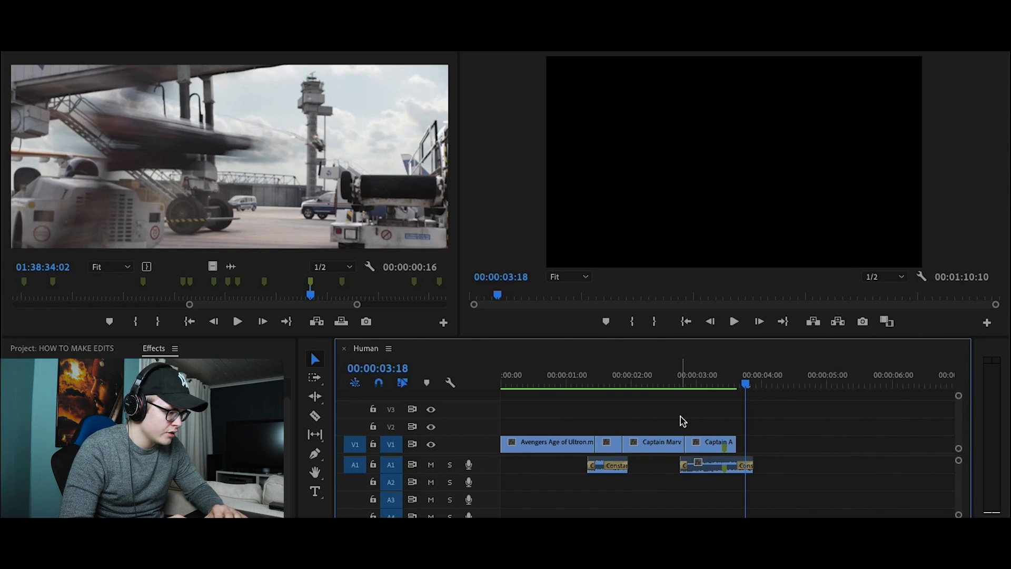
pyautogui.press('Home')
pyautogui.press('space')
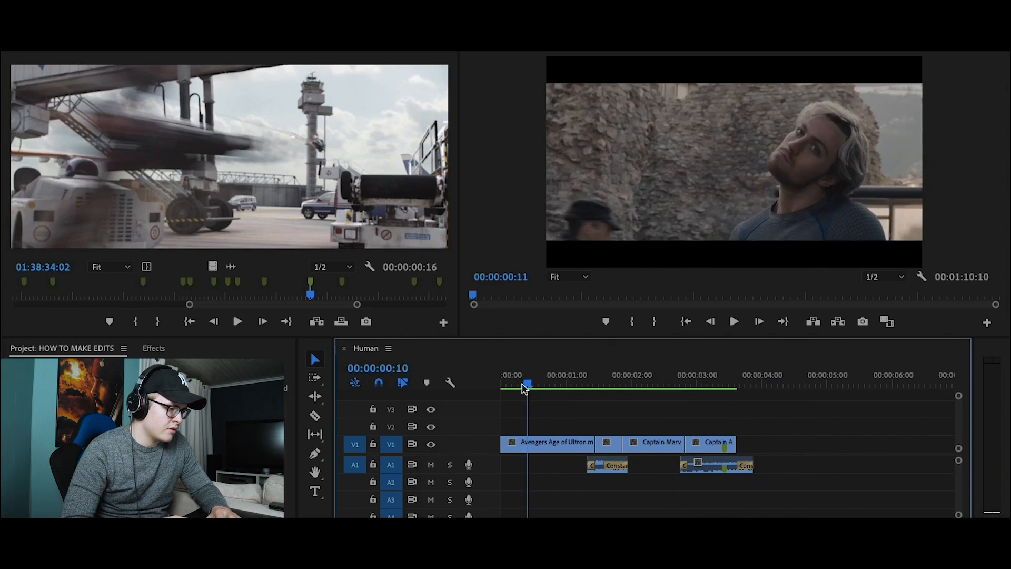
pyautogui.moveTo(527, 386); pyautogui.dragTo(460, 391)
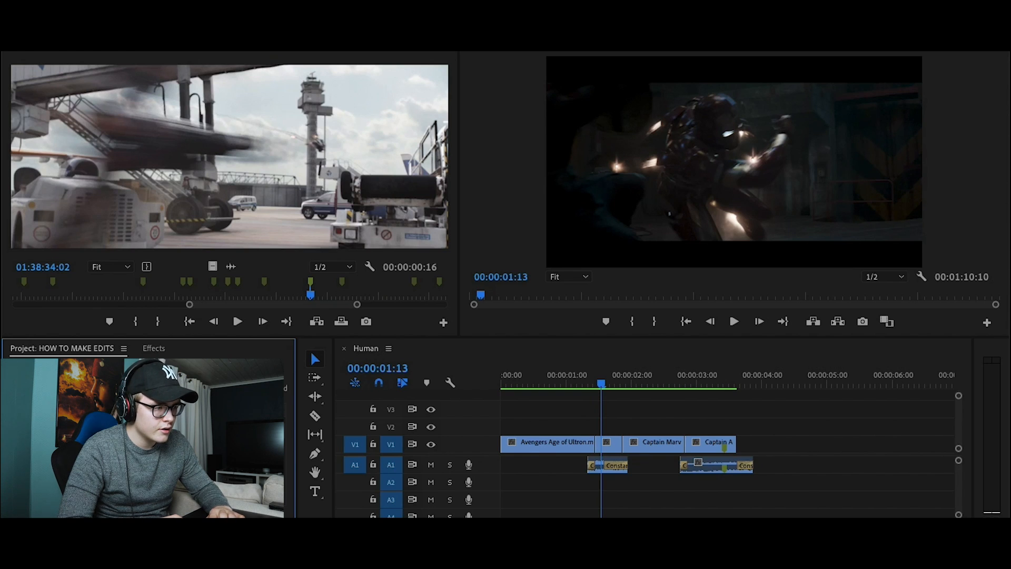
# Place the 23-frame sound effect section ending at 00:00:15:25 on A1 beneath the Age of Ultron clip's start and play the sequence.
pyautogui.doubleClick(174, 437)
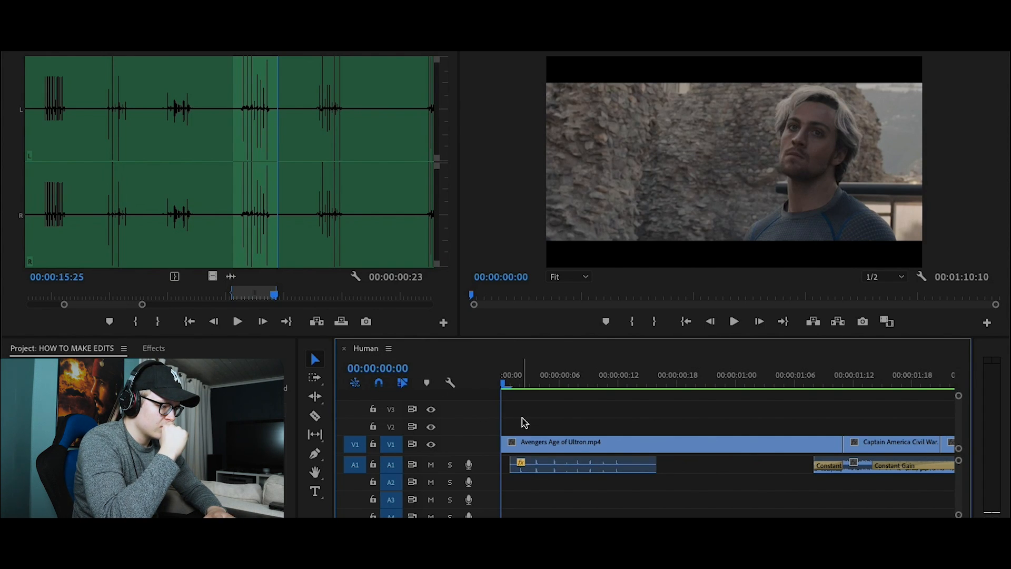
pyautogui.press('space')
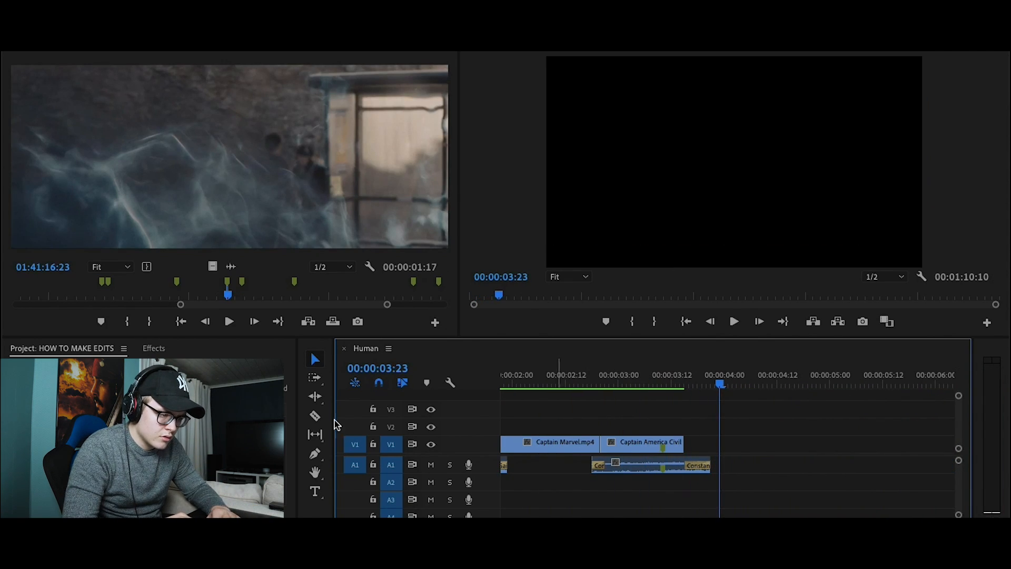
# Look through the marked shots in the source movies for the next clip.
pyautogui.moveTo(181, 304); pyautogui.dragTo(72, 304)
pyautogui.click(267, 295)
pyautogui.moveTo(438, 305); pyautogui.dragTo(369, 304)
pyautogui.click(327, 295)
pyautogui.moveTo(215, 305)
pyautogui.mouseDown()
pyautogui.moveTo(199, 296)
pyautogui.moveTo(212, 296)
pyautogui.mouseUp()
pyautogui.moveTo(218, 305); pyautogui.dragTo(252, 306)
pyautogui.moveTo(230, 295); pyautogui.dragTo(421, 296)
pyautogui.moveTo(252, 304); pyautogui.dragTo(292, 304)
pyautogui.moveTo(193, 297); pyautogui.dragTo(221, 297)
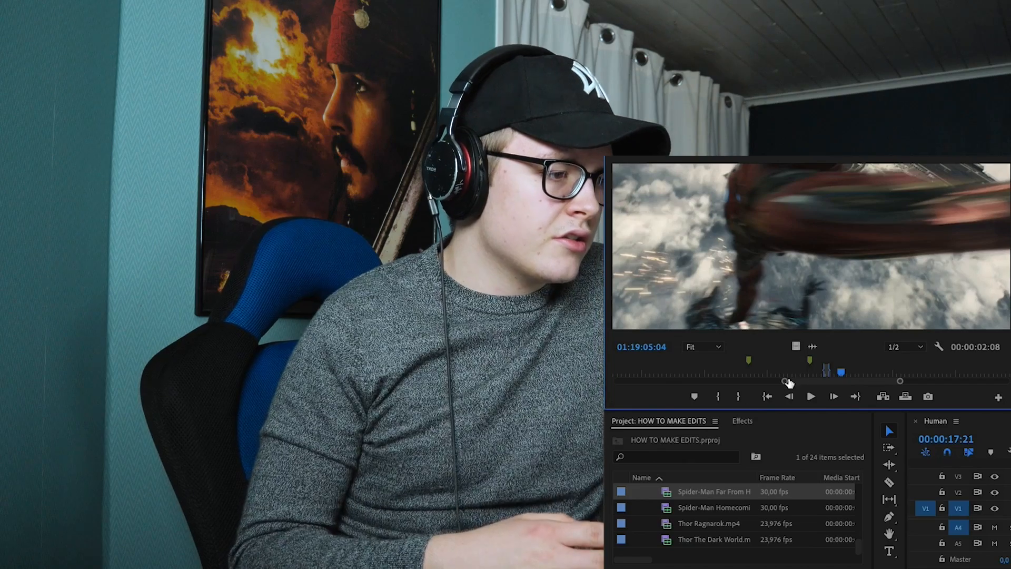
# Open the Spider-Man Far From Home movie, review its marked shots and play the bridge shot from 01:42:36:07.
pyautogui.doubleClick(713, 491)
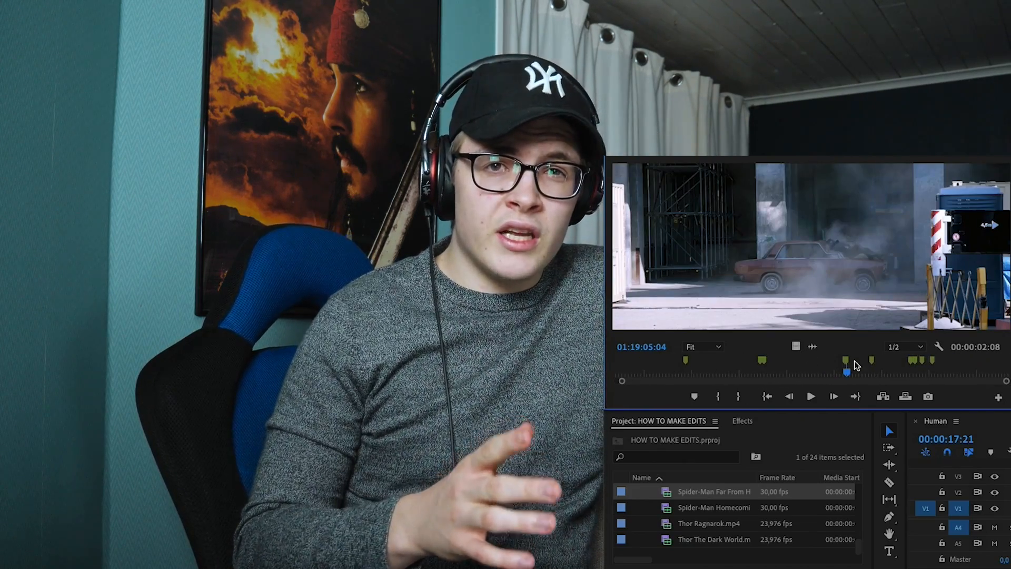
pyautogui.click(911, 360)
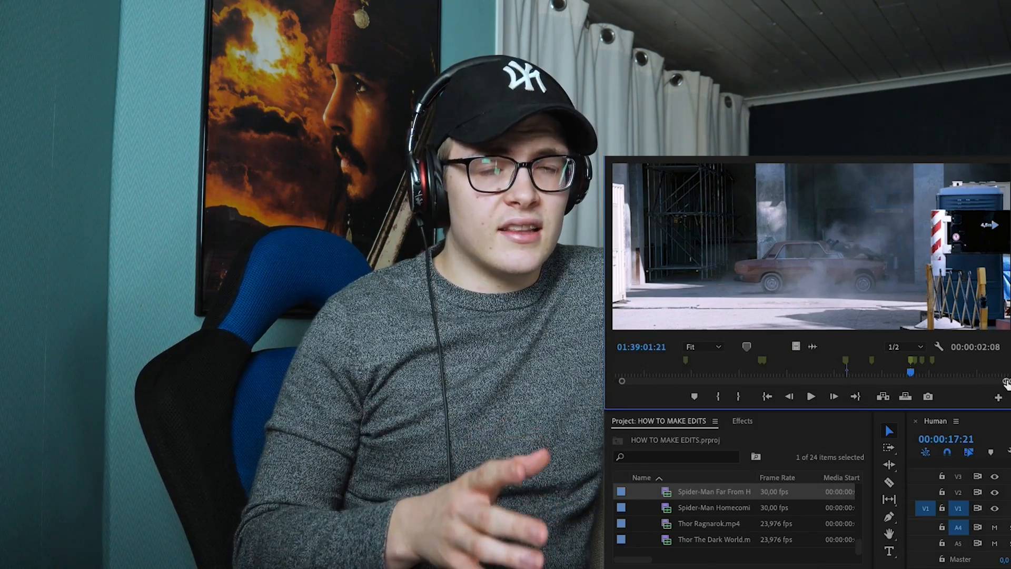
pyautogui.moveTo(1006, 381); pyautogui.dragTo(946, 381)
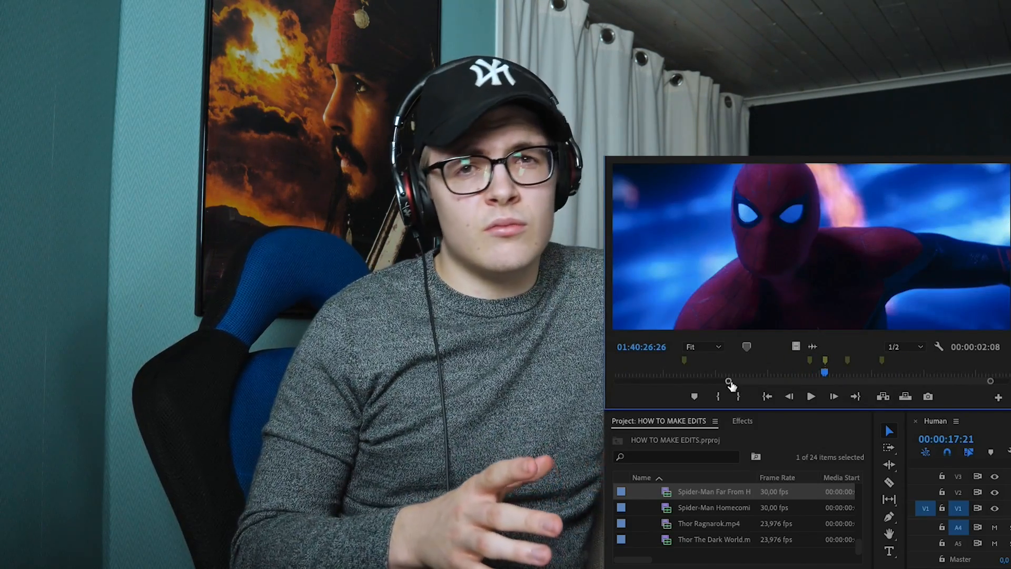
pyautogui.moveTo(728, 380); pyautogui.dragTo(758, 382)
pyautogui.click(853, 361)
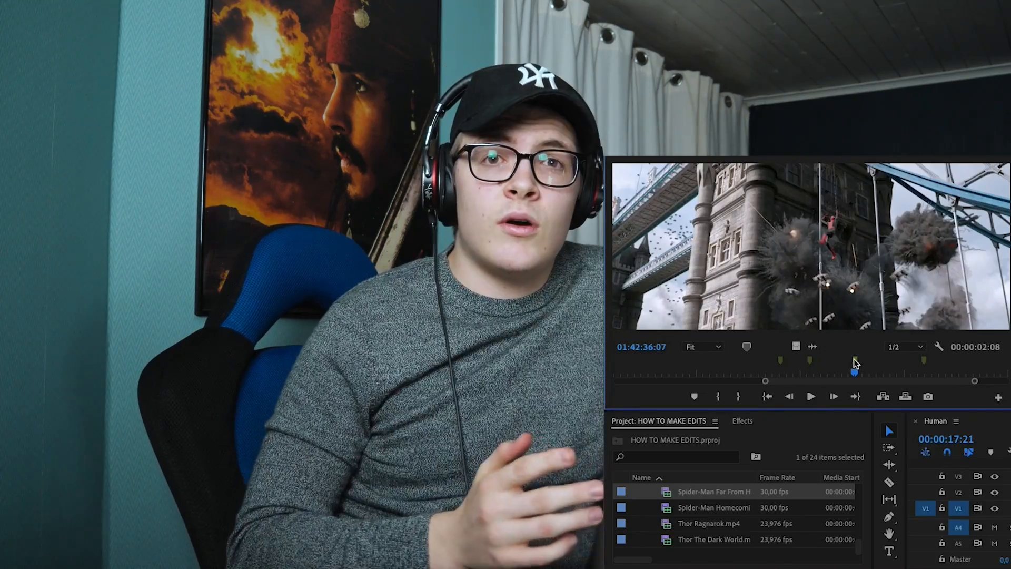
pyautogui.click(923, 362)
pyautogui.click(854, 362)
pyautogui.press('space')
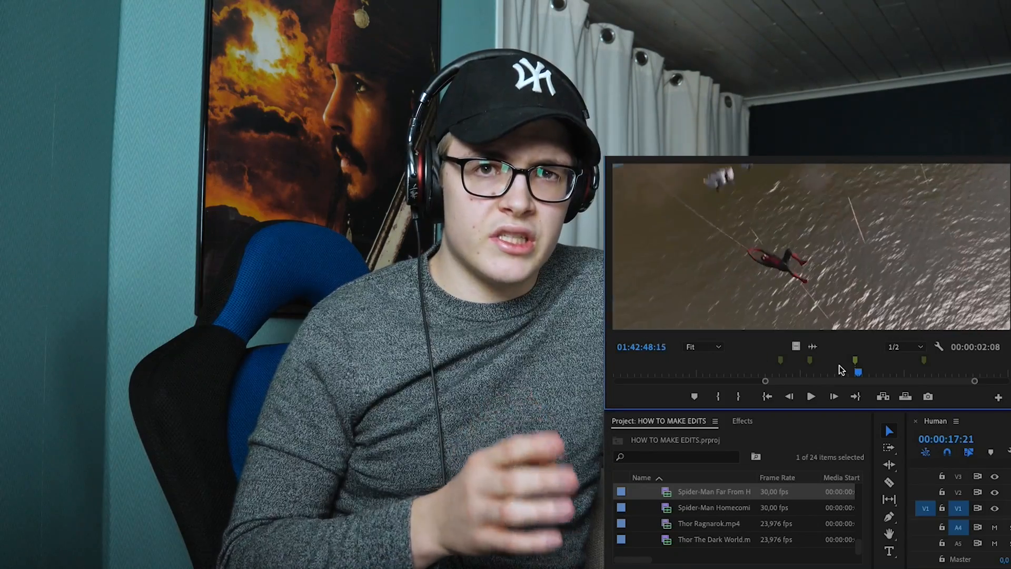
# Step frame by frame through the Spider-Man bridge shot around 01:42:49 to examine the movement for a cut point.
pyautogui.press('Right')
pyautogui.press('Right')
pyautogui.press('Right')
pyautogui.press('Right')
pyautogui.press('Right')
pyautogui.press('Right')
pyautogui.press('Right')
pyautogui.press('Left')
pyautogui.press('Left')
pyautogui.press('Left')
pyautogui.press('Left')
pyautogui.press('Left')
pyautogui.press('Left')
pyautogui.press('Left')
pyautogui.press('Left')
pyautogui.press('Left')
pyautogui.press('Left')
pyautogui.press('Left')
pyautogui.press('Left')
pyautogui.press('Left')
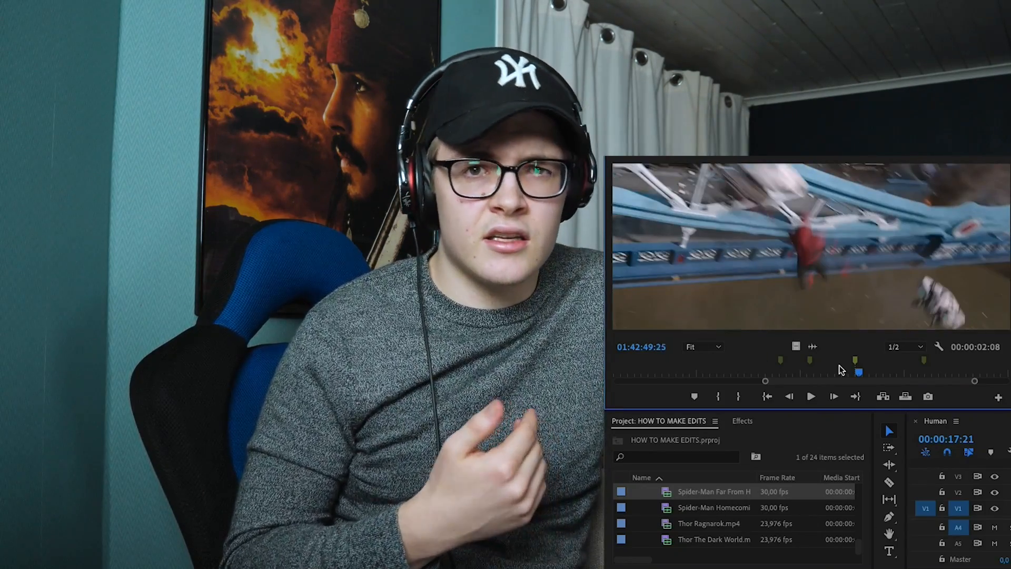
pyautogui.press('Left')
pyautogui.press('Left')
pyautogui.press('Left')
pyautogui.press('Left')
pyautogui.press('Left')
pyautogui.press('Left')
pyautogui.press('Left')
pyautogui.press('Left')
pyautogui.press('Left')
pyautogui.press('Left')
pyautogui.press('Left')
pyautogui.press('Left')
pyautogui.press('Left')
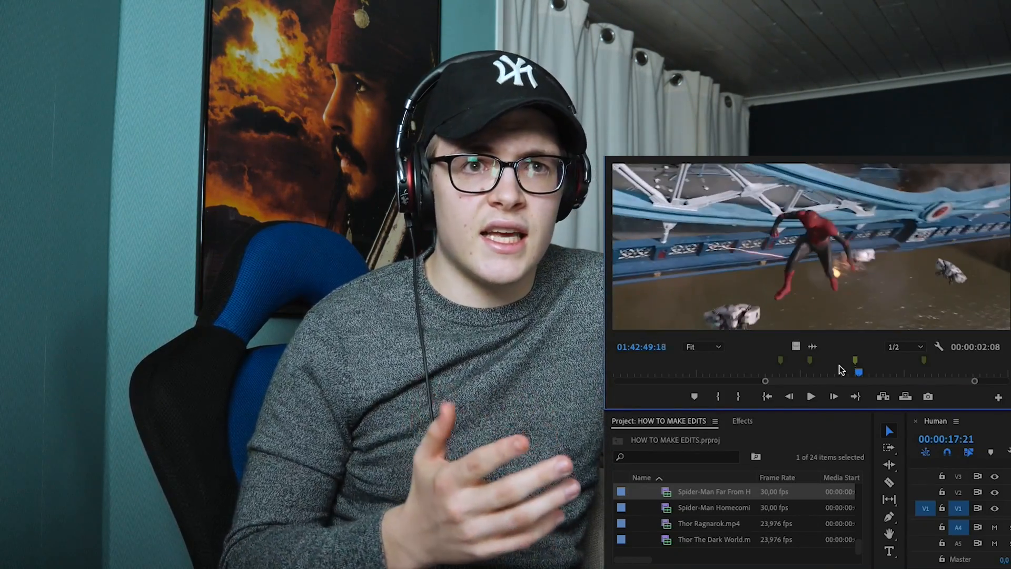
pyautogui.press('Right')
pyautogui.press('Right')
pyautogui.press('Right')
pyautogui.press('Right')
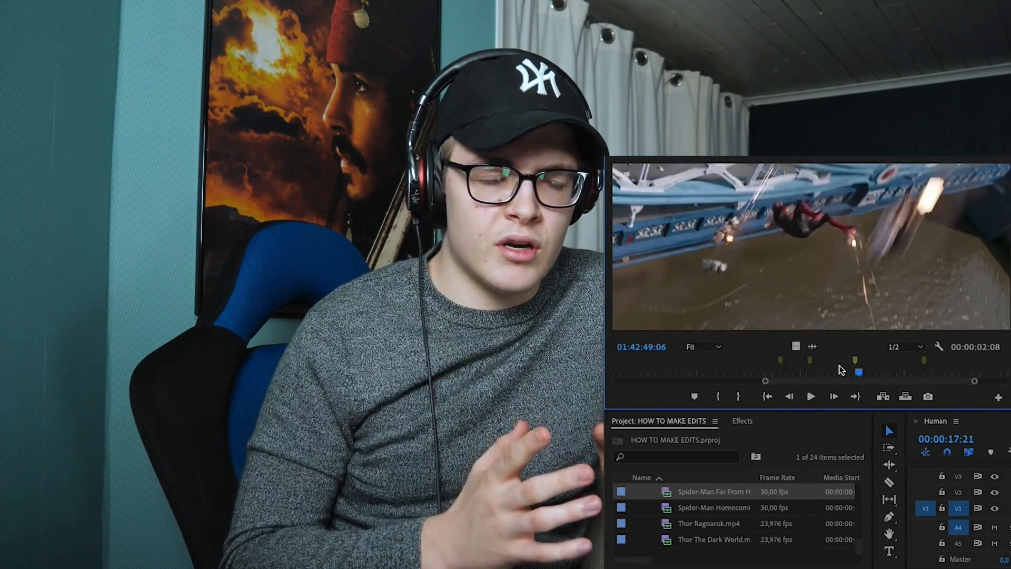
pyautogui.press('Left')
pyautogui.press('Left')
pyautogui.press('Left')
pyautogui.press('Left')
pyautogui.press('Left')
pyautogui.press('Left')
pyautogui.press('Left')
pyautogui.press('Left')
pyautogui.press('Left')
pyautogui.press('Left')
pyautogui.press('Left')
pyautogui.press('Left')
pyautogui.press('Left')
pyautogui.press('Left')
pyautogui.press('Left')
pyautogui.press('Left')
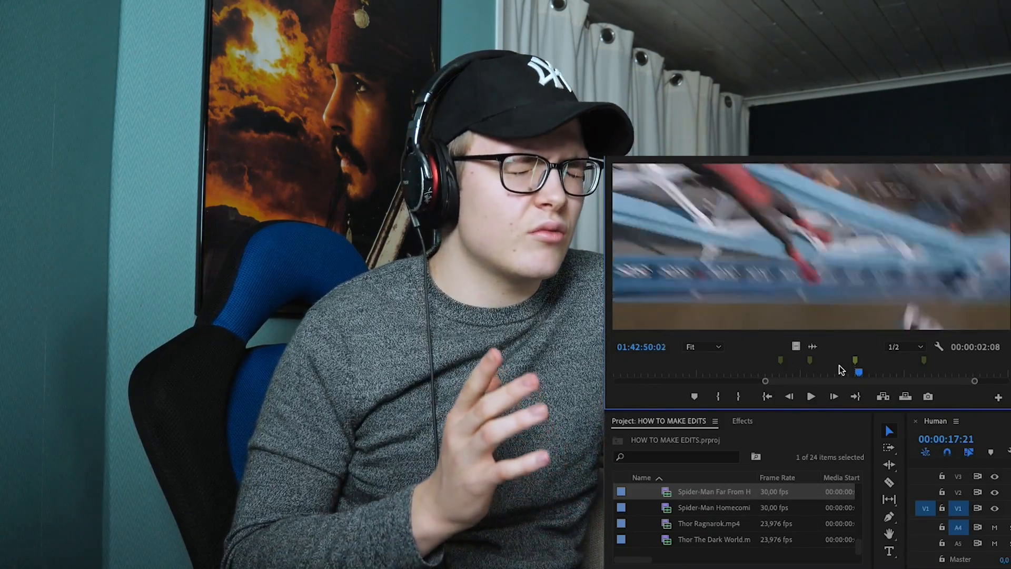
# Play the bridge shot and place its section on V1 ending at 00:00:17:21, with its A1 audio faded by Constant Gain.
pyautogui.press('space')
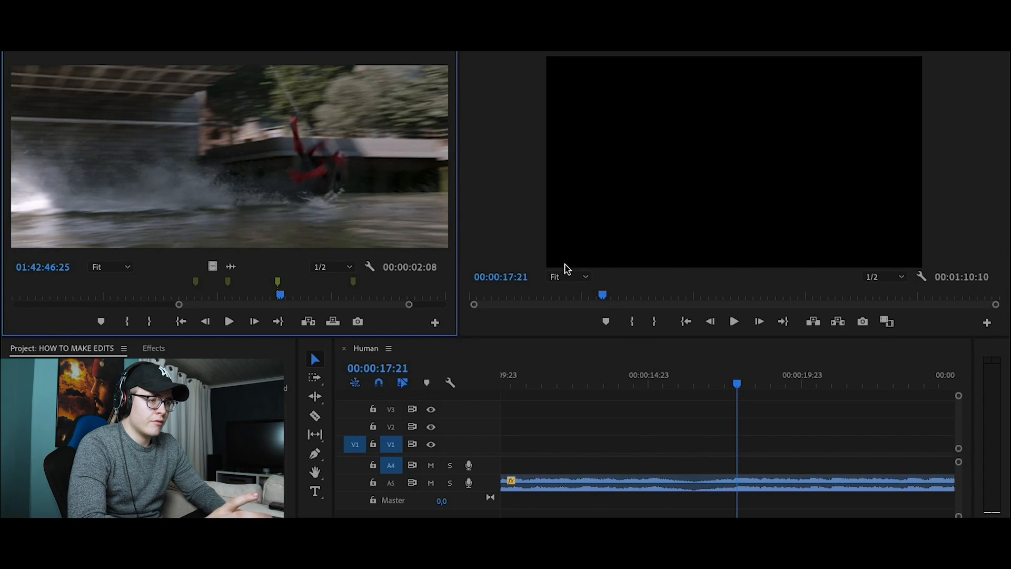
pyautogui.press('space')
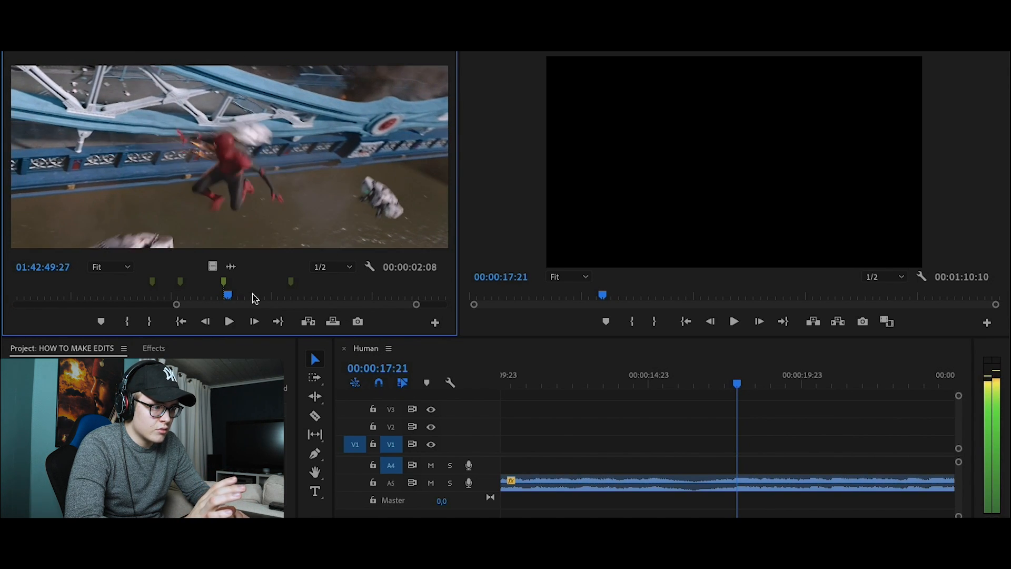
pyautogui.press('Left')
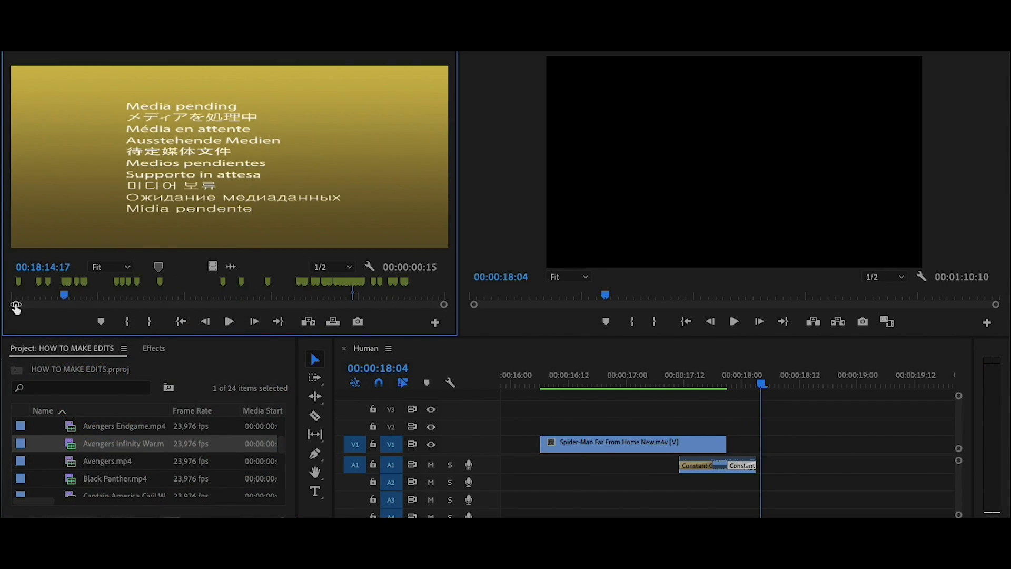
# Review the marked shots in Avengers Infinity War and play the Iron Man flying shot from 00:24:54:13.
pyautogui.moveTo(16, 305); pyautogui.dragTo(147, 301)
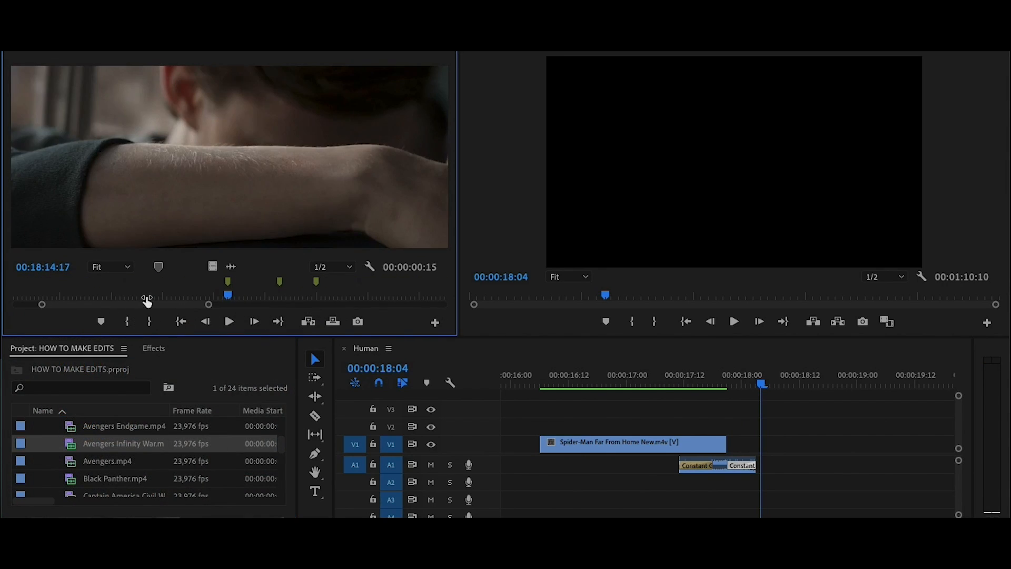
pyautogui.click(299, 283)
pyautogui.moveTo(324, 304); pyautogui.dragTo(295, 306)
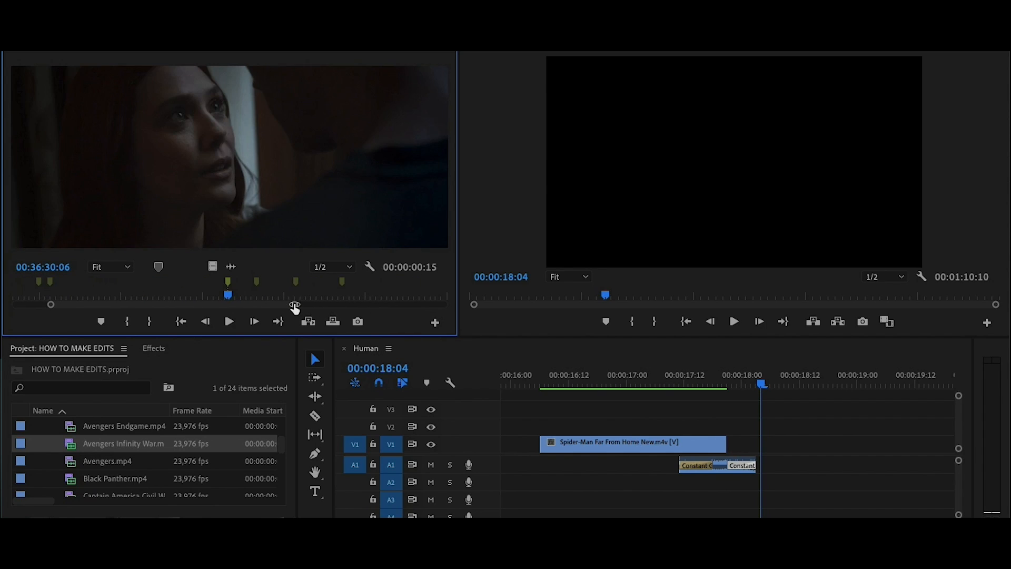
pyautogui.click(49, 283)
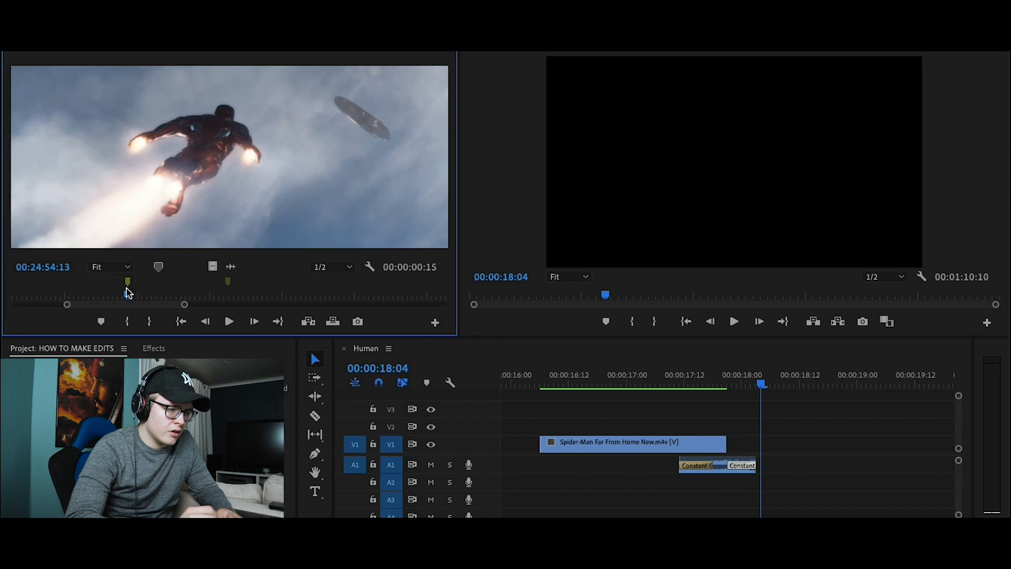
pyautogui.press('space')
# Replay the bridge clip's end, find the Iron Man shot's start frame and place its 17-frame section ending at 00:24:56:23 after that clip.
pyautogui.moveTo(734, 386); pyautogui.dragTo(706, 386)
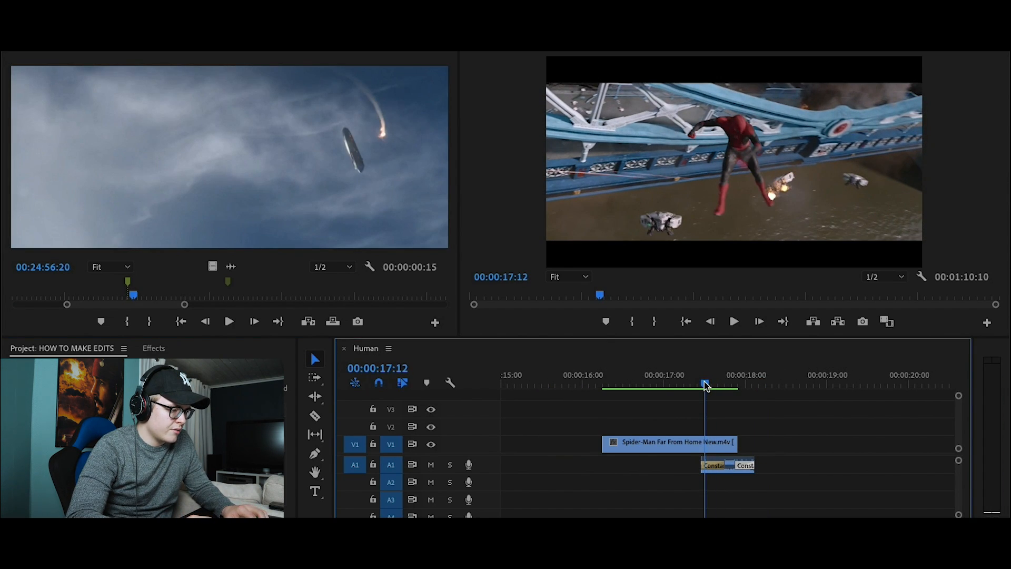
pyautogui.press('space')
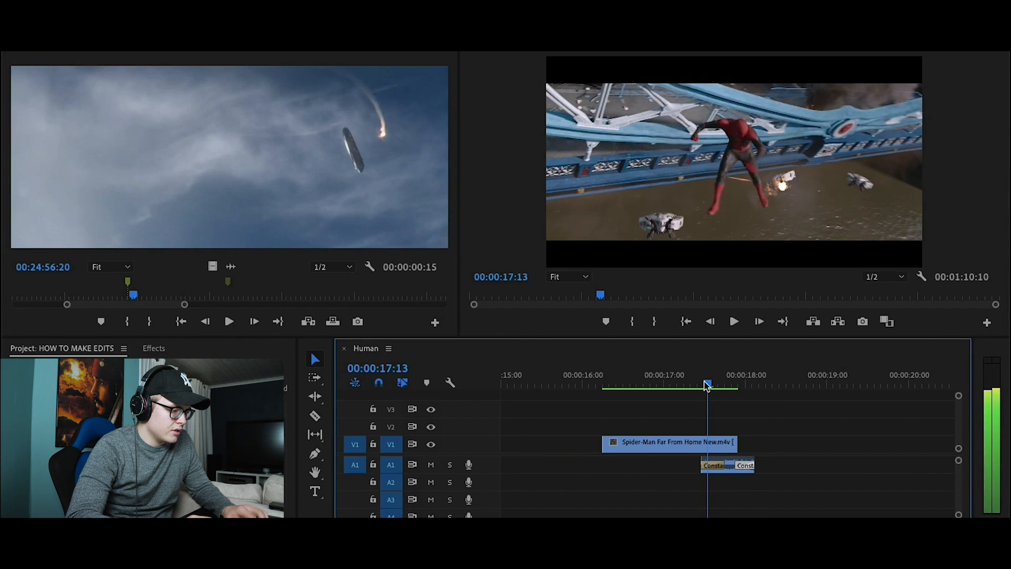
pyautogui.click(91, 330)
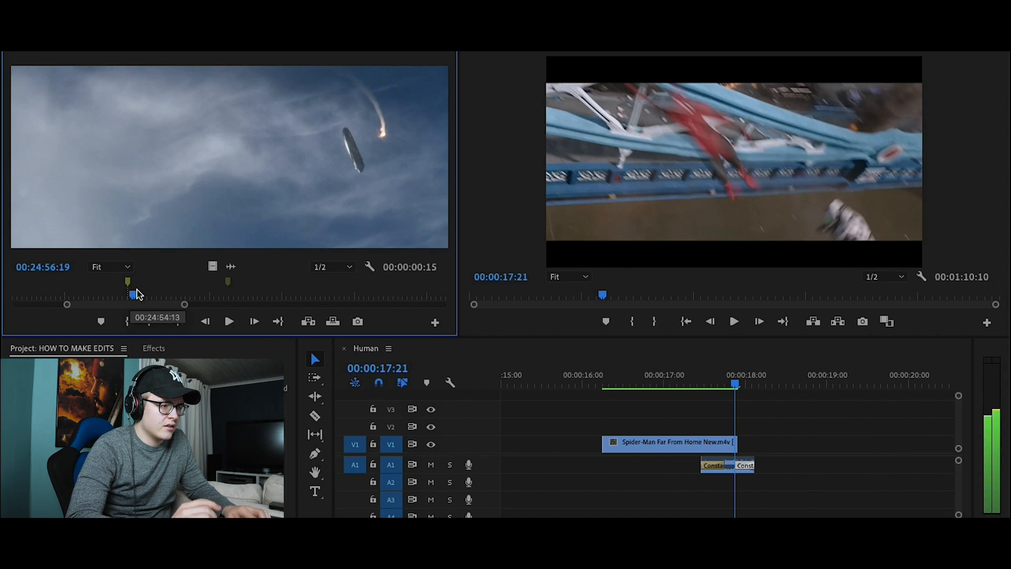
pyautogui.press('Left')
pyautogui.press('Left')
pyautogui.press('Left')
pyautogui.press('Left')
pyautogui.press('Left')
pyautogui.press('Left')
pyautogui.press('Left')
pyautogui.press('Left')
pyautogui.press('Left')
pyautogui.press('Left')
pyautogui.press('Left')
pyautogui.press('Left')
pyautogui.press('Left')
pyautogui.press('Left')
pyautogui.press('Left')
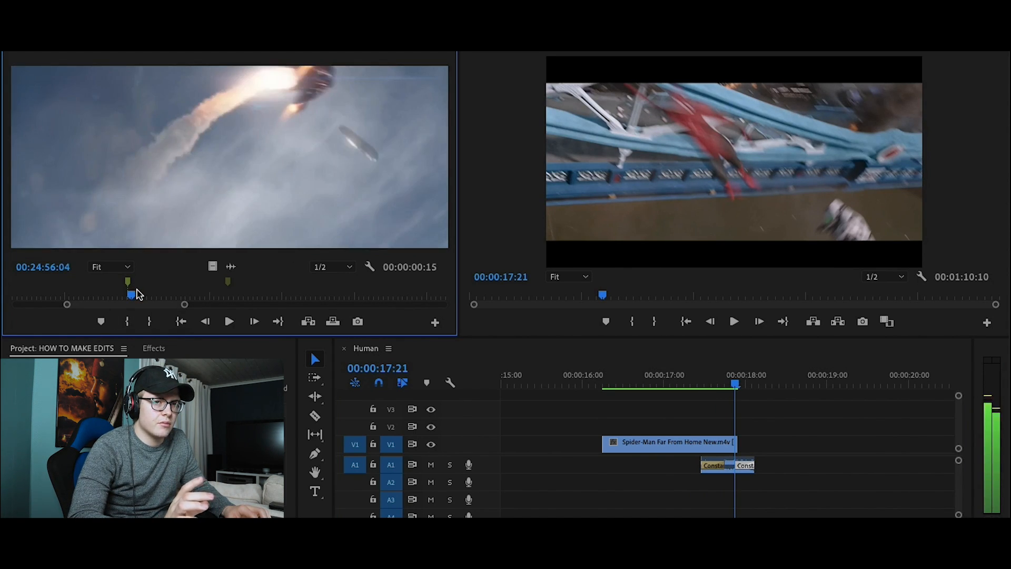
pyautogui.press('Left')
pyautogui.press('Left')
pyautogui.press('Left')
pyautogui.press('Left')
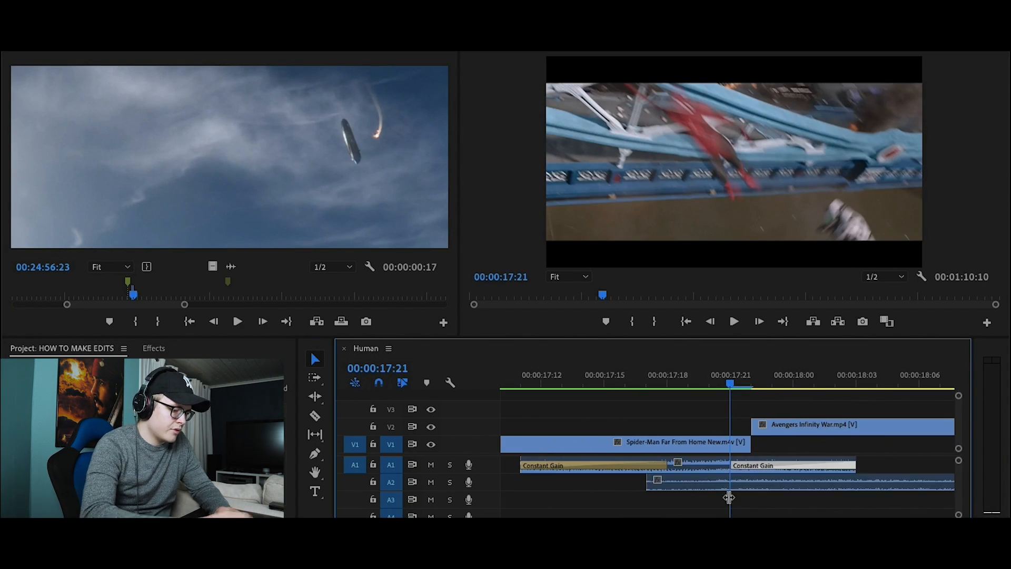
# Fade both ends of the Infinity War audio on A2 with Constant Gain and play the join from 00:00:17:17.
pyautogui.click(729, 483)
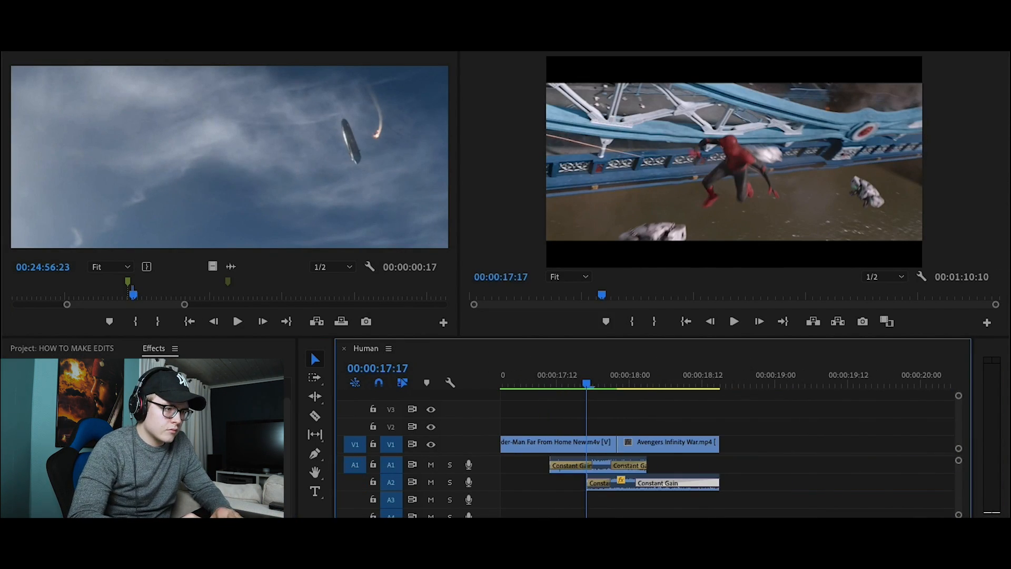
pyautogui.press('space')
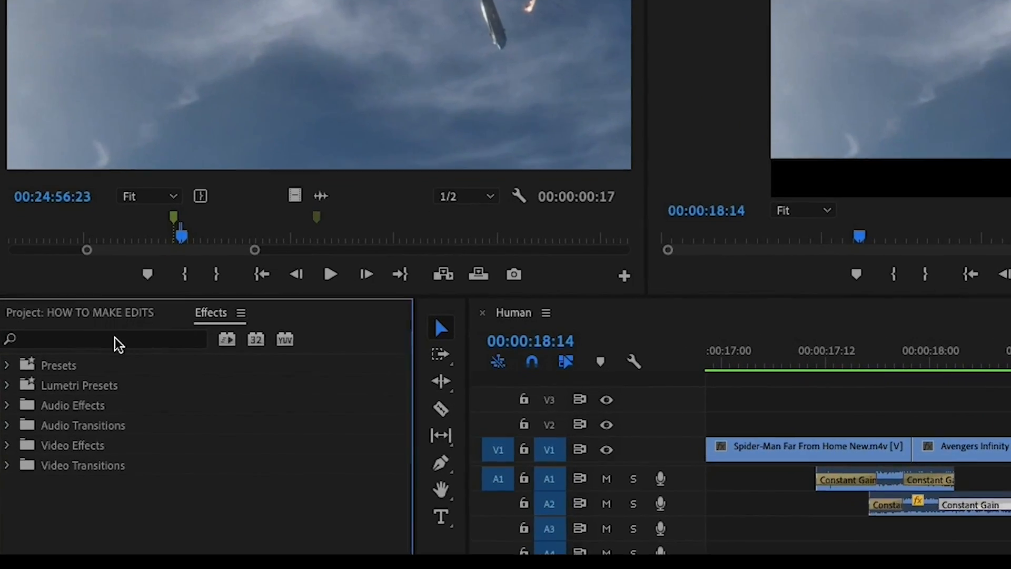
# Flip the Avengers Infinity War clip with the Horizontal Flip effect and play the join with the Spider-Man clip.
pyautogui.click(84, 370)
pyautogui.write('hori')
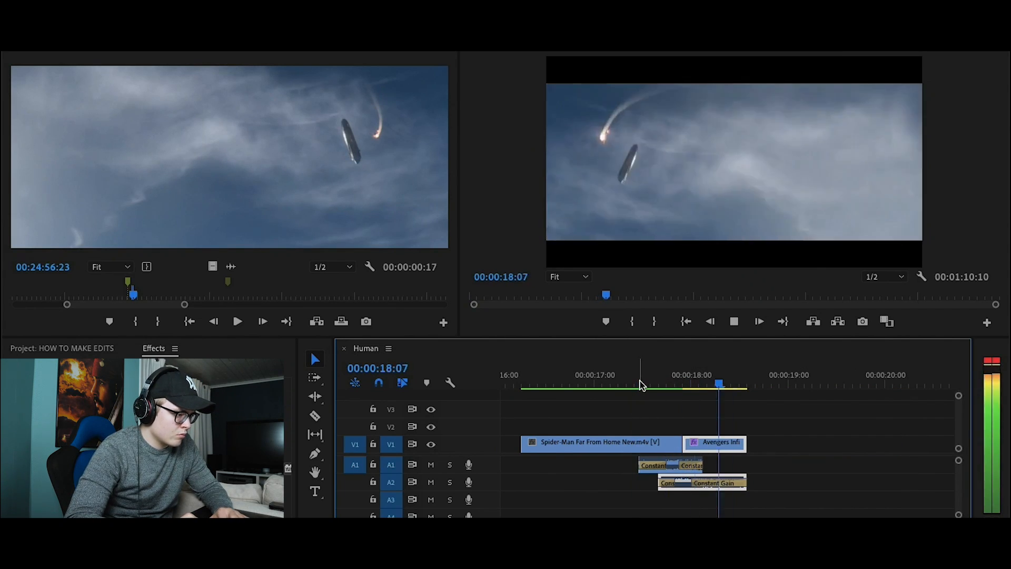
pyautogui.click(641, 384)
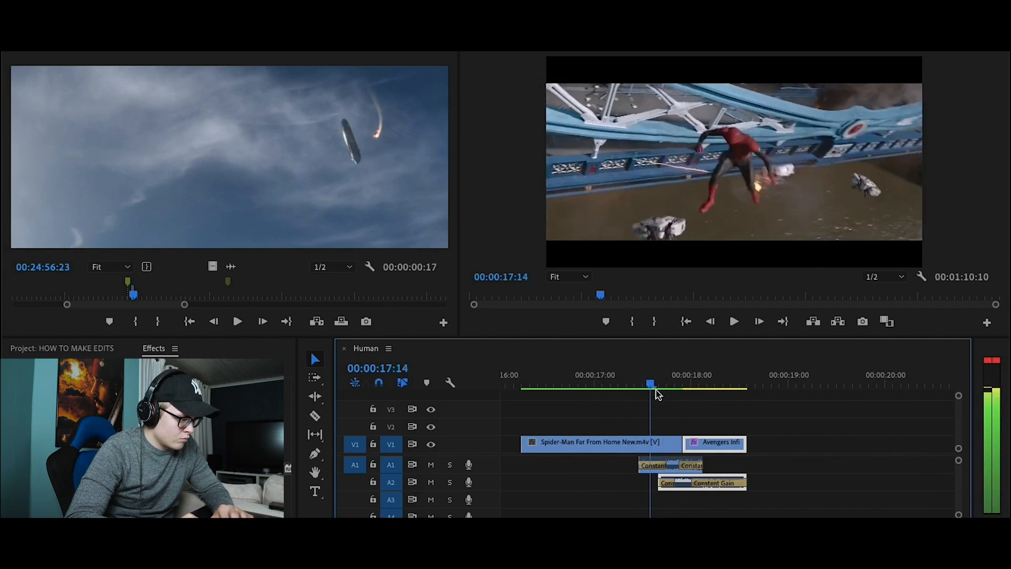
pyautogui.click(529, 384)
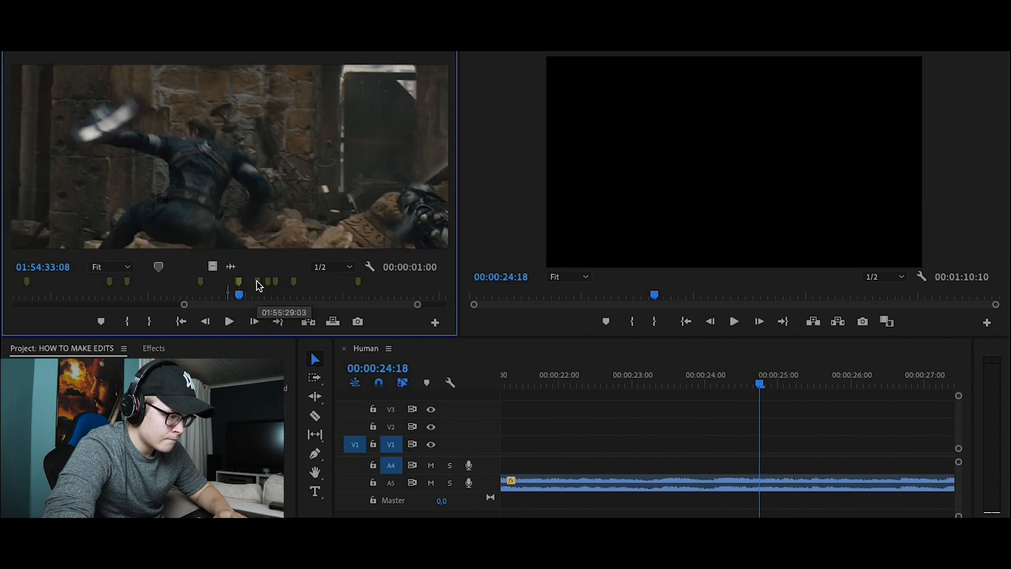
# Place the 14-frame Age of Ultron shield shot ending at 01:56:26:17 on V1 at 00:00:23:05, with Constant Gain fades on A2.
pyautogui.moveTo(264, 289); pyautogui.dragTo(310, 295)
pyautogui.press('i')
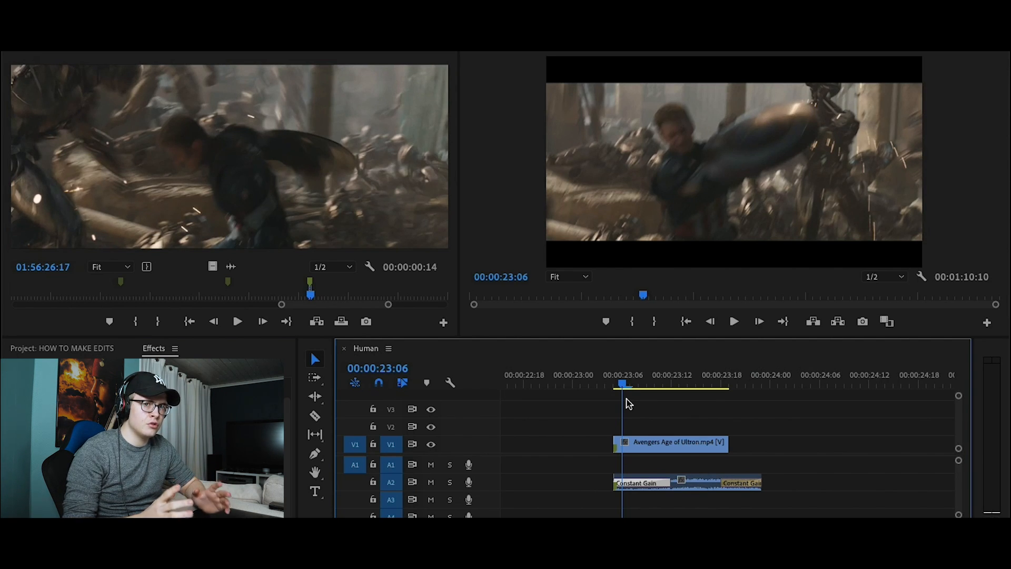
pyautogui.click(616, 394)
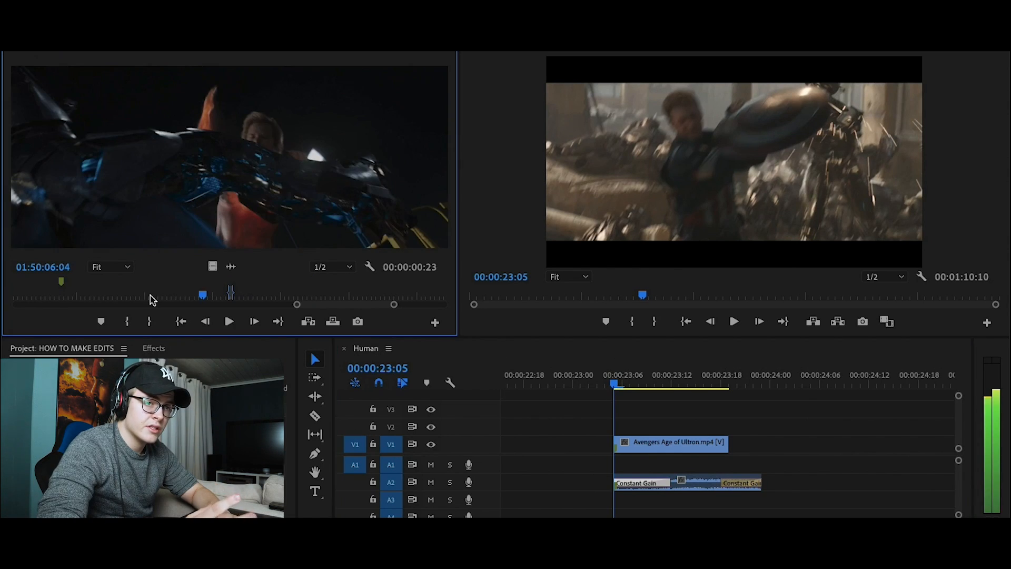
# Place the Iron Man 3 section ending at 01:50:12:13 after the Age of Ultron clip, move its start to 00:00:23:14 and render the preview.
pyautogui.press('space')
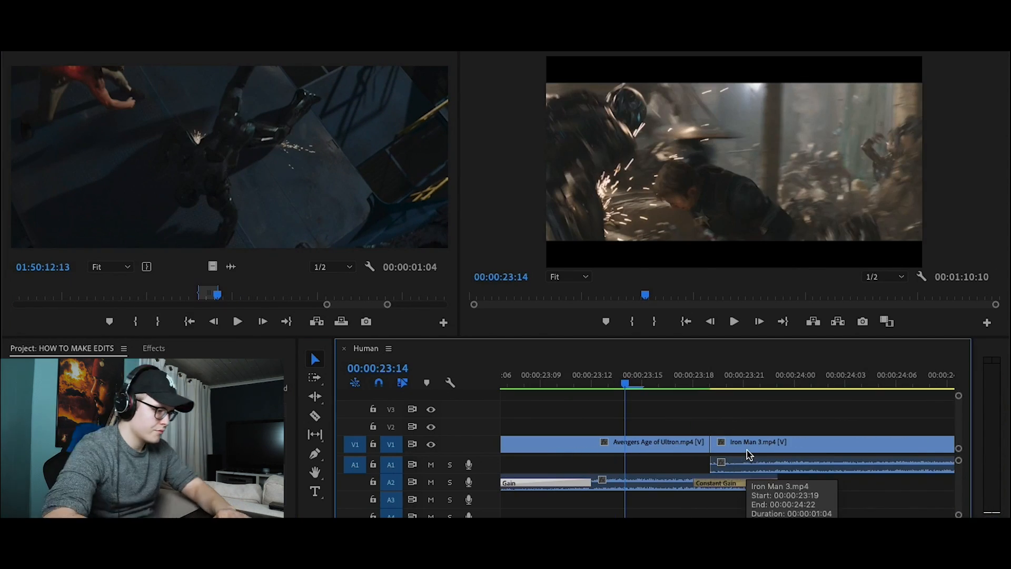
pyautogui.moveTo(625, 378)
pyautogui.mouseDown()
pyautogui.moveTo(588, 374)
pyautogui.moveTo(580, 385)
pyautogui.moveTo(628, 386)
pyautogui.mouseUp()
pyautogui.moveTo(743, 444); pyautogui.dragTo(653, 444)
pyautogui.press('Return')
pyautogui.press('-')
# Trim the join between the Age of Ultron and Iron Man 3 clips, close the gap and play it back.
pyautogui.moveTo(591, 445); pyautogui.dragTo(614, 445)
pyautogui.moveTo(637, 445); pyautogui.dragTo(614, 444)
pyautogui.click(579, 388)
pyautogui.press('space')
# Add Constant Gain fades to both ends of the Iron Man 3 audio on A1, adjust their lengths and play the result.
pyautogui.click(153, 348)
pyautogui.moveTo(58, 437); pyautogui.dragTo(543, 465)
pyautogui.moveTo(808, 465); pyautogui.dragTo(580, 465)
pyautogui.moveTo(58, 437); pyautogui.dragTo(840, 464)
pyautogui.moveTo(581, 465); pyautogui.dragTo(804, 466)
pyautogui.moveTo(844, 465); pyautogui.dragTo(888, 465)
pyautogui.press('-')
pyautogui.click(603, 387)
pyautogui.press('space')
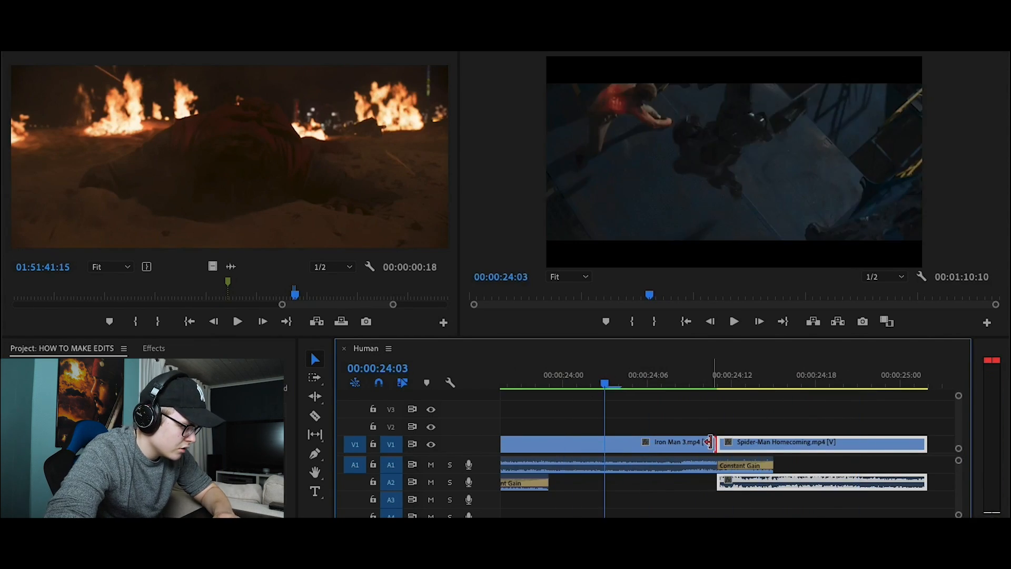
# Shorten the Iron Man 3 clip's end, fade the Spider-Man Homecoming audio on A2 with Constant Gain and butt that clip against it.
pyautogui.moveTo(713, 442); pyautogui.dragTo(672, 443)
pyautogui.click(153, 348)
pyautogui.moveTo(58, 437); pyautogui.dragTo(684, 482)
pyautogui.moveTo(726, 443); pyautogui.dragTo(588, 428)
# Play back the Age of Ultron, Iron Man 3 and Spider-Man Homecoming clips from 00:00:23:04.
pyautogui.click(549, 384)
pyautogui.press('space')
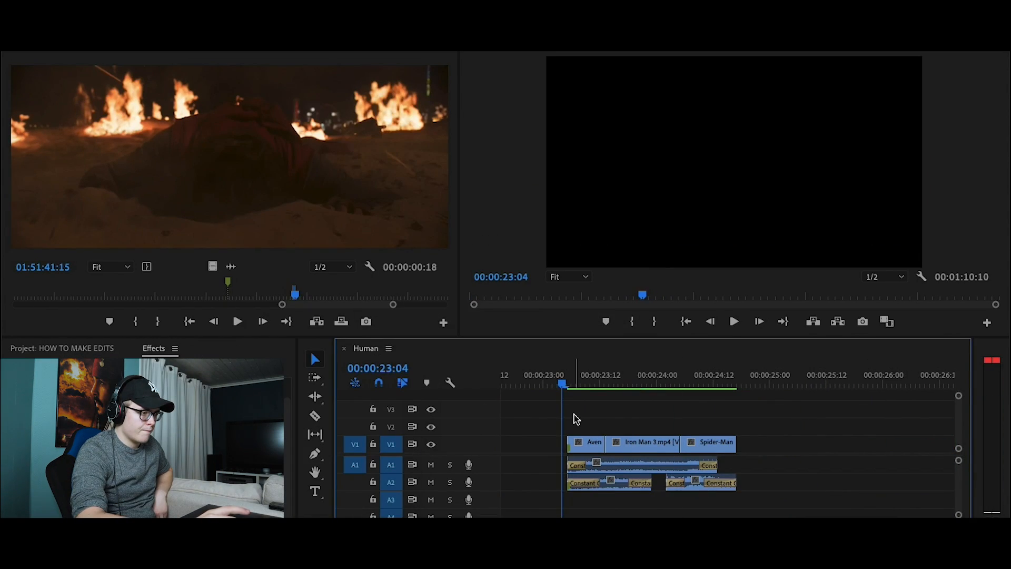
pyautogui.press('space')
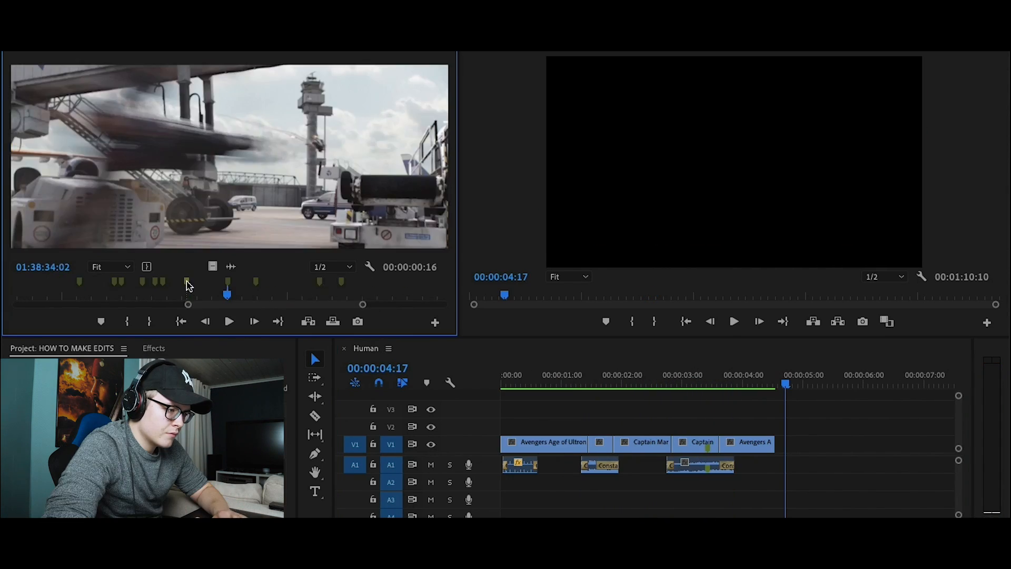
# Place the Civil War shot of Spider-Man swinging after the opening Age of Ultron clip and review Infinity War's marked shots around 01:55:32.
pyautogui.moveTo(188, 290); pyautogui.dragTo(112, 288)
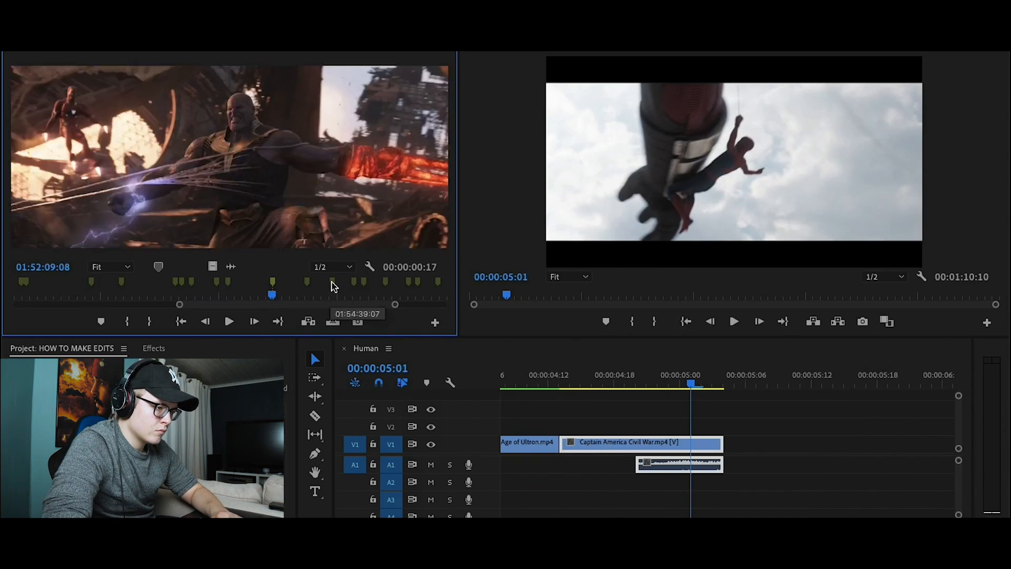
pyautogui.click(215, 288)
pyautogui.press('space')
pyautogui.moveTo(363, 305); pyautogui.dragTo(479, 310)
pyautogui.click(172, 288)
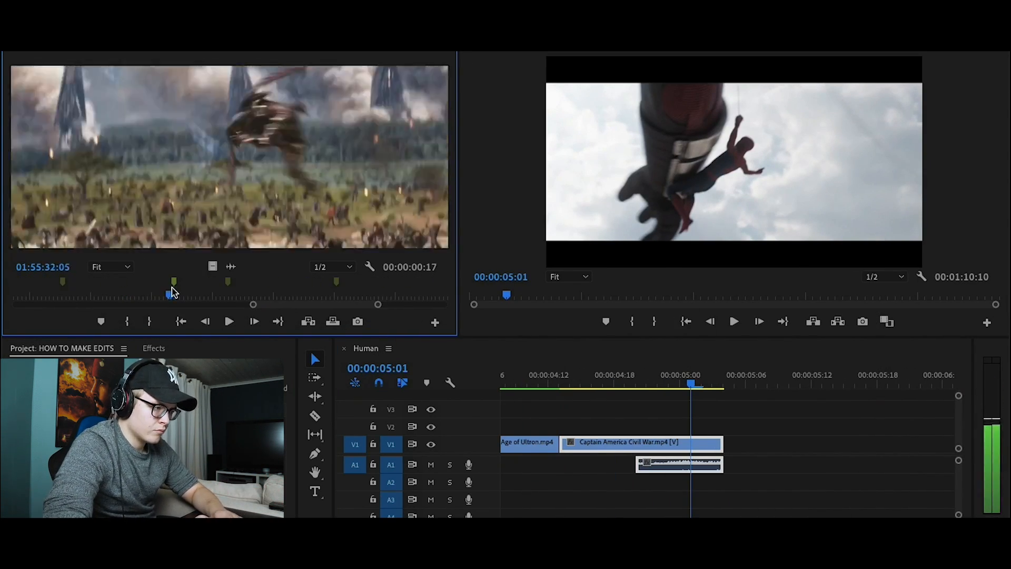
# Place the 14-frame Infinity War section ending at 01:55:32:18 after the swinging Spider-Man clip and play from 00:00:04:17.
pyautogui.click(605, 376)
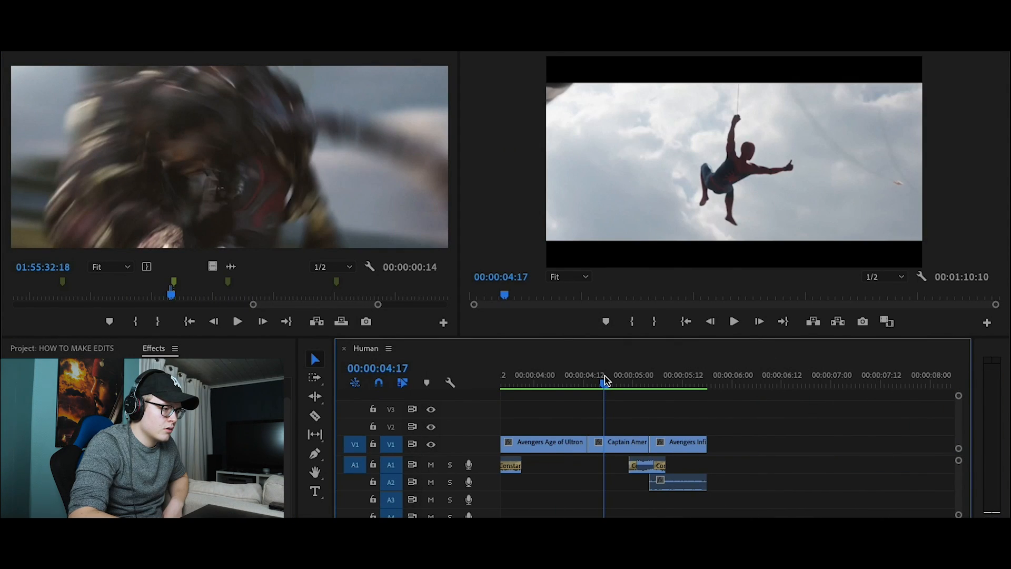
pyautogui.press('space')
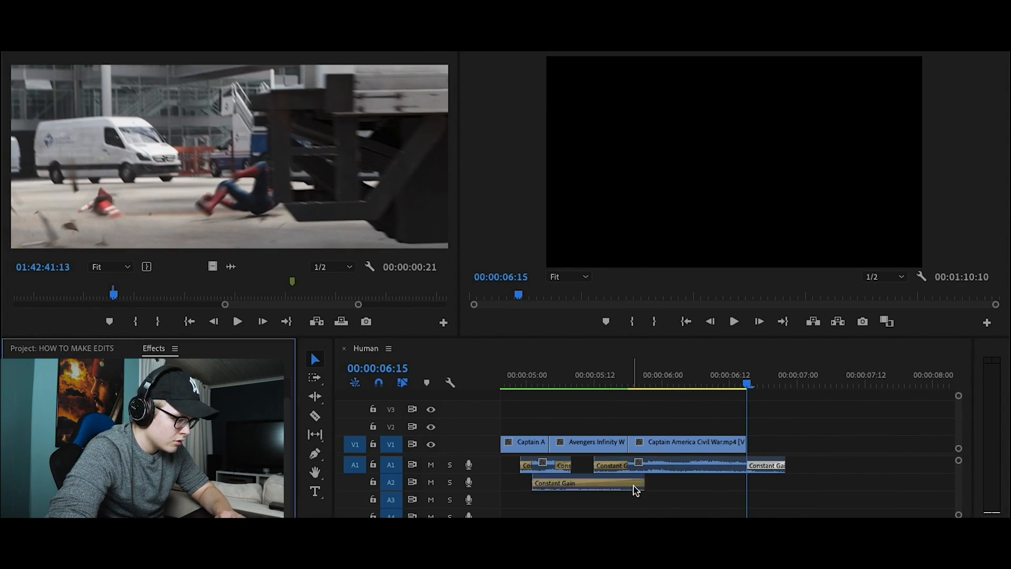
# Add the 21-frame Civil War airport shot after the Infinity War clip with faded audio, render the preview and play from 00:00:04:10.
pyautogui.click(585, 385)
pyautogui.press('Return')
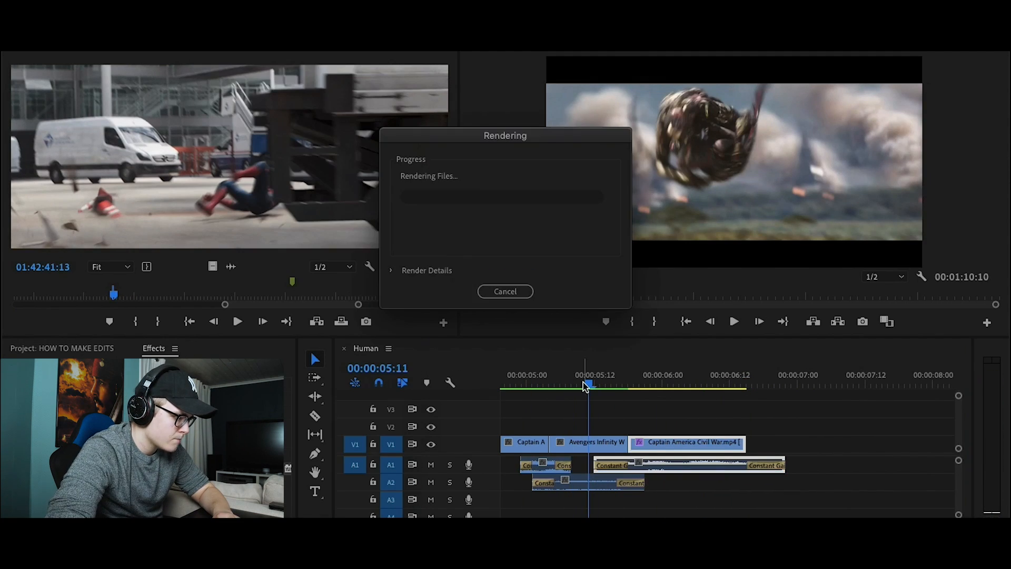
pyautogui.click(549, 374)
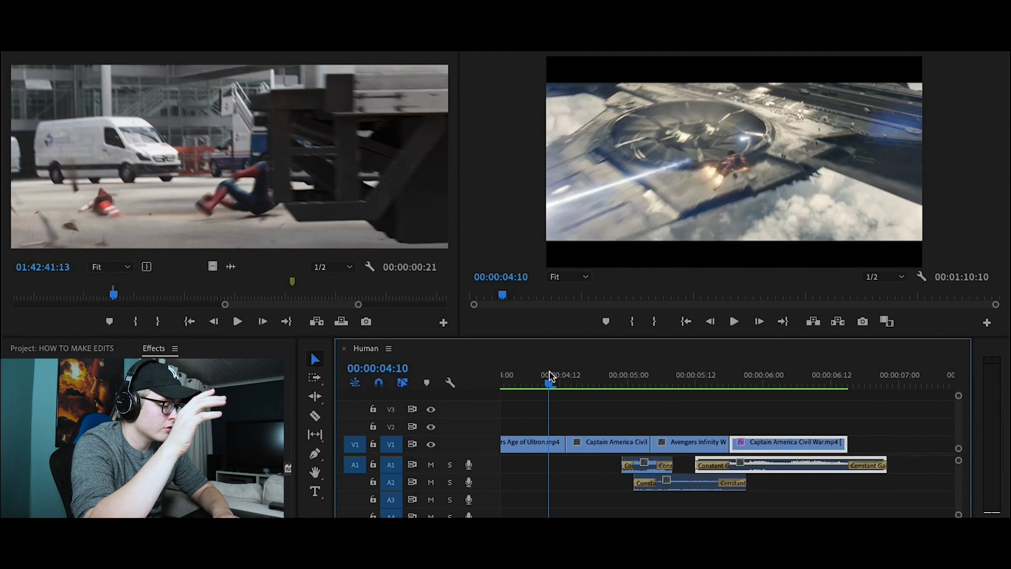
pyautogui.press('space')
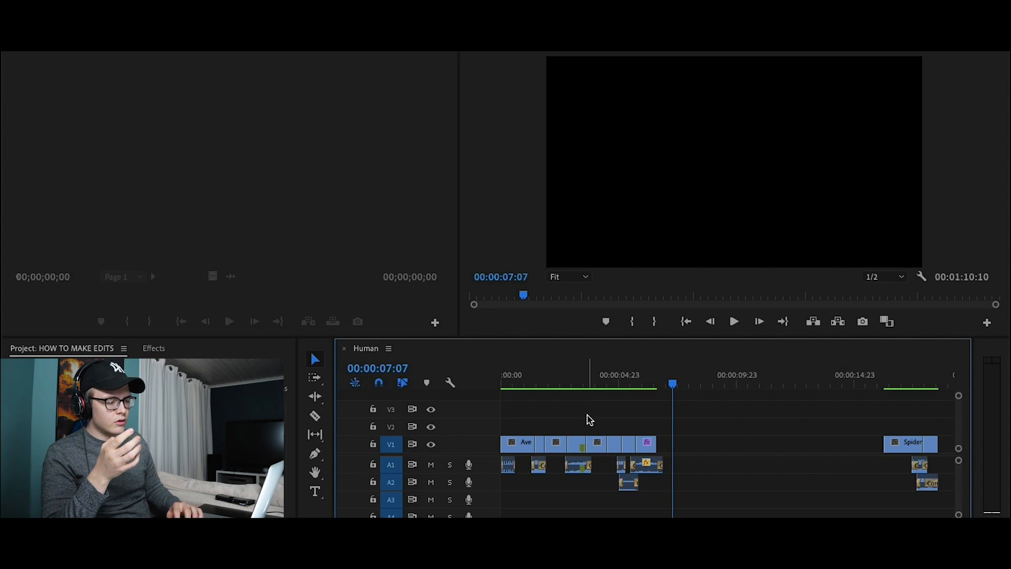
# Create an adjustment layer with the default settings and place it on V5 above the clips from the sequence's start.
pyautogui.click(258, 514)
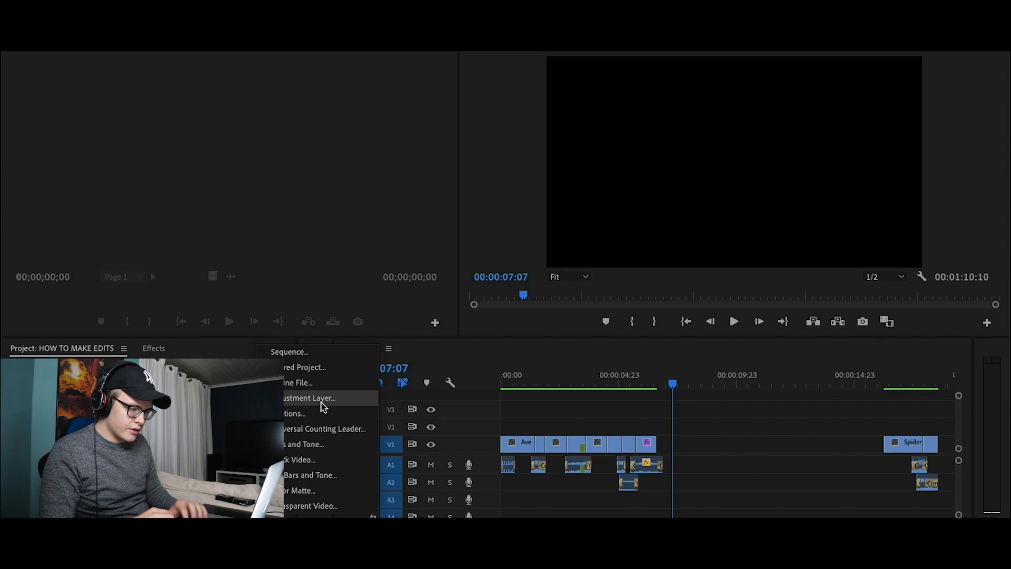
pyautogui.click(324, 407)
pyautogui.click(602, 335)
pyautogui.moveTo(142, 447); pyautogui.dragTo(471, 404)
pyautogui.press('-')
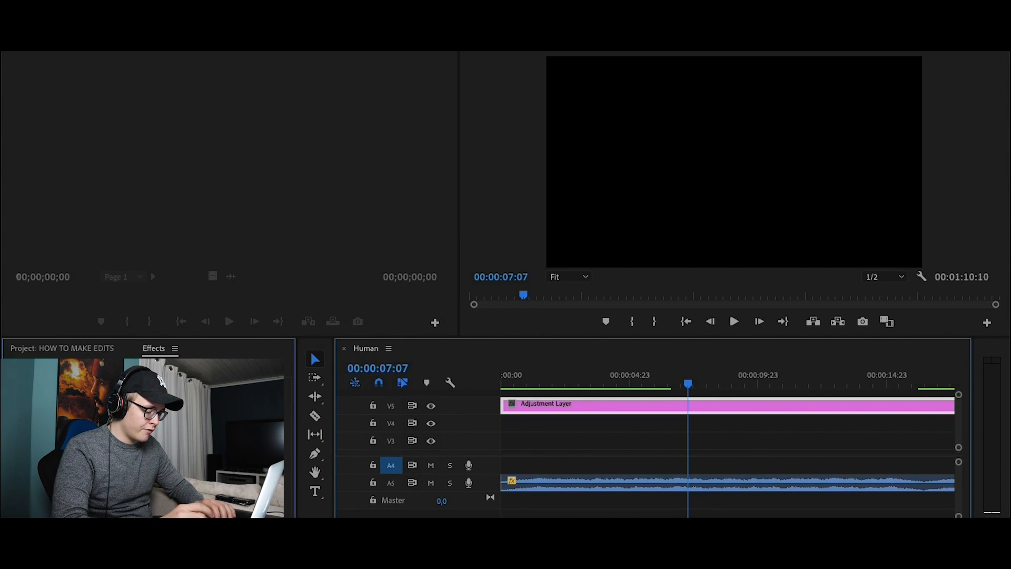
# Apply the Lumetri Color effect to the adjustment layer on V5 and view the opening clip at 00:00:00:00.
pyautogui.write('lum')
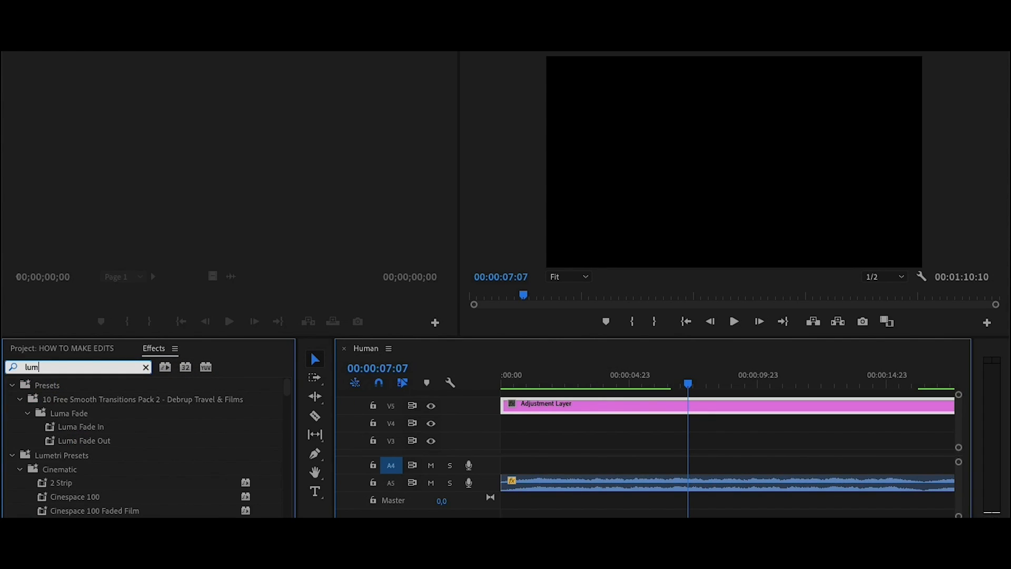
pyautogui.write('etri color')
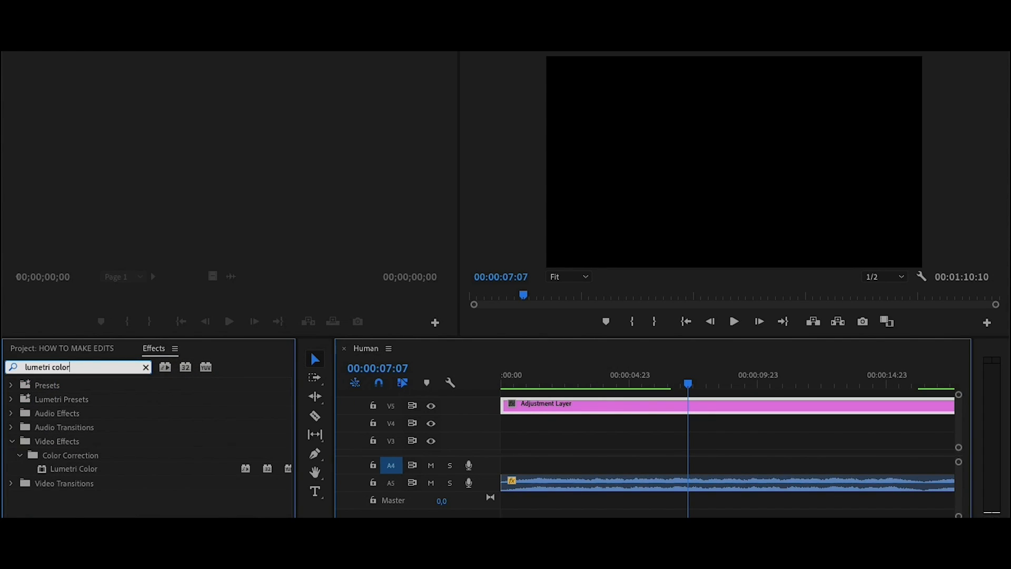
pyautogui.moveTo(69, 468); pyautogui.dragTo(521, 406)
pyautogui.press('-')
pyautogui.press('-')
pyautogui.scroll(-3, 551, 419)
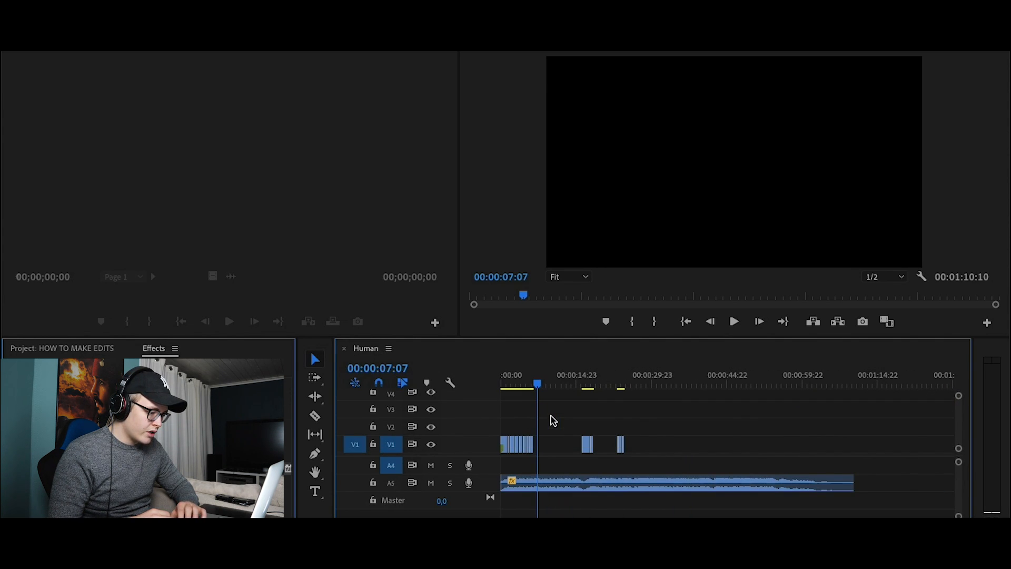
pyautogui.press('=')
pyautogui.press('=')
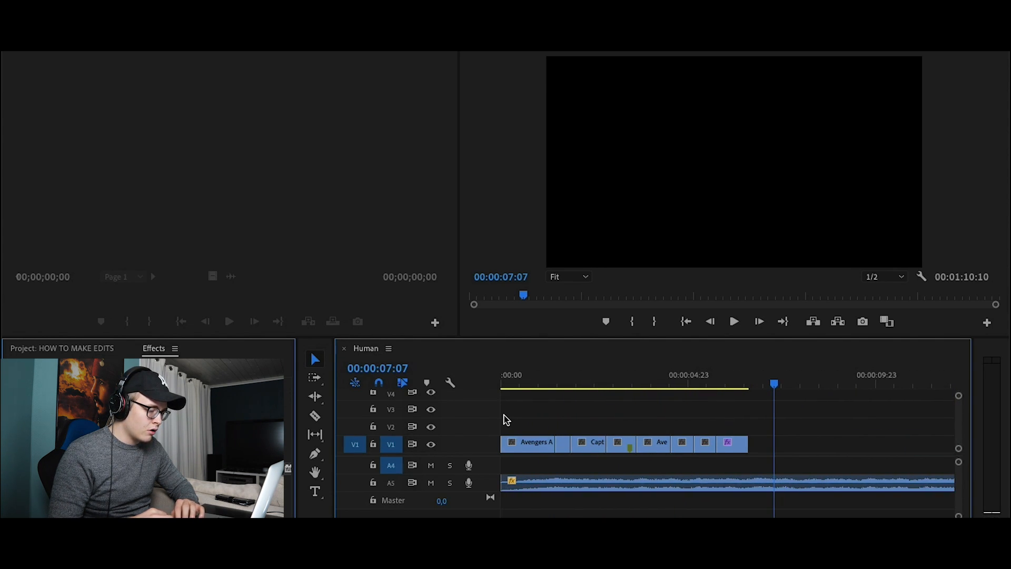
pyautogui.scroll(3, 505, 419)
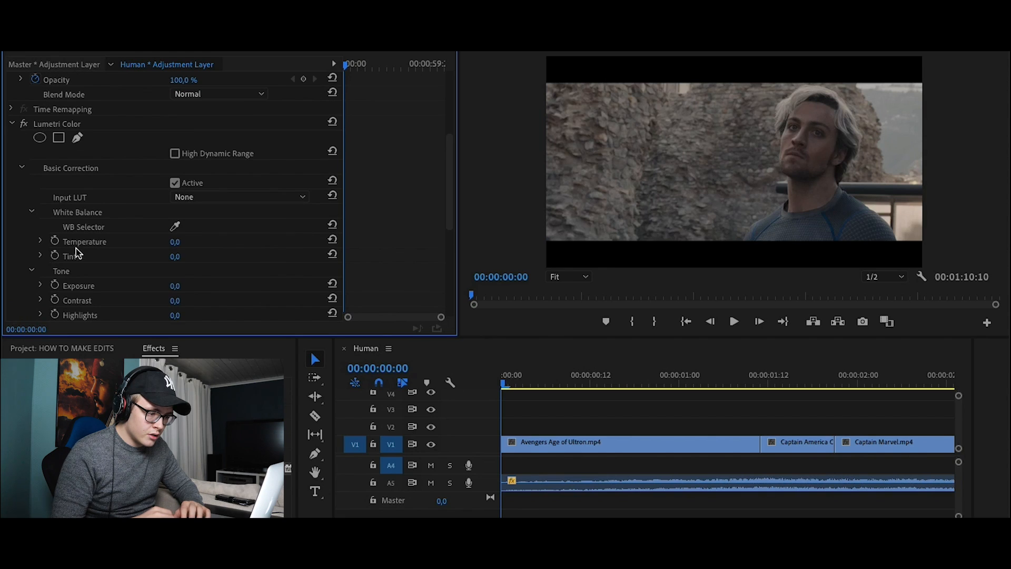
# Set the adjustment layer's Lumetri contrast to 50, exposure to 0.4 and shadows to -18.
pyautogui.moveTo(178, 301); pyautogui.dragTo(204, 301)
pyautogui.scroll(-1, 165, 275)
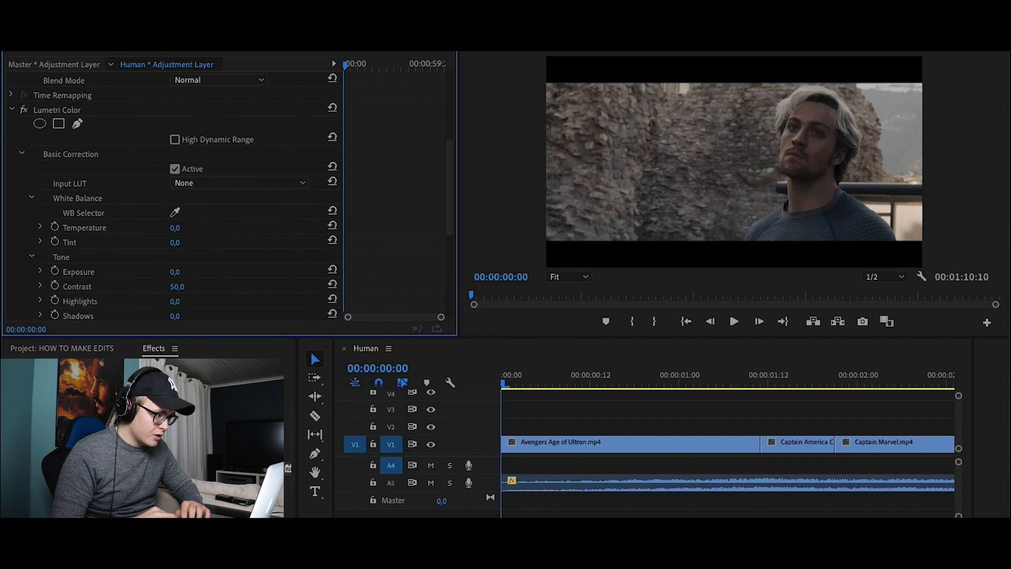
pyautogui.moveTo(175, 271); pyautogui.dragTo(178, 272)
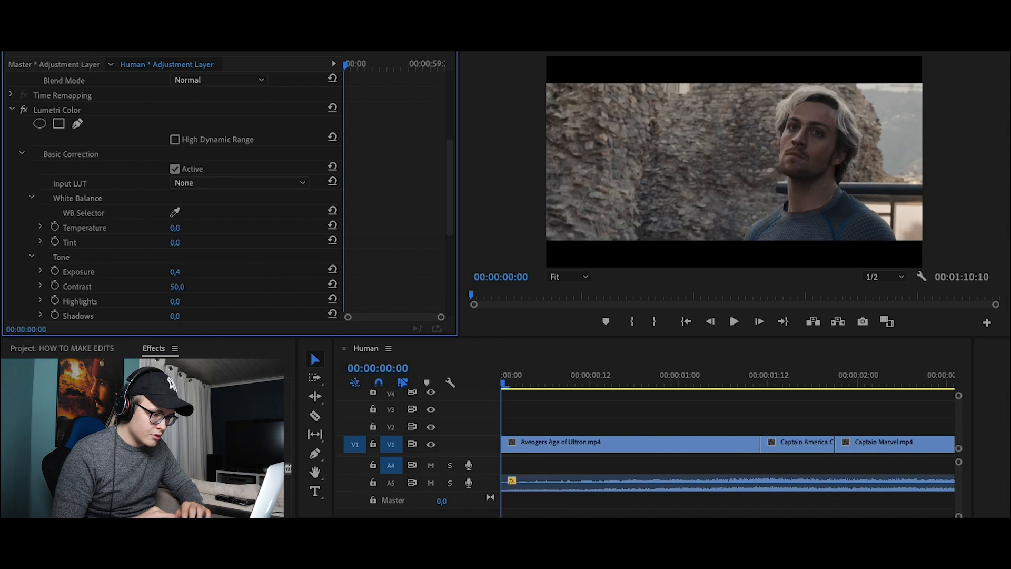
pyautogui.scroll(-5, 190, 272)
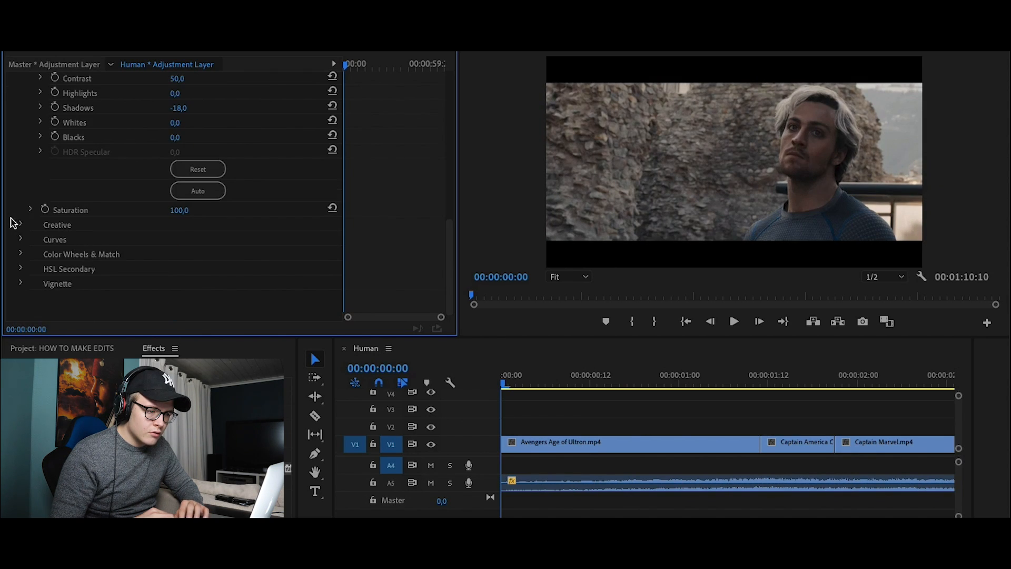
# Add green, light blue and violet points to the Hue vs Sat curve and raise the light blue point slightly.
pyautogui.click(21, 240)
pyautogui.scroll(-8, 27, 254)
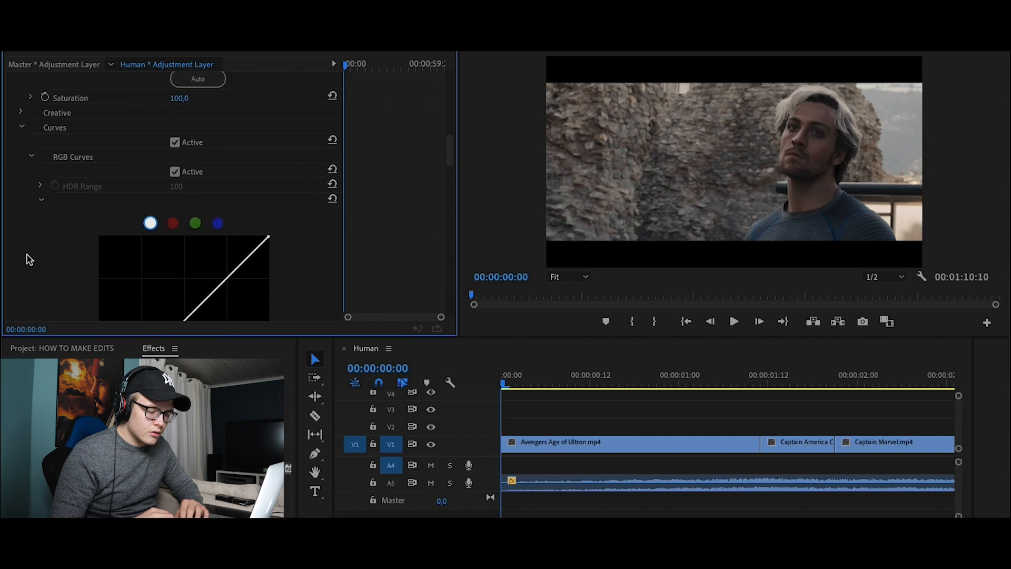
pyautogui.scroll(-3, 27, 254)
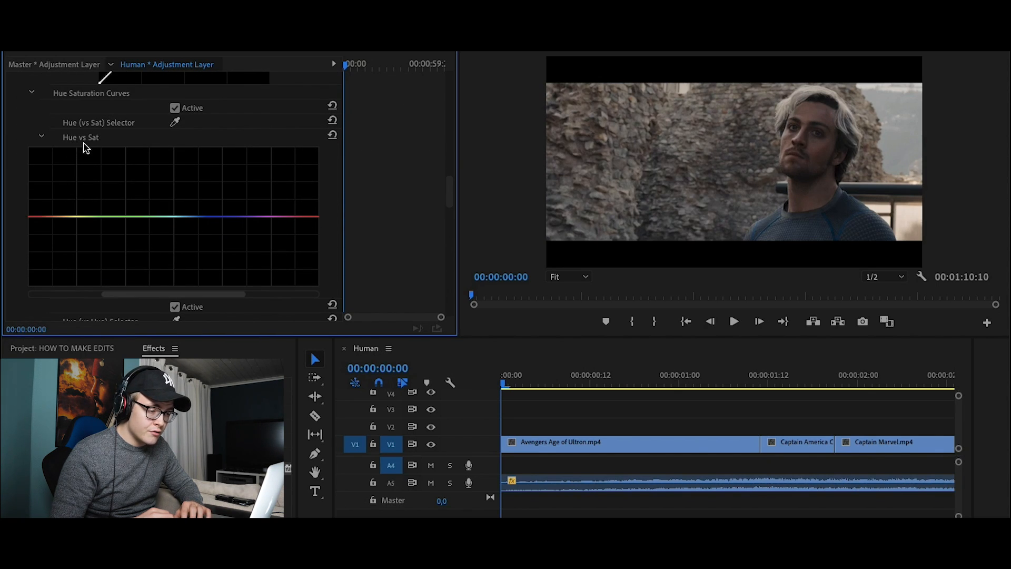
pyautogui.scroll(-2, 172, 169)
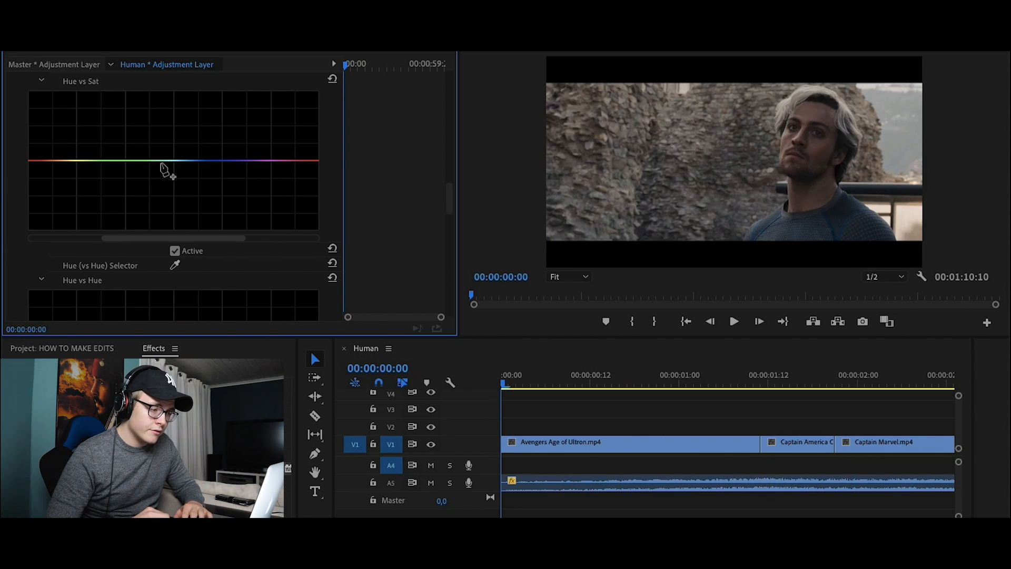
pyautogui.click(142, 160)
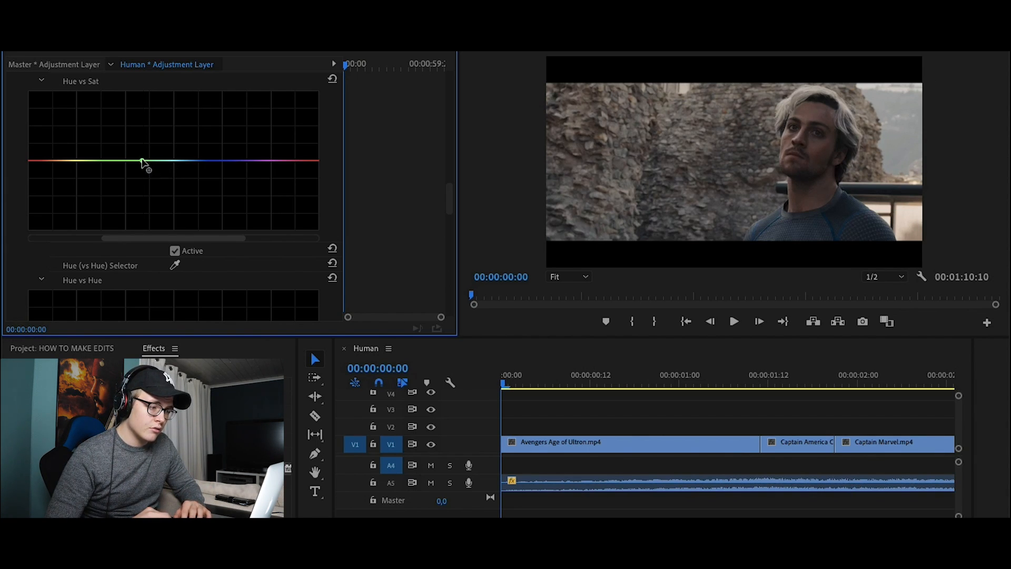
pyautogui.click(185, 160)
pyautogui.click(241, 160)
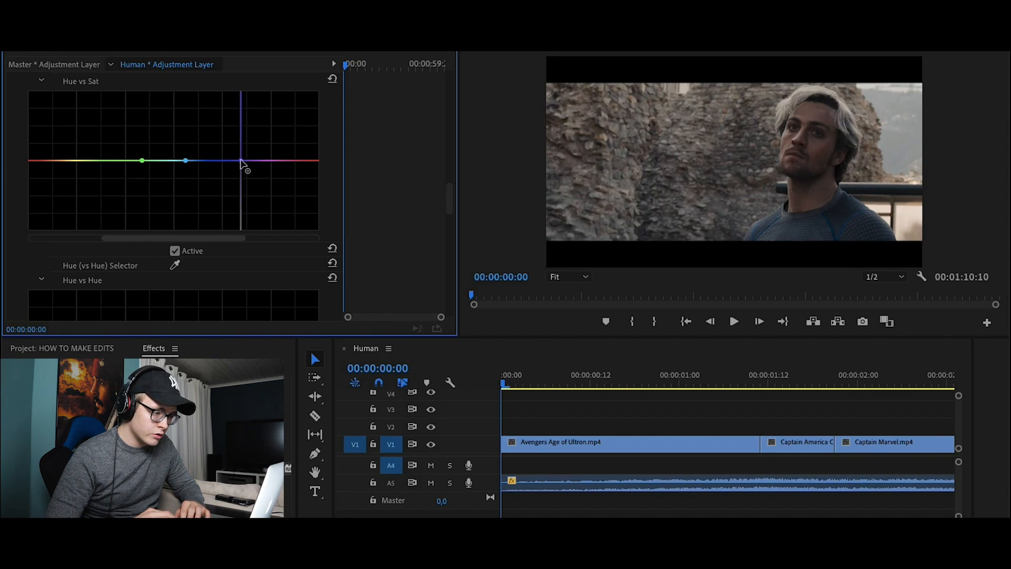
# Raise the light blue point between green and blue points on the Hue vs Hue curve and compare the grade with V5 hidden and shown.
pyautogui.scroll(-3, 192, 224)
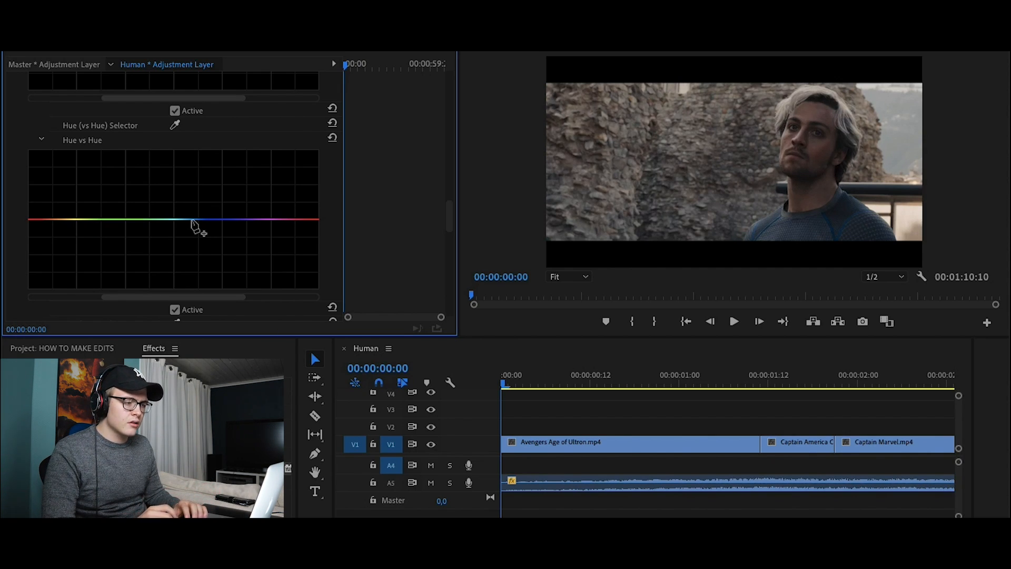
pyautogui.scroll(5, 192, 224)
pyautogui.scroll(2, 557, 429)
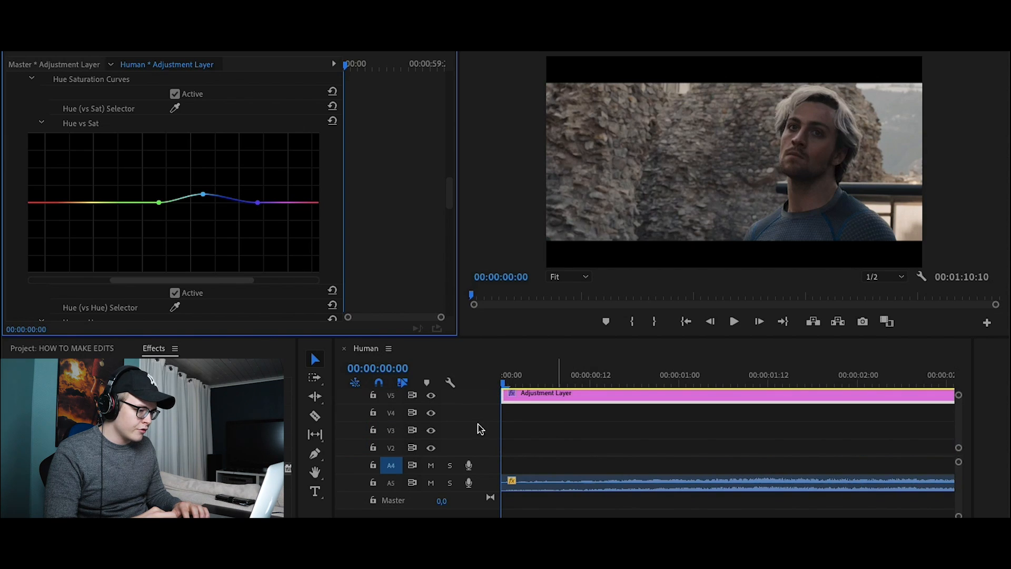
pyautogui.click(430, 395)
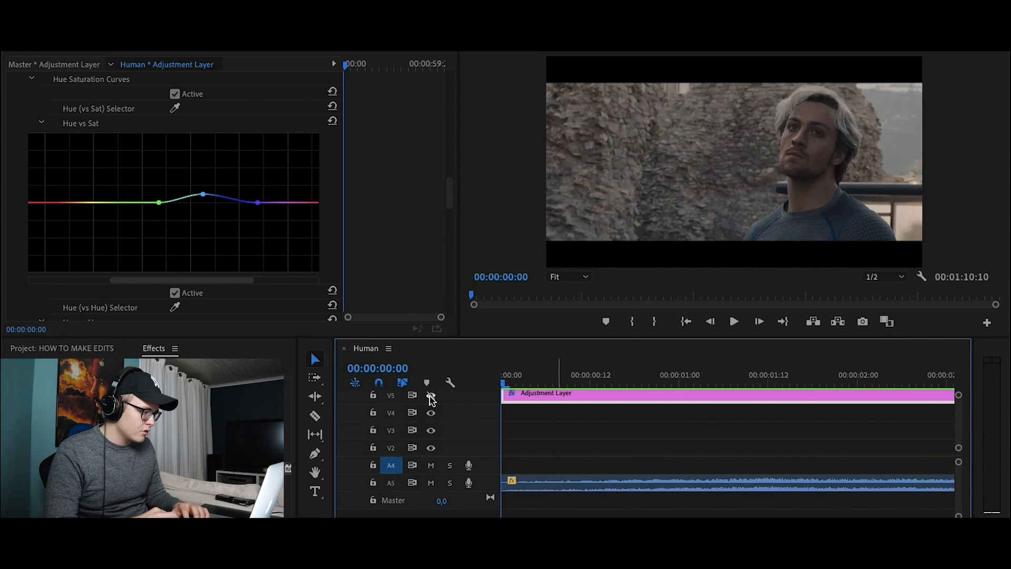
pyautogui.click(431, 396)
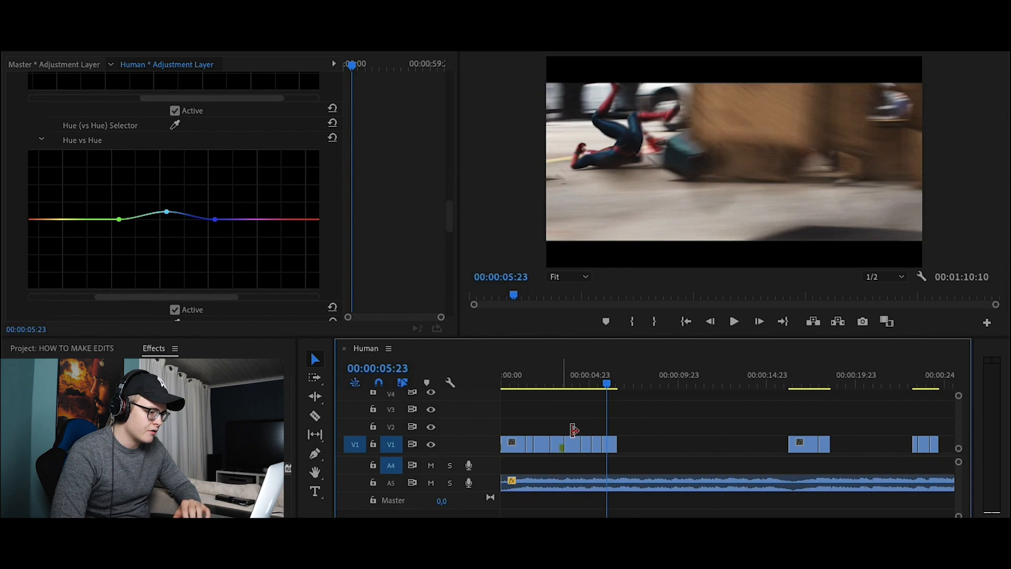
# Render the graded sequence from In to Out, review it around 00:00:03:11 and save the project.
pyautogui.scroll(2, 591, 413)
pyautogui.scroll(-2, 591, 413)
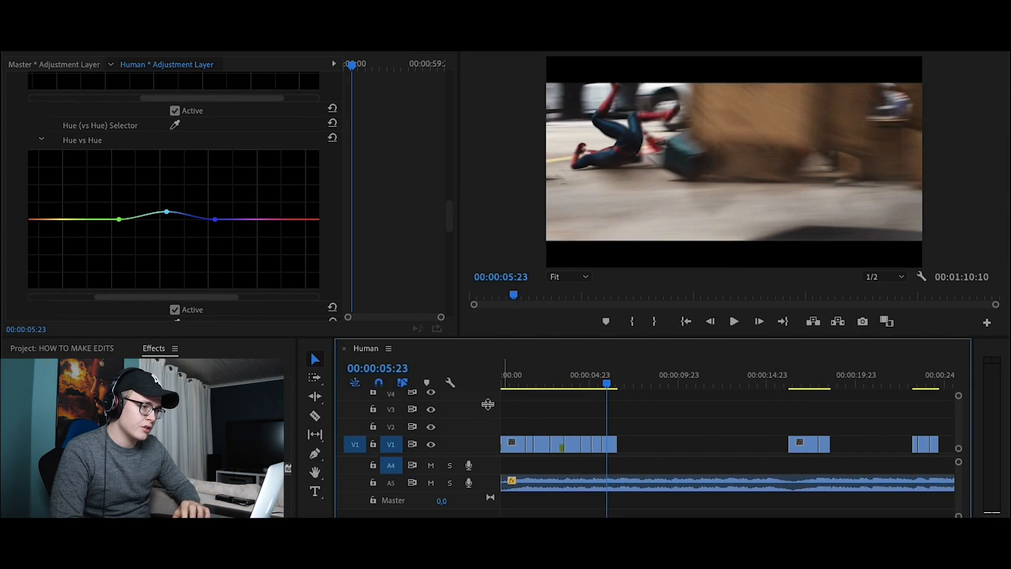
pyautogui.click(226, 4)
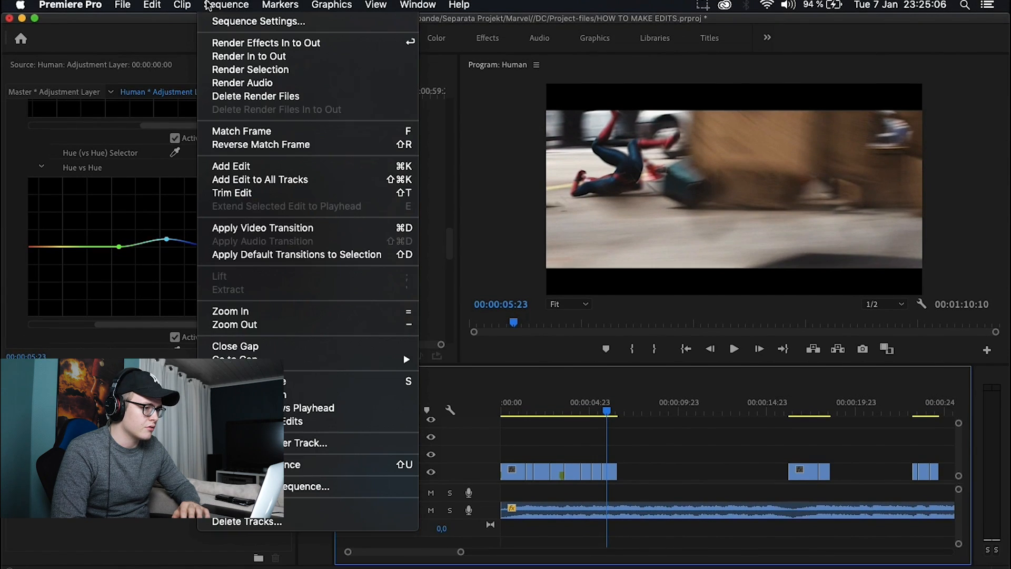
pyautogui.click(230, 57)
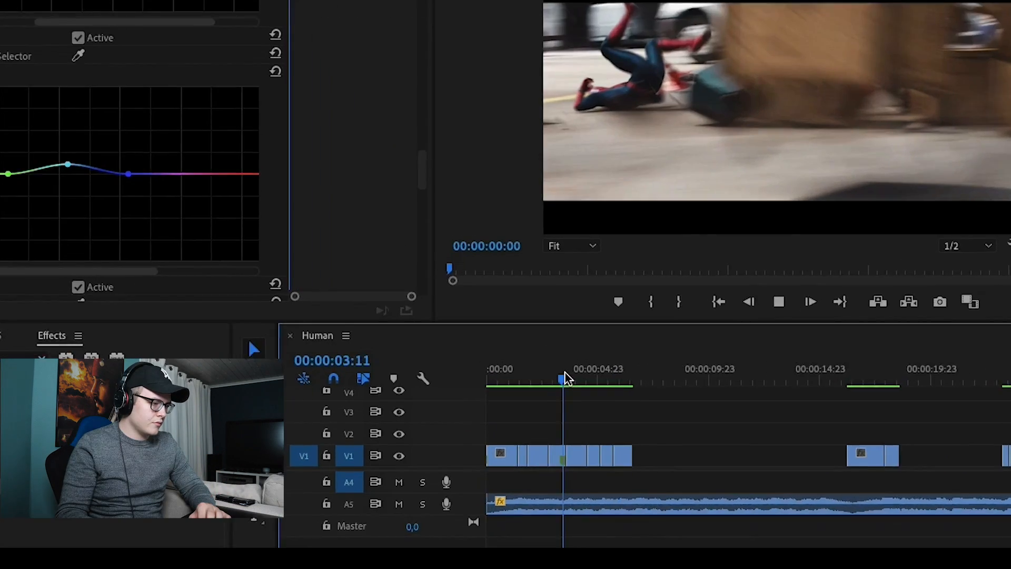
pyautogui.moveTo(564, 377); pyautogui.dragTo(590, 377)
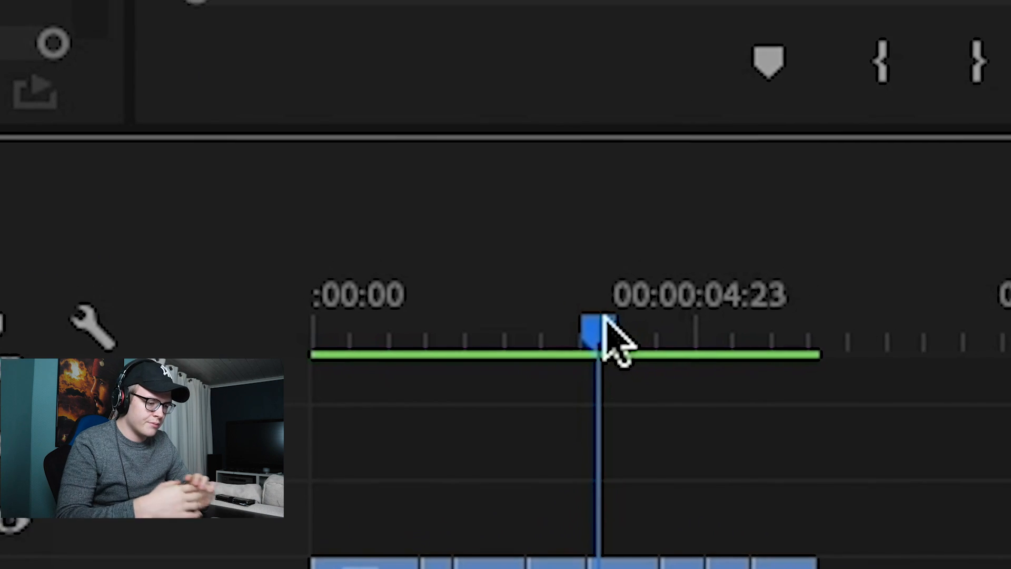
pyautogui.hotkey('ctrl', 's')
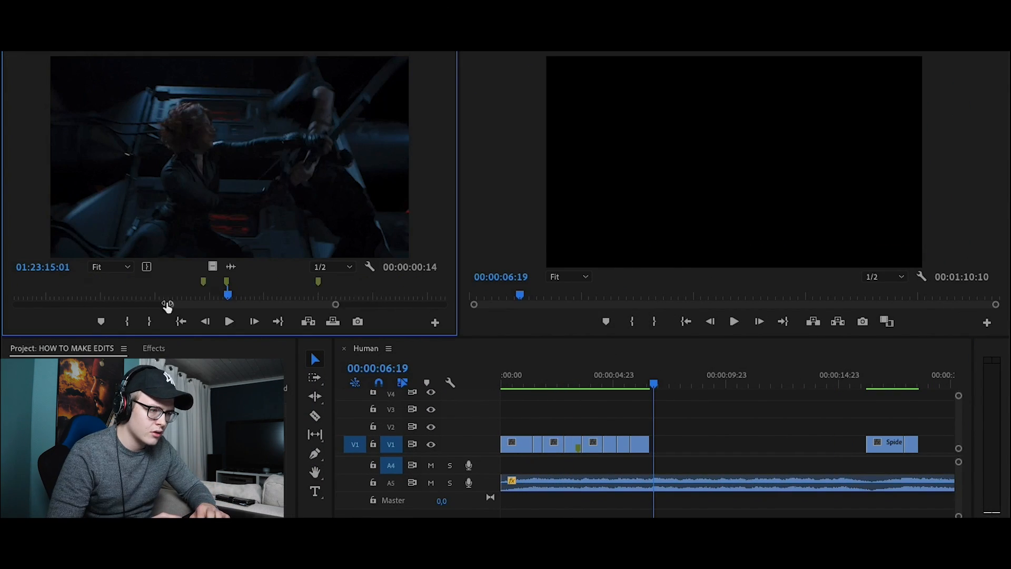
# Mark the Hawkeye shot near 01:23:15 in the Avengers source and place it directly after the Civil War clip.
pyautogui.moveTo(165, 300)
pyautogui.mouseDown()
pyautogui.moveTo(261, 292)
pyautogui.moveTo(179, 294)
pyautogui.mouseUp()
pyautogui.moveTo(243, 305)
pyautogui.mouseDown()
pyautogui.moveTo(139, 307)
pyautogui.moveTo(246, 304)
pyautogui.mouseUp()
pyautogui.press('space')
pyautogui.press('space')
pyautogui.press('Left')
pyautogui.press('Left')
pyautogui.press('Left')
pyautogui.press('Left')
pyautogui.press('Left')
pyautogui.press('Left')
pyautogui.press('Left')
pyautogui.press('Left')
pyautogui.press('i')
pyautogui.press('o')
pyautogui.moveTo(129, 289); pyautogui.dragTo(564, 421)
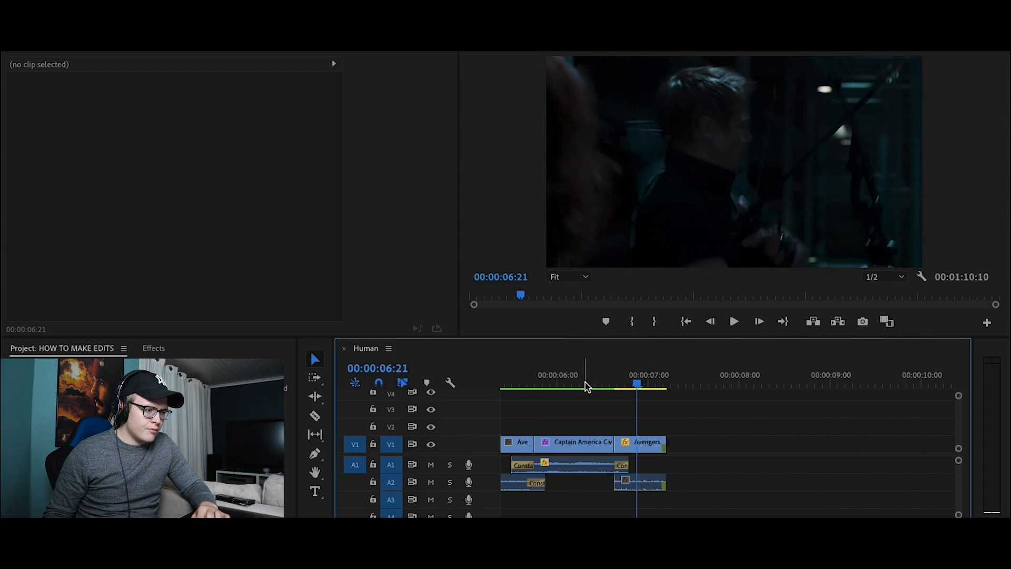
# Play the sequence from 00:00:05:19 through the added Avengers clip to check the cut against the music.
pyautogui.click(539, 383)
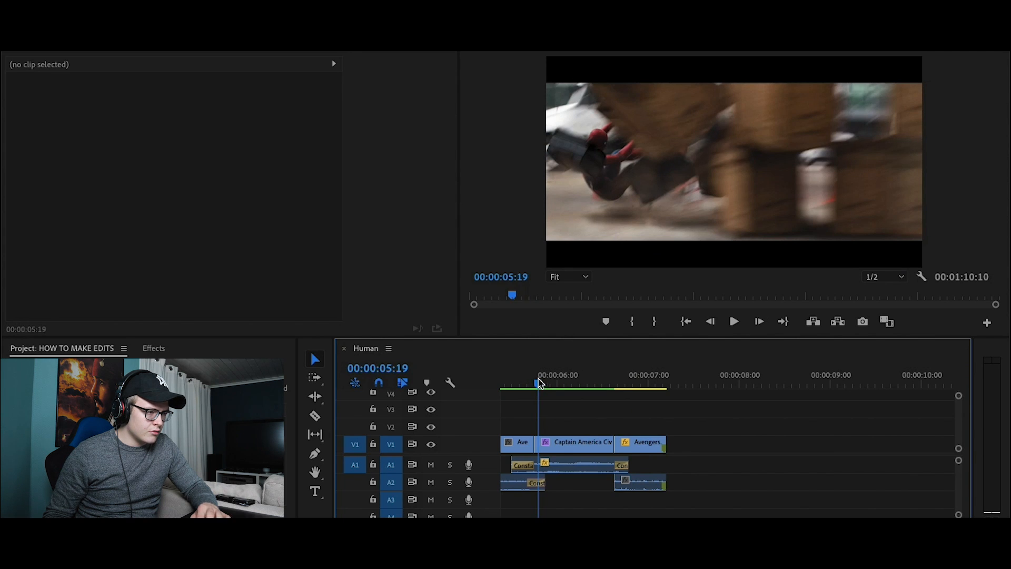
pyautogui.press('space')
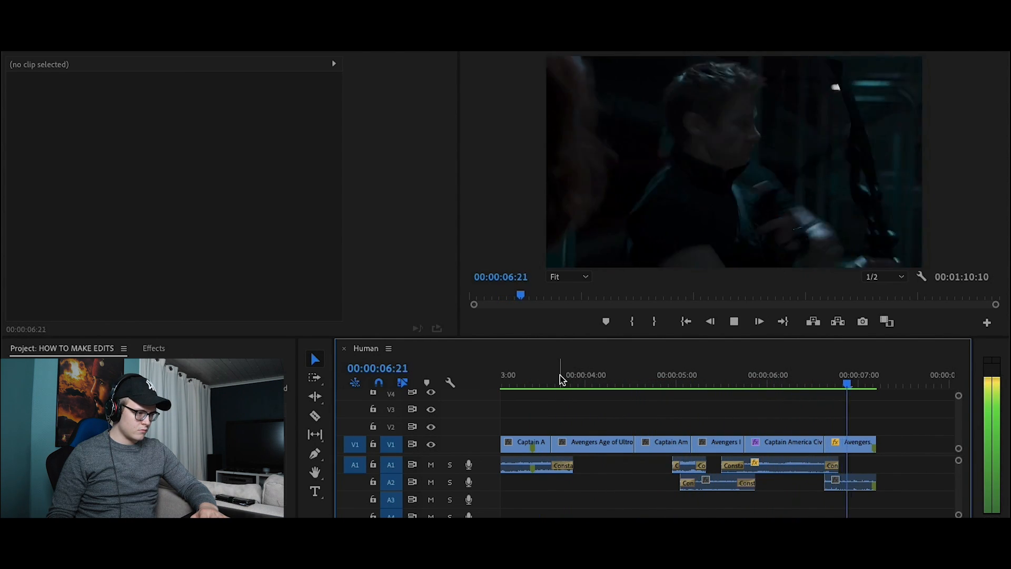
pyautogui.press('space')
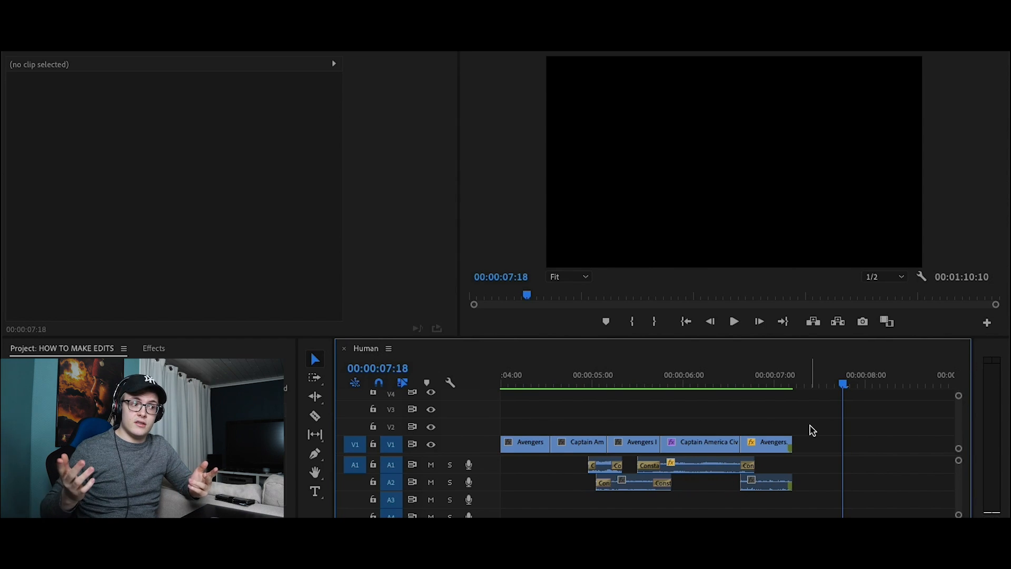
pyautogui.scroll(1, 760, 441)
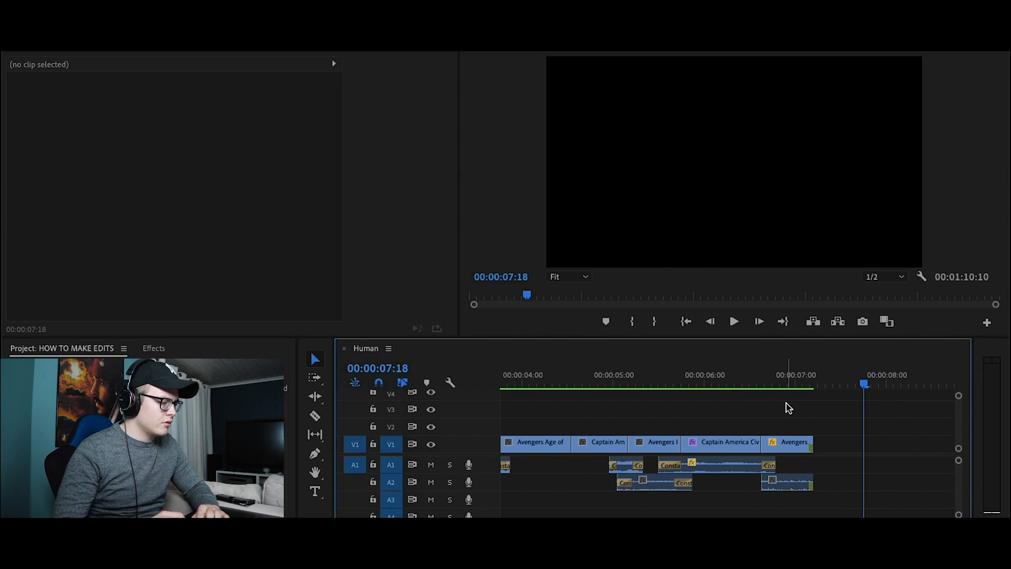
# Find the Crop effect and apply it to the adjustment layer on V5.
pyautogui.click(152, 350)
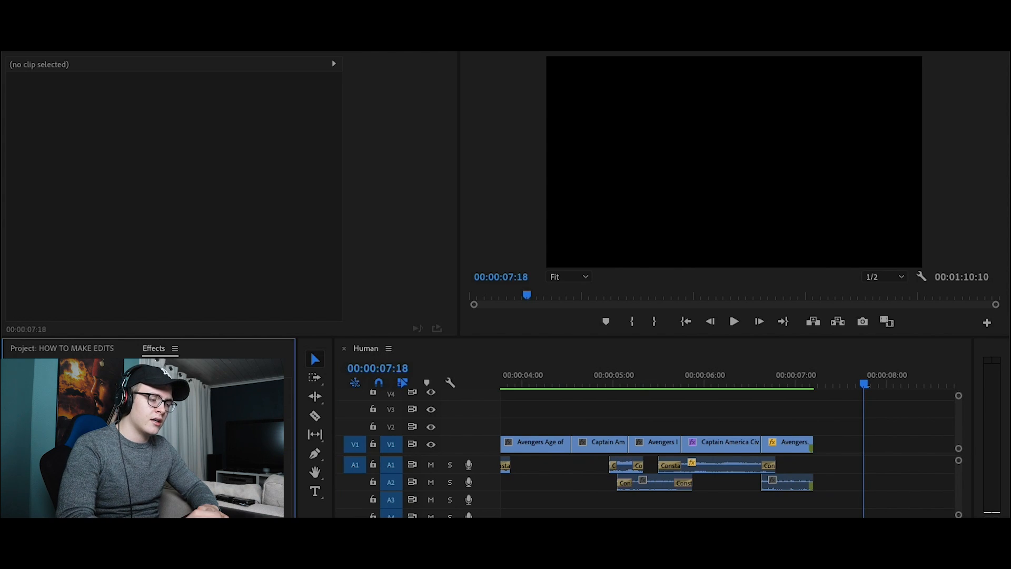
pyautogui.click(77, 369)
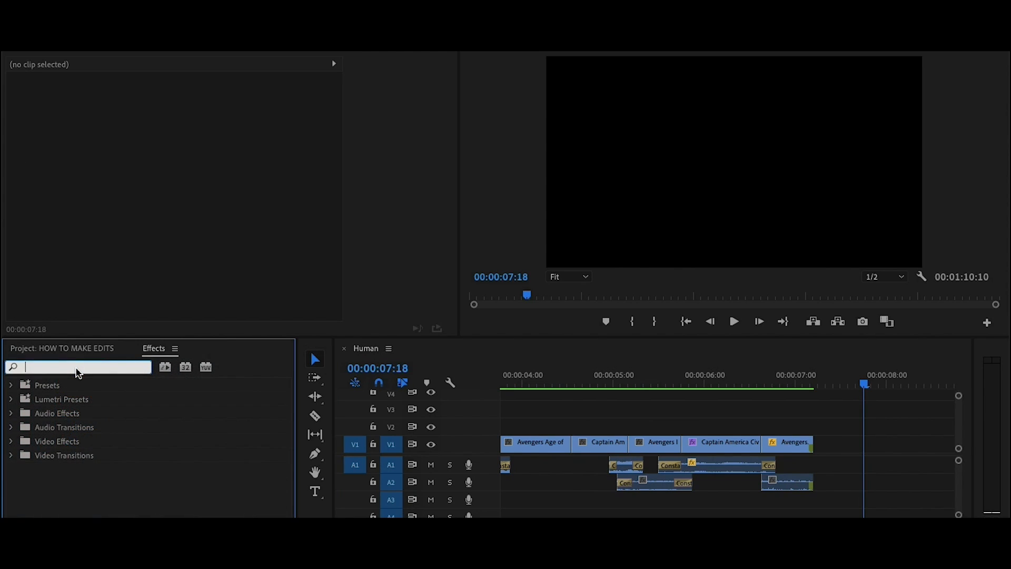
pyautogui.write('crop')
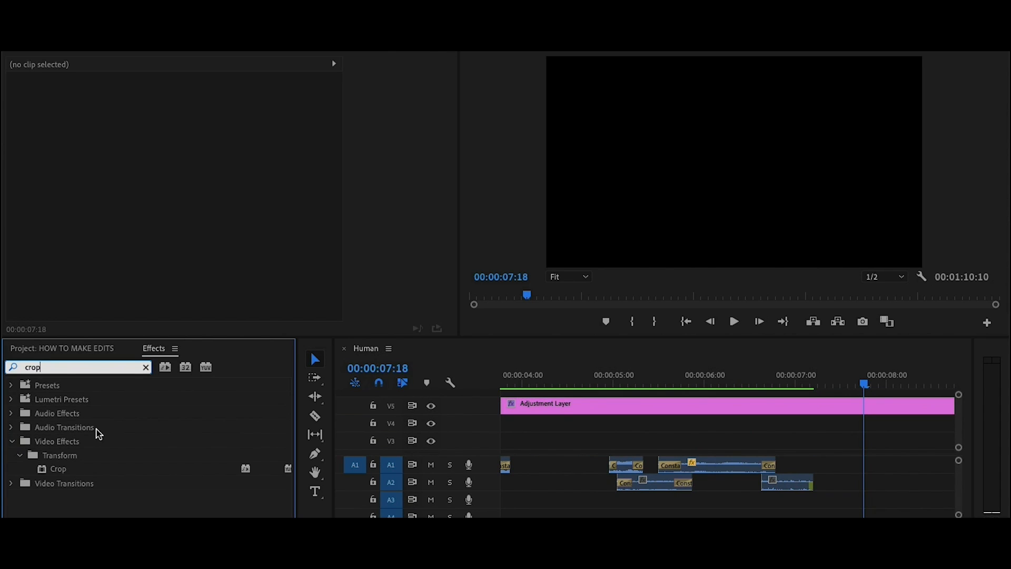
pyautogui.moveTo(67, 470); pyautogui.dragTo(637, 401)
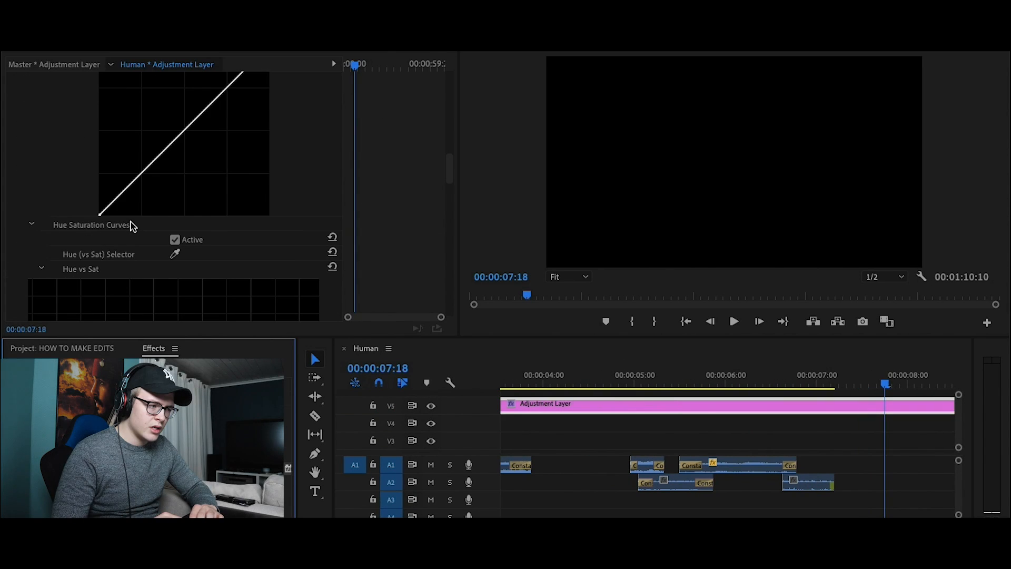
# Set the Crop effect's bottom value on the adjustment layer to 13%.
pyautogui.scroll(-5, 130, 224)
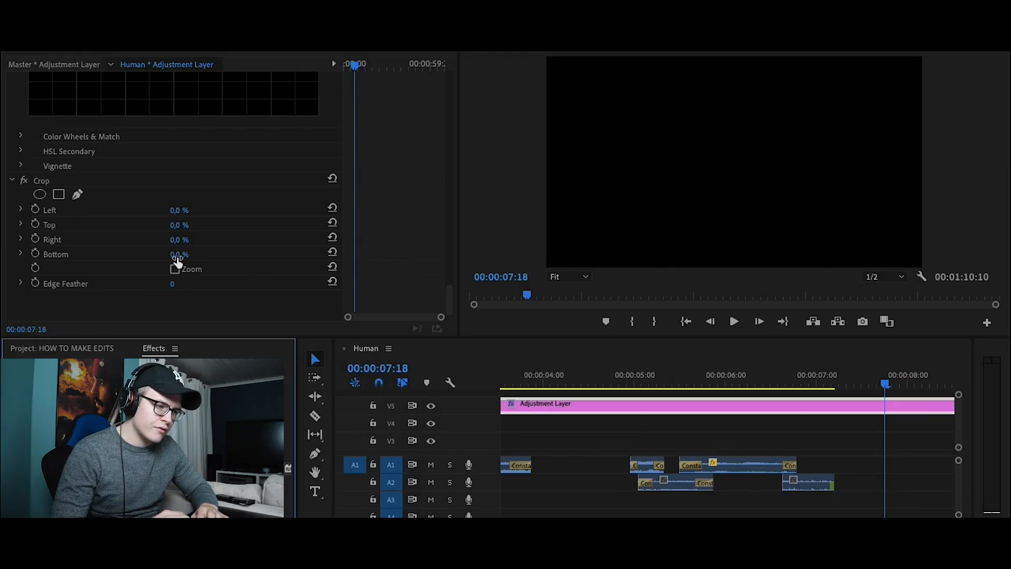
pyautogui.click(177, 257)
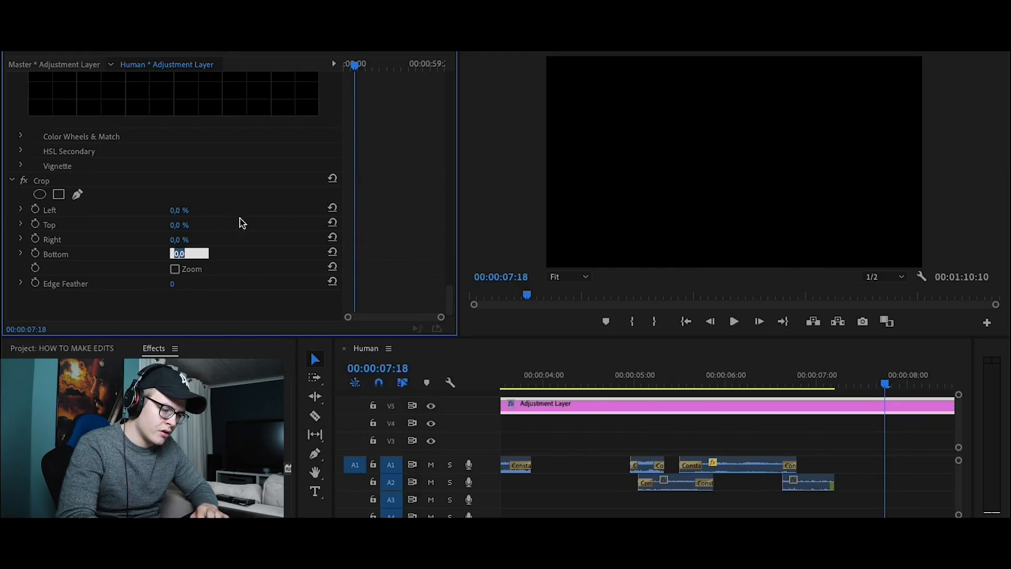
pyautogui.write('1')
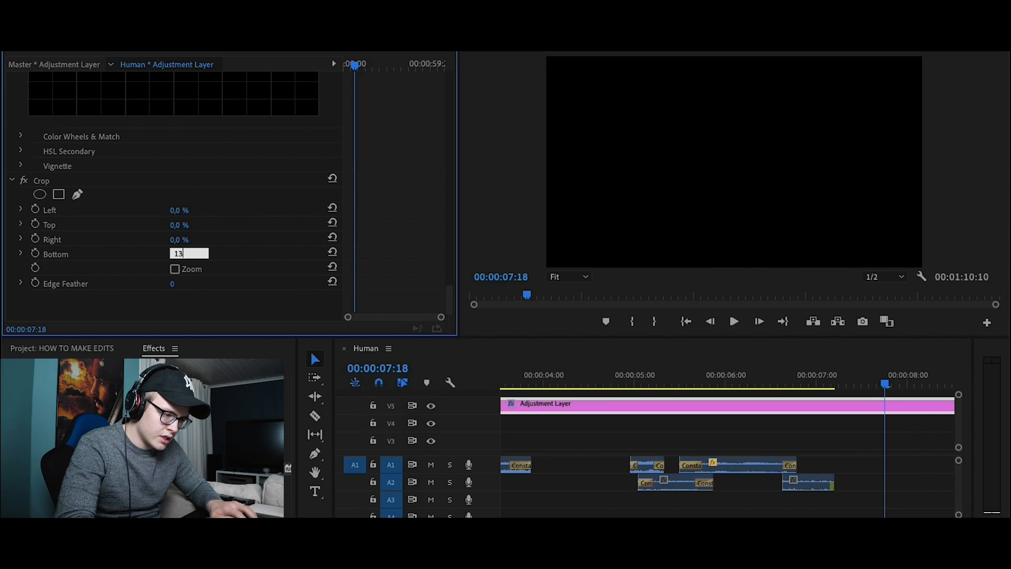
pyautogui.write('3')
pyautogui.press('Return')
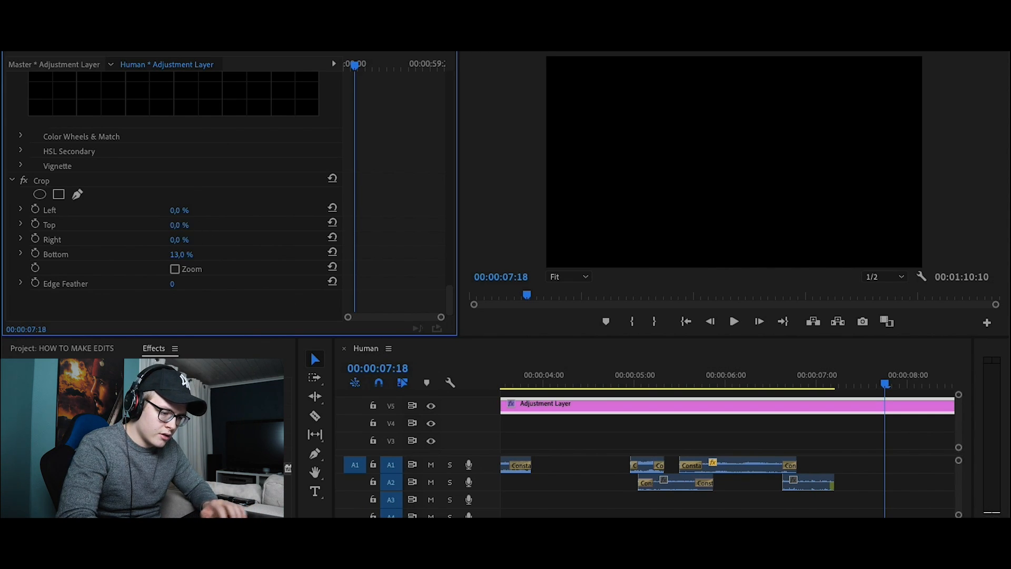
# Set the Crop effect's top value on the adjustment layer to 13%.
pyautogui.click(179, 224)
pyautogui.write('13')
pyautogui.press('Return')
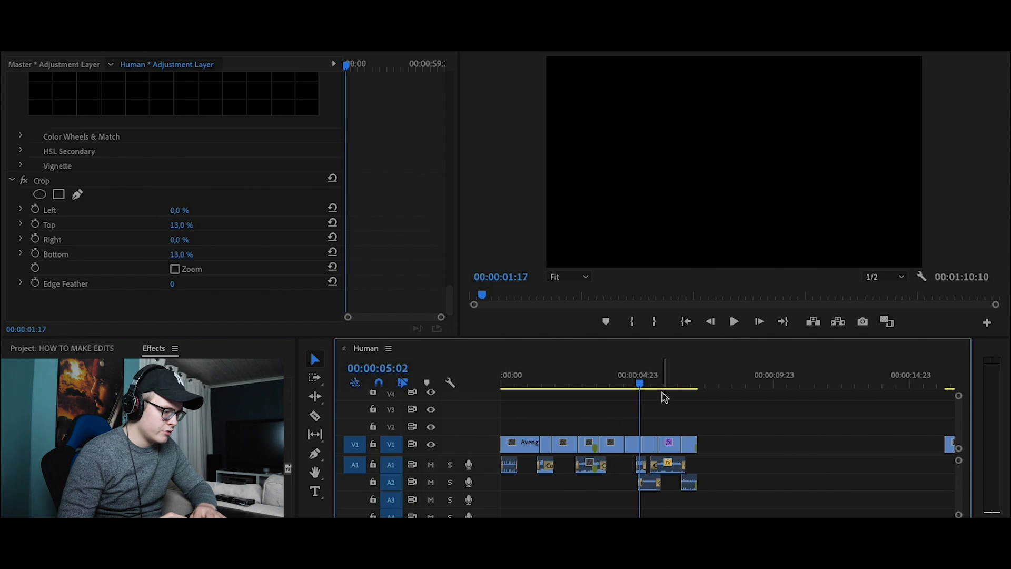
# Play the cropped sequence from about 00:00:05:02 through the end of the Avengers clip to check the framing and cuts.
pyautogui.scroll(1, 557, 378)
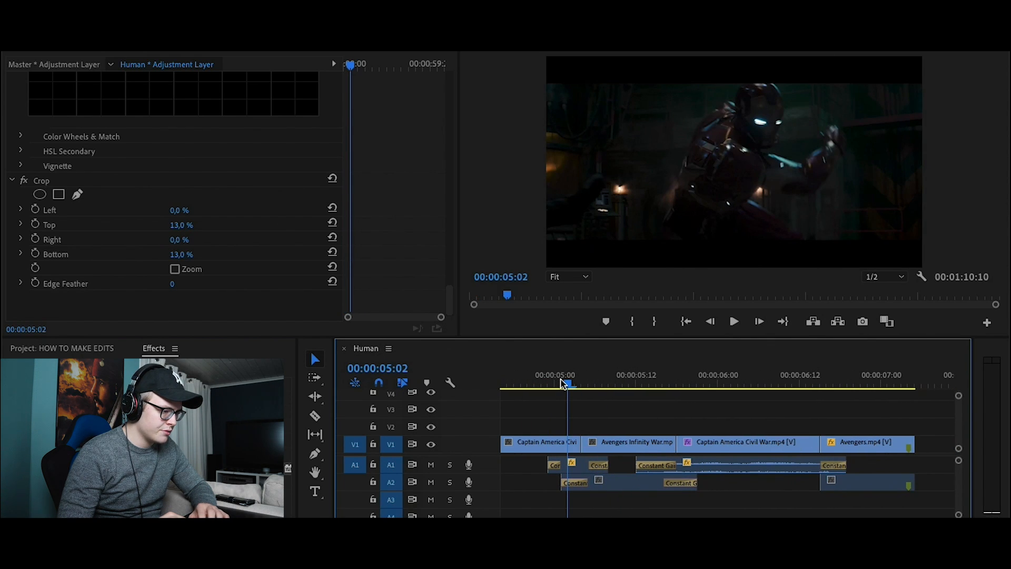
pyautogui.scroll(1, 566, 402)
pyautogui.press('space')
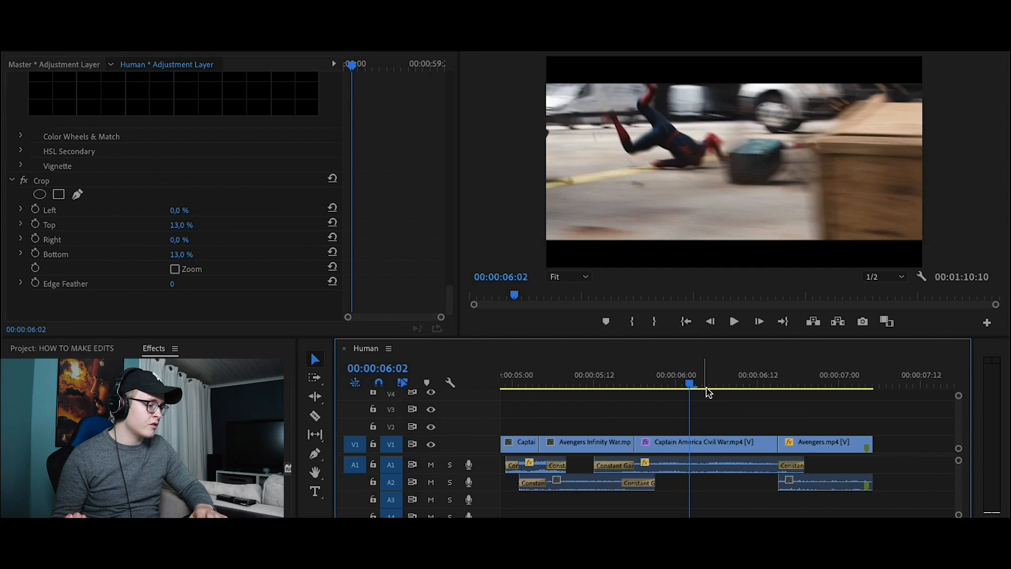
pyautogui.click(787, 385)
pyautogui.press('=')
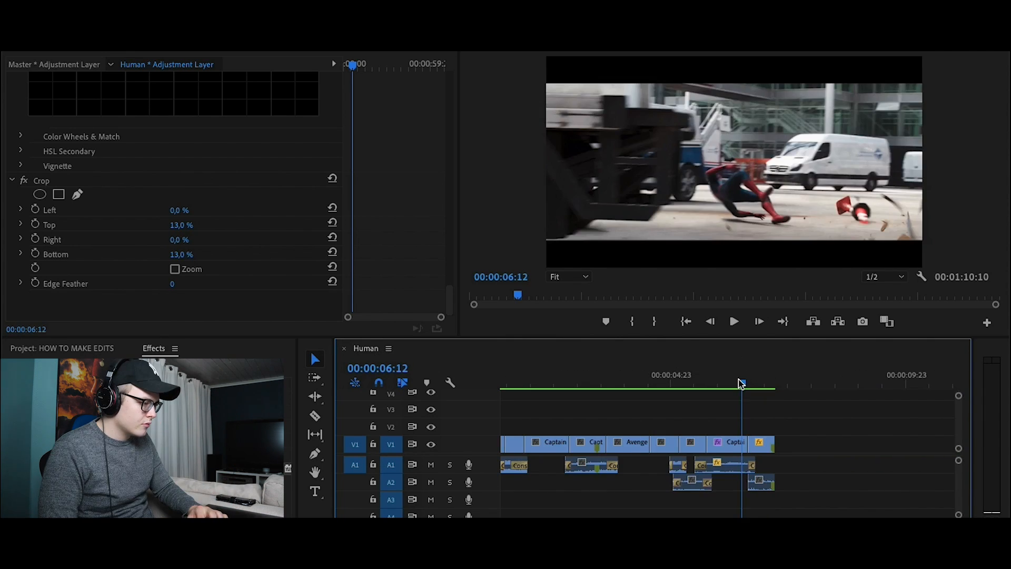
pyautogui.moveTo(742, 382); pyautogui.dragTo(699, 382)
pyautogui.press('space')
pyautogui.scroll(10, 738, 402)
pyautogui.scroll(-4, 739, 402)
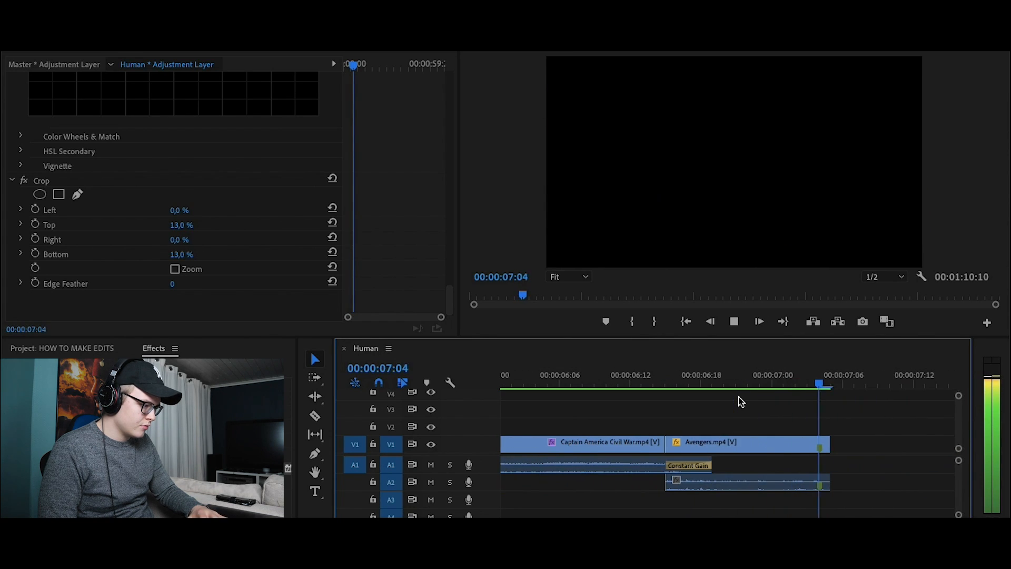
pyautogui.press('space')
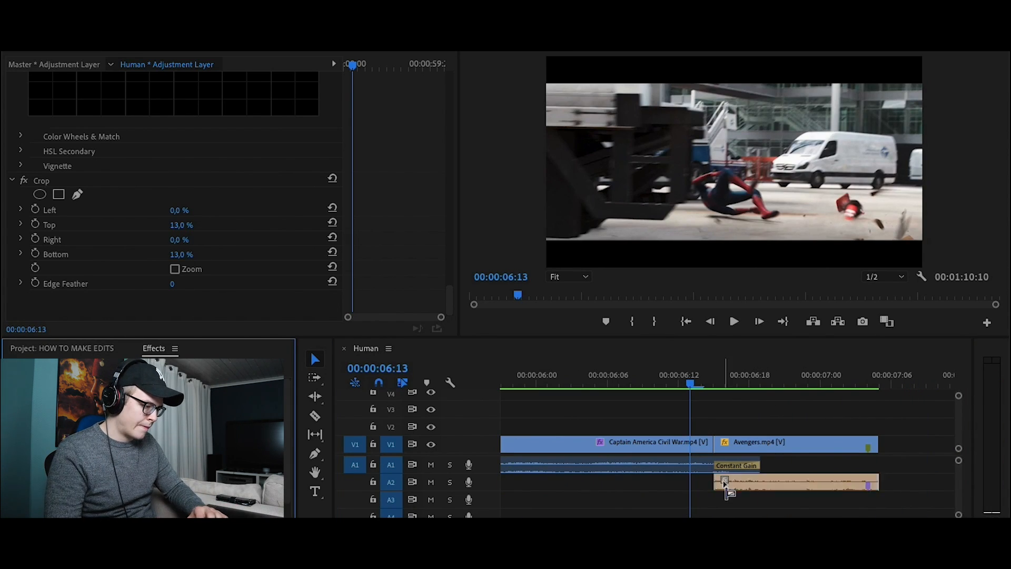
# Add Constant Gain fades to the Avengers clip's audio on A2 and set the clip directly against the Civil War clip.
pyautogui.click(724, 480)
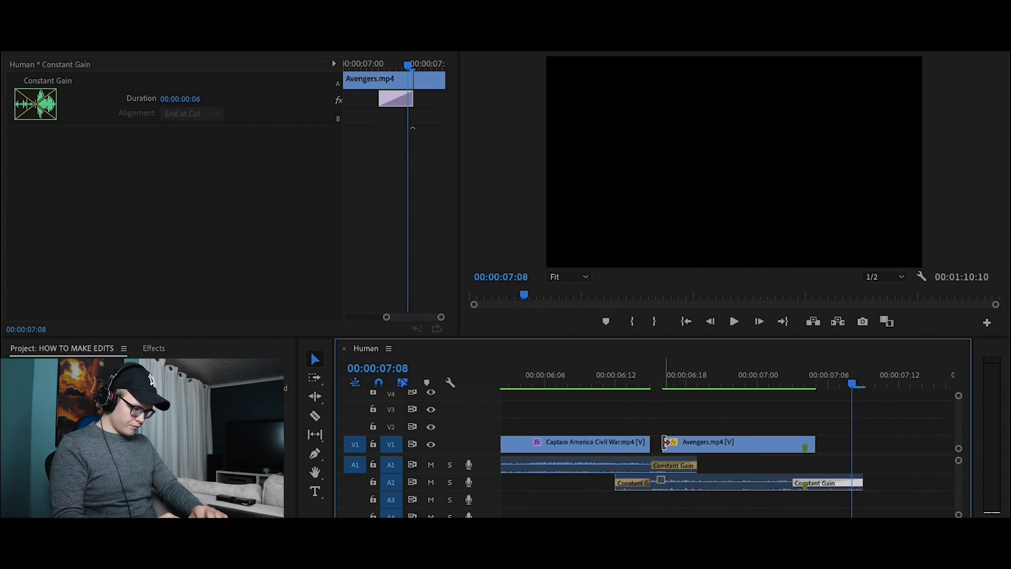
pyautogui.click(722, 443)
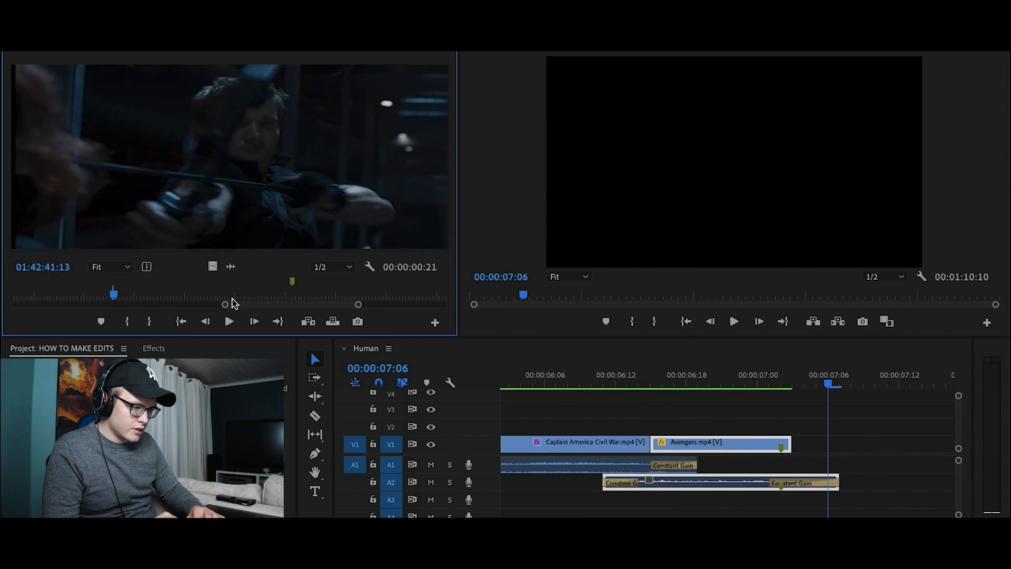
# Mark a seven-frame Hawkeye bow shot from 01:32:16:12 in the Captain America Civil War source and place it after the Avengers clip.
pyautogui.moveTo(113, 294); pyautogui.dragTo(383, 293)
pyautogui.moveTo(605, 383); pyautogui.dragTo(783, 378)
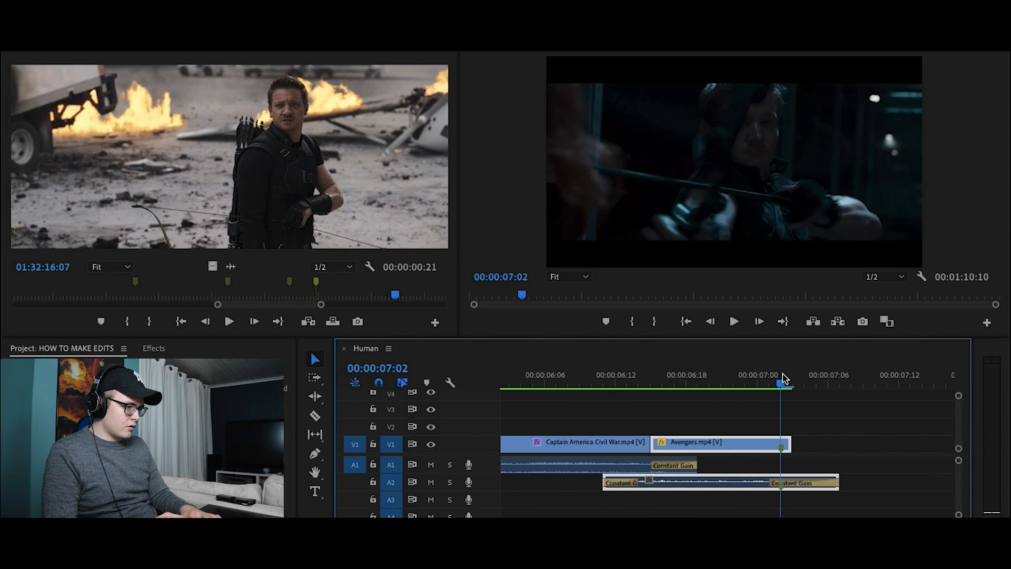
pyautogui.click(209, 181)
pyautogui.moveTo(322, 307)
pyautogui.mouseDown()
pyautogui.moveTo(337, 306)
pyautogui.moveTo(312, 311)
pyautogui.mouseUp()
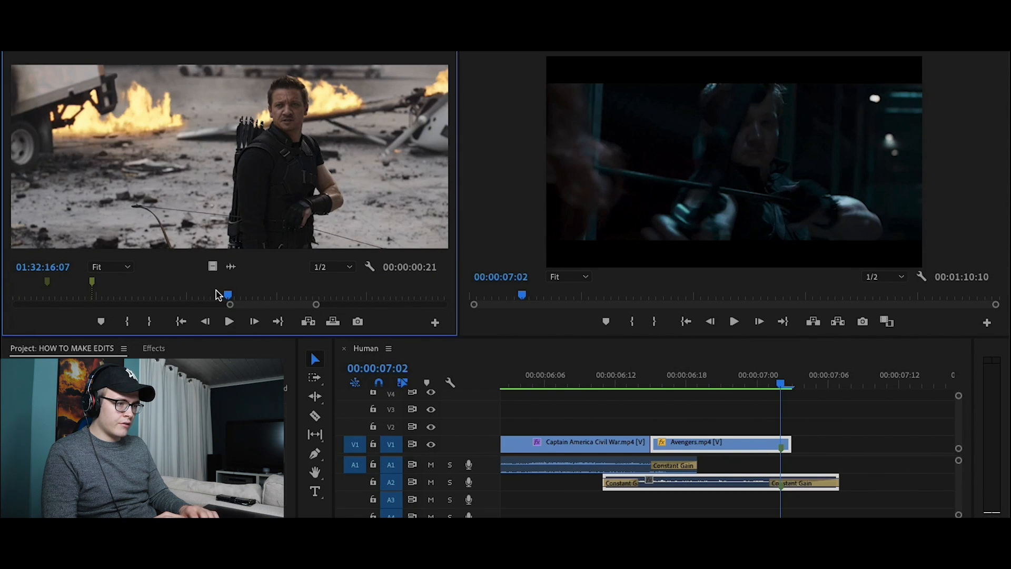
pyautogui.press('Right')
pyautogui.press('Right')
pyautogui.press('Right')
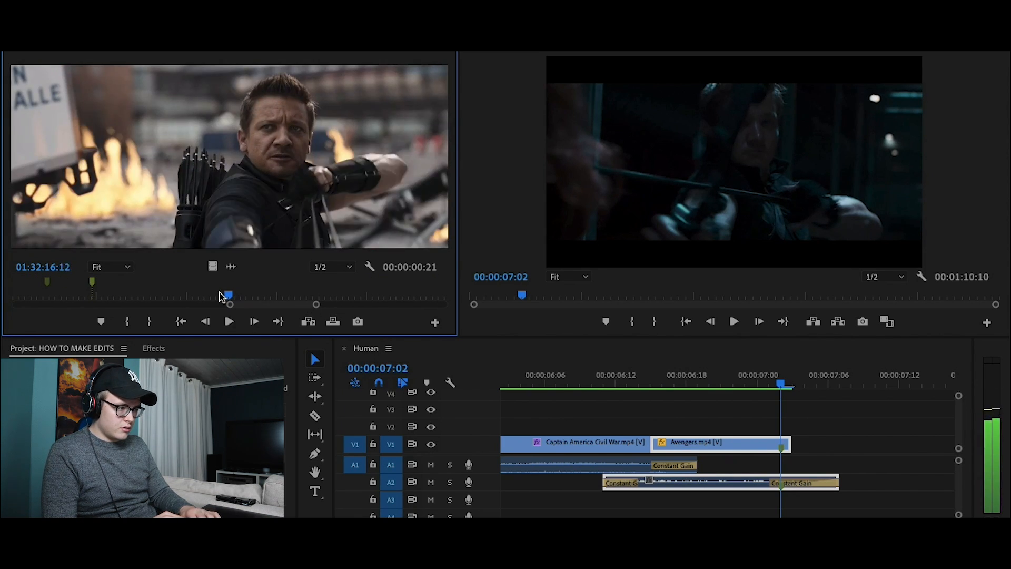
pyautogui.press('i')
pyautogui.press('Right')
pyautogui.press('Right')
pyautogui.press('Right')
pyautogui.press('Right')
pyautogui.press('Right')
pyautogui.press('Right')
pyautogui.press('o')
pyautogui.press('.')
# Play the new Hawkeye cut, extend that clip's audio on A1 and add Constant Gain fades at both ends.
pyautogui.click(540, 380)
pyautogui.press('space')
pyautogui.press('space')
pyautogui.moveTo(646, 464); pyautogui.dragTo(623, 465)
pyautogui.click(153, 348)
pyautogui.moveTo(727, 464); pyautogui.dragTo(645, 464)
pyautogui.moveTo(646, 465); pyautogui.dragTo(716, 464)
# Render the sequence preview through the added Hawkeye clip.
pyautogui.click(550, 381)
pyautogui.click(121, 2)
pyautogui.click(160, 123)
pyautogui.press('Return')
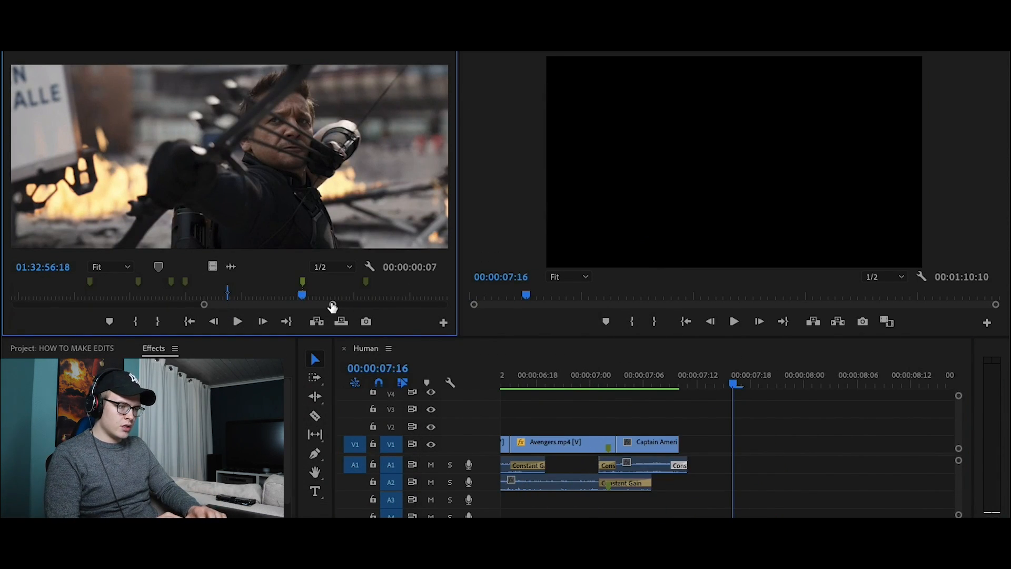
# Mark the 16-frame explosion shot ending at 01:36:57:15 in the Captain America Civil War source and place it after the Hawkeye clip.
pyautogui.moveTo(331, 305)
pyautogui.mouseDown()
pyautogui.moveTo(350, 305)
pyautogui.moveTo(228, 297)
pyautogui.moveTo(389, 296)
pyautogui.mouseUp()
pyautogui.click(172, 283)
pyautogui.moveTo(246, 305); pyautogui.dragTo(230, 305)
pyautogui.click(157, 283)
pyautogui.click(135, 321)
pyautogui.press('Right')
pyautogui.press('Right')
pyautogui.press('Right')
pyautogui.press('Right')
pyautogui.press('Right')
pyautogui.press('Right')
pyautogui.press('Right')
pyautogui.press('Right')
pyautogui.press('Right')
pyautogui.press('Right')
pyautogui.press('Right')
pyautogui.press('Right')
pyautogui.press('Right')
pyautogui.press('Right')
pyautogui.press('Right')
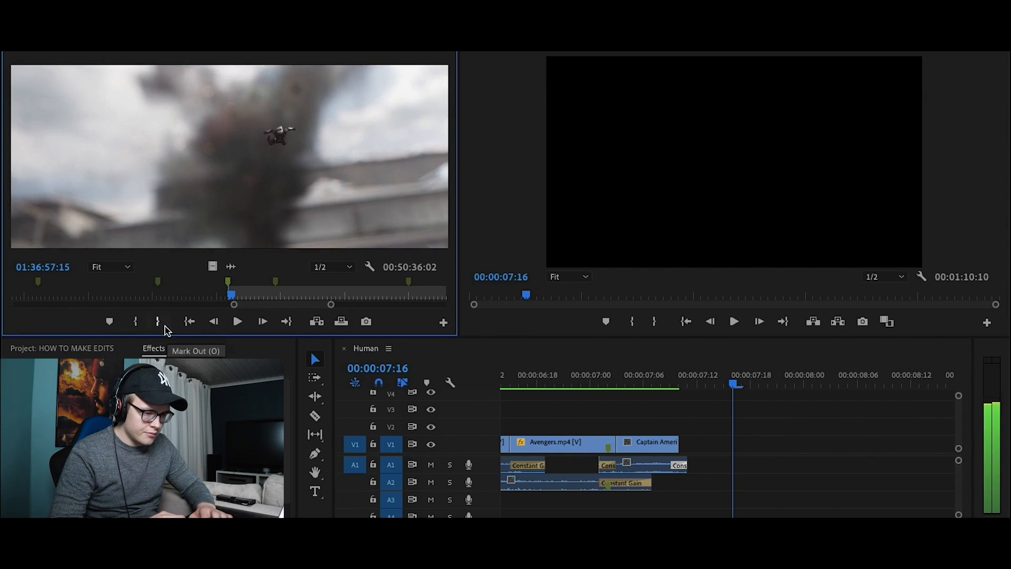
pyautogui.click(158, 322)
pyautogui.moveTo(211, 195); pyautogui.dragTo(662, 482)
# Add Constant Gain fades to the explosion clip's audio on A2 and render the sequence preview.
pyautogui.click(155, 349)
pyautogui.moveTo(79, 421); pyautogui.dragTo(816, 482)
pyautogui.press('Return')
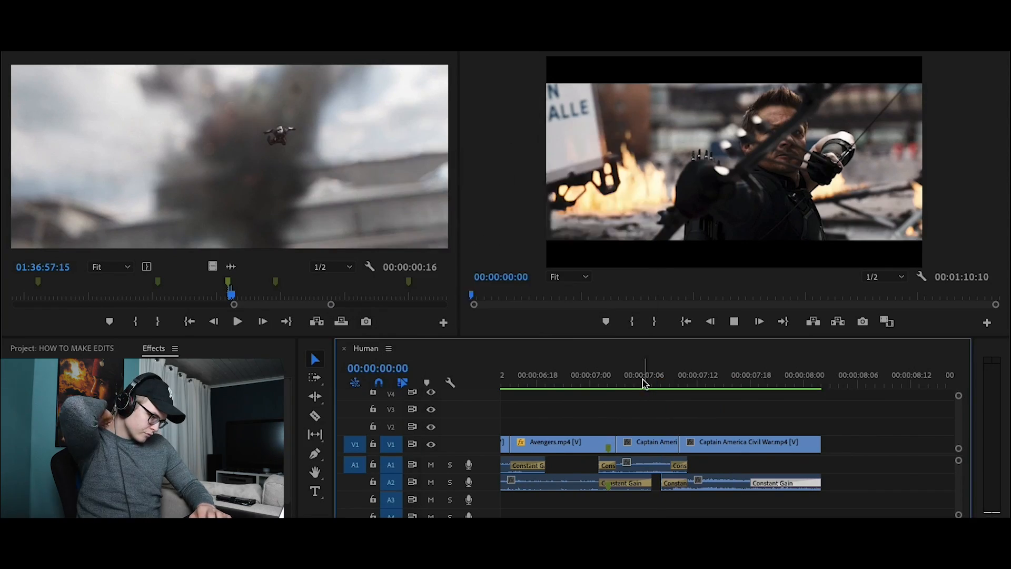
# Extend the start of the Spider-Man Far From Home clip back to the end of the Civil War clip and play the cut.
pyautogui.press('-')
pyautogui.press('-')
pyautogui.press('-')
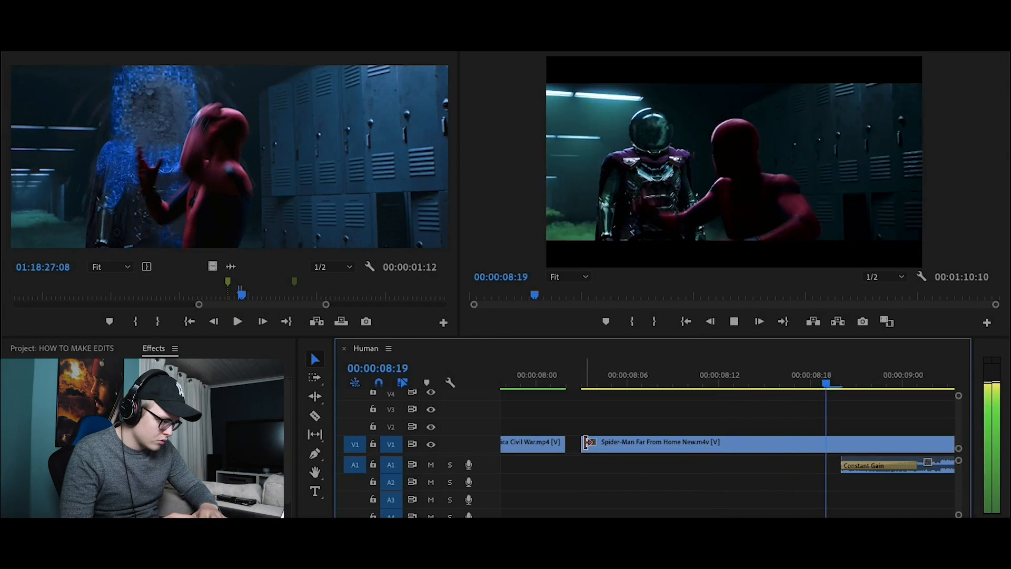
pyautogui.press('space')
pyautogui.press('-')
pyautogui.press('-')
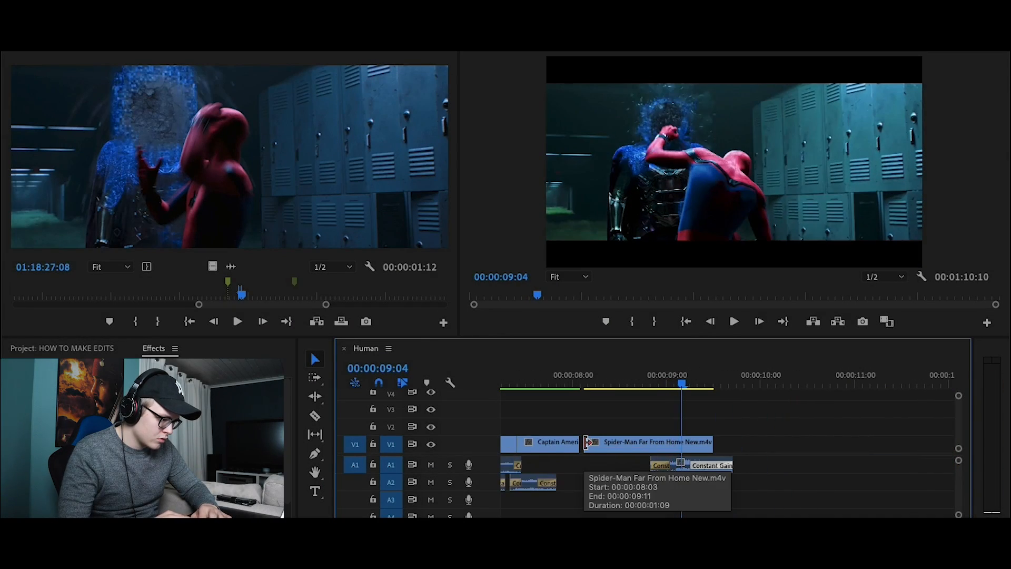
pyautogui.moveTo(590, 444)
pyautogui.mouseDown()
pyautogui.moveTo(602, 443)
pyautogui.moveTo(569, 444)
pyautogui.moveTo(597, 446)
pyautogui.moveTo(579, 446)
pyautogui.mouseUp()
pyautogui.click(555, 371)
pyautogui.press('space')
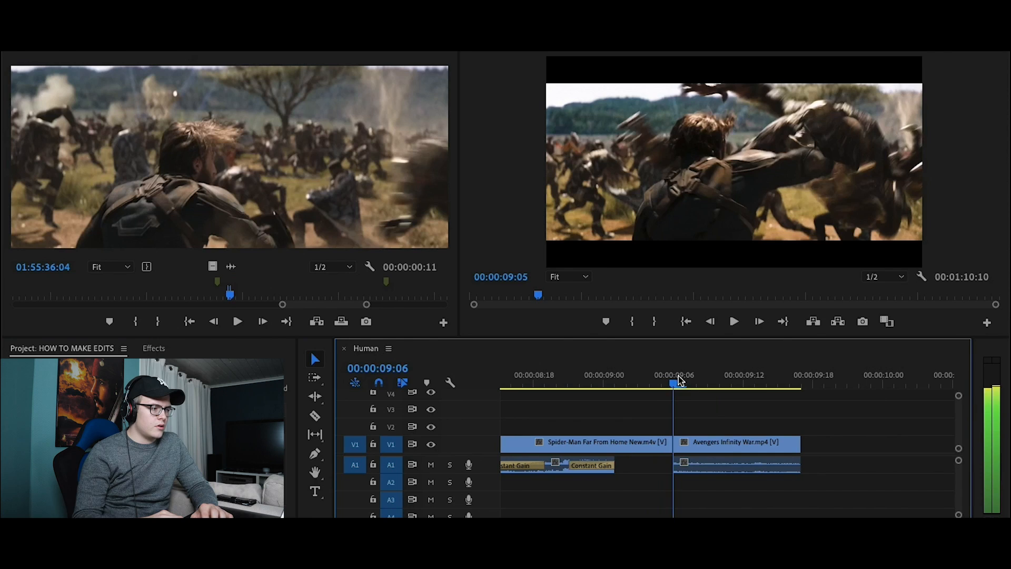
# Find the Horizontal Flip effect, apply it to the Avengers Infinity War clip on V1 and check the mirrored shot at the cut.
pyautogui.moveTo(677, 376)
pyautogui.mouseDown()
pyautogui.moveTo(688, 379)
pyautogui.moveTo(638, 379)
pyautogui.moveTo(685, 384)
pyautogui.mouseUp()
pyautogui.click(158, 349)
pyautogui.press('r')
pyautogui.press('z')
pyautogui.press('n')
pyautogui.press('t')
pyautogui.press('a')
pyautogui.moveTo(79, 467); pyautogui.dragTo(706, 445)
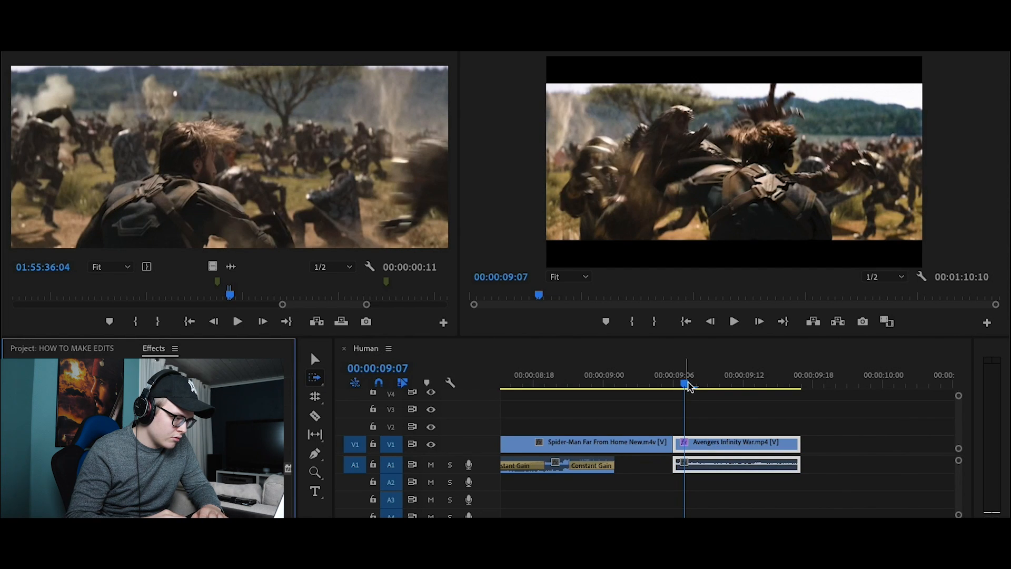
pyautogui.moveTo(688, 387); pyautogui.dragTo(625, 380)
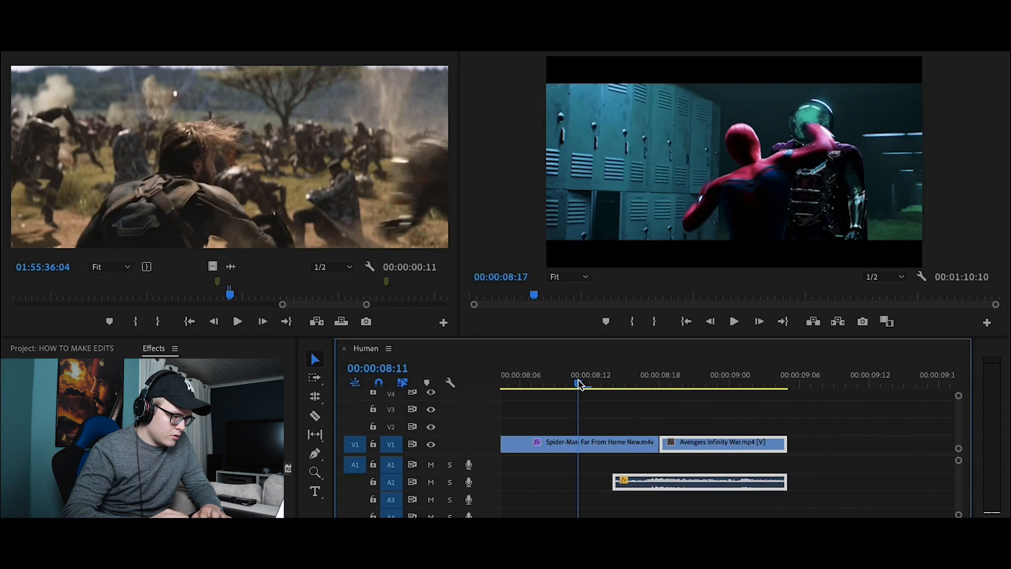
# Adjust the start of the Avengers Infinity War clip at 00:00:08:18 and play the cut from 00:00:08:08.
pyautogui.press('space')
pyautogui.moveTo(612, 384); pyautogui.dragTo(659, 380)
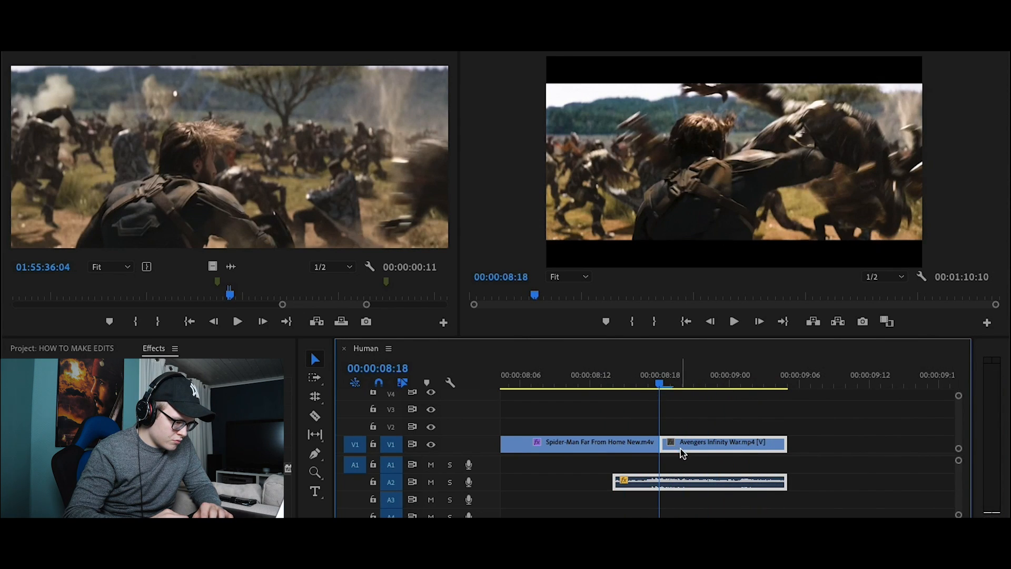
pyautogui.moveTo(679, 447); pyautogui.dragTo(657, 432)
pyautogui.moveTo(658, 380); pyautogui.dragTo(544, 381)
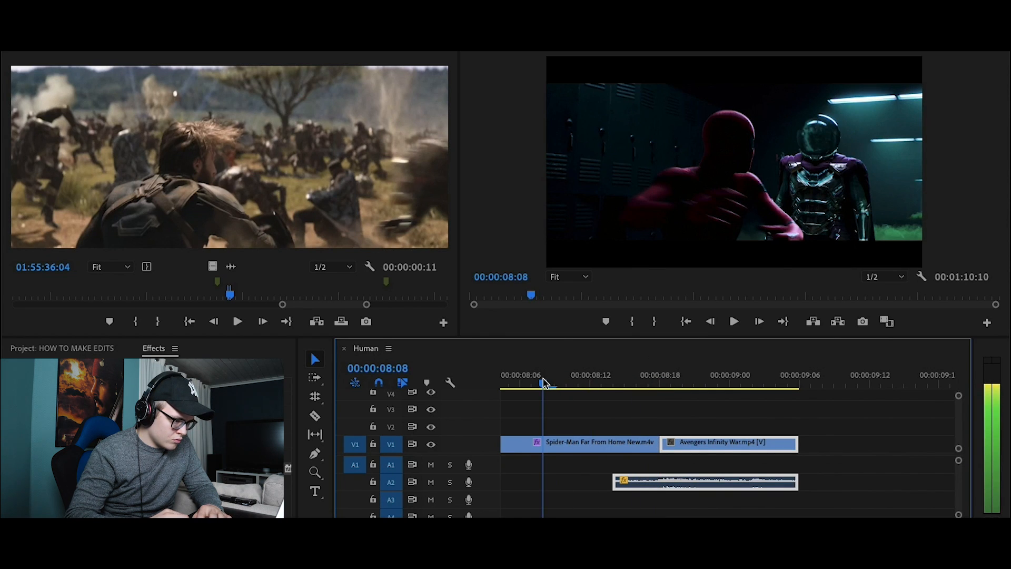
pyautogui.press('-')
pyautogui.press('space')
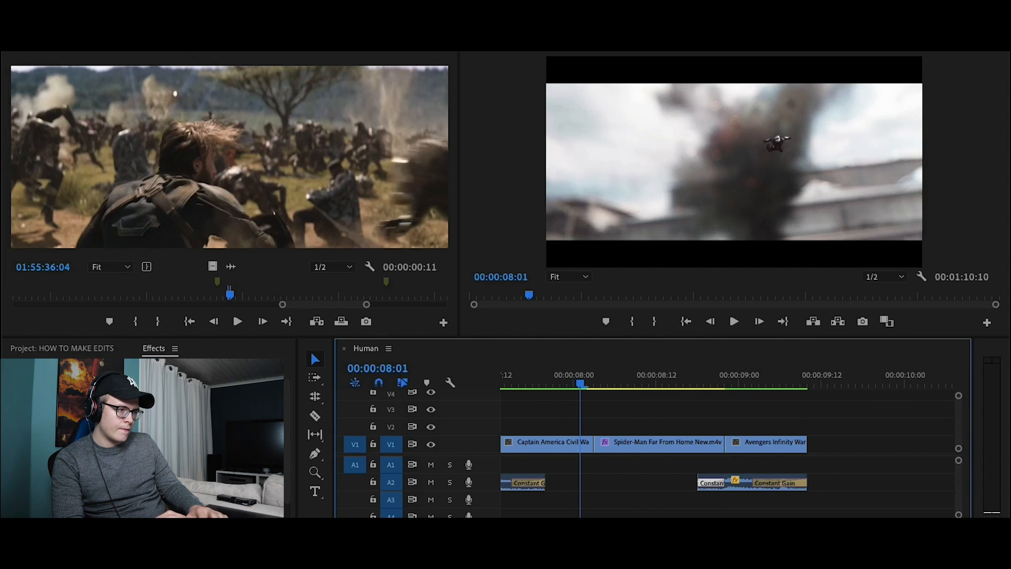
# Render the sequence preview and shorten the Avengers Infinity War clip's video to end near 00:00:09:13.
pyautogui.click(216, 51)
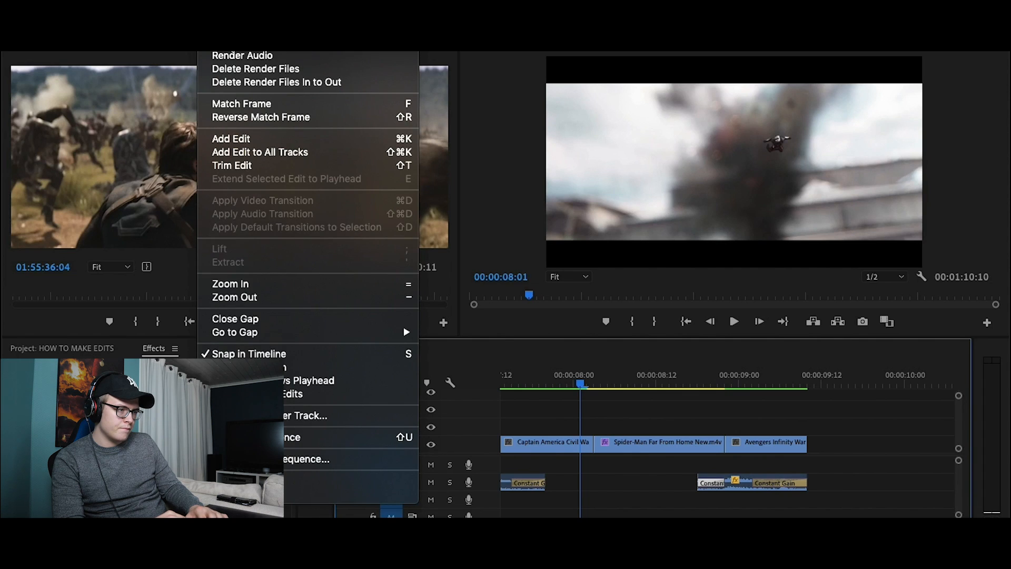
pyautogui.click(242, 29)
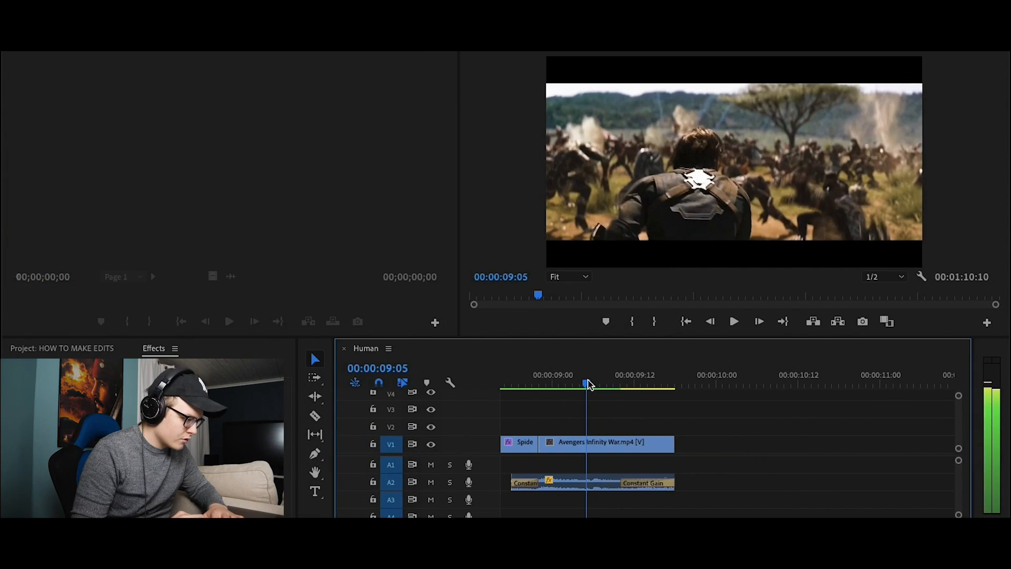
pyautogui.moveTo(583, 385); pyautogui.dragTo(642, 392)
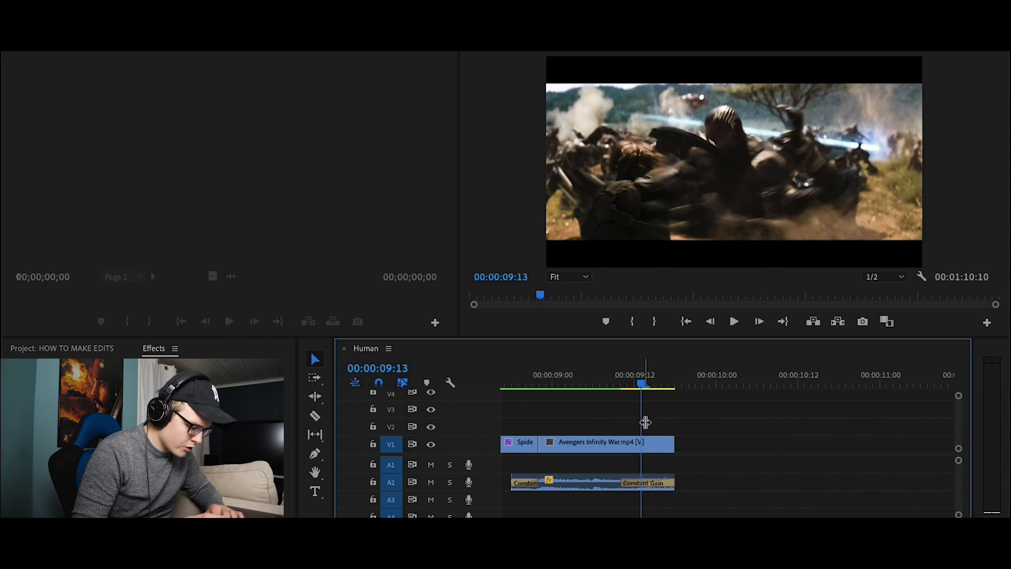
pyautogui.moveTo(673, 443); pyautogui.dragTo(642, 444)
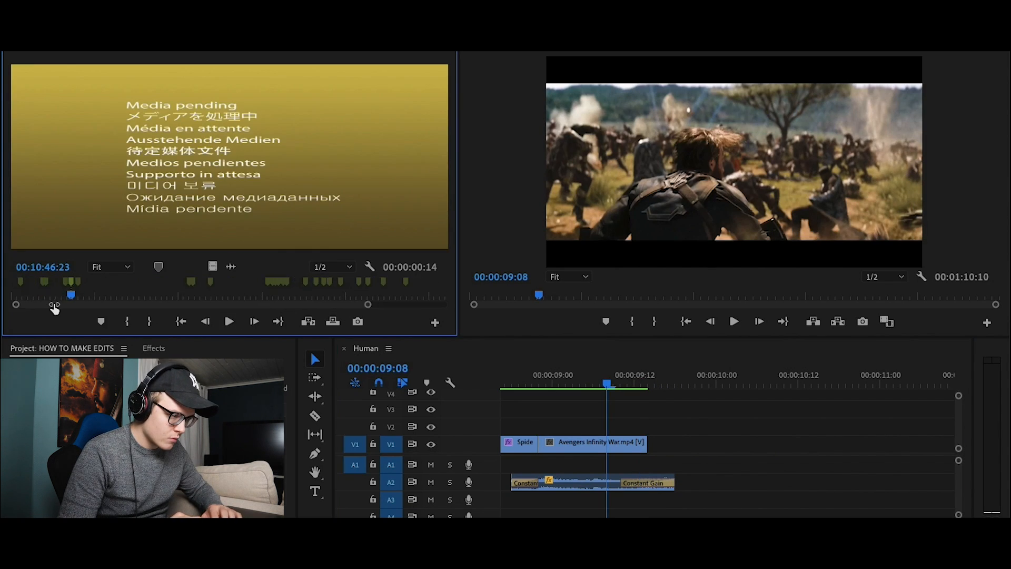
# Search the Avengers Age of Ultron source for the Hawkeye forest fall around 00:05:09:05.
pyautogui.click(100, 296)
pyautogui.moveTo(100, 296); pyautogui.dragTo(57, 296)
pyautogui.click(203, 296)
pyautogui.scroll(-20, 136, 300)
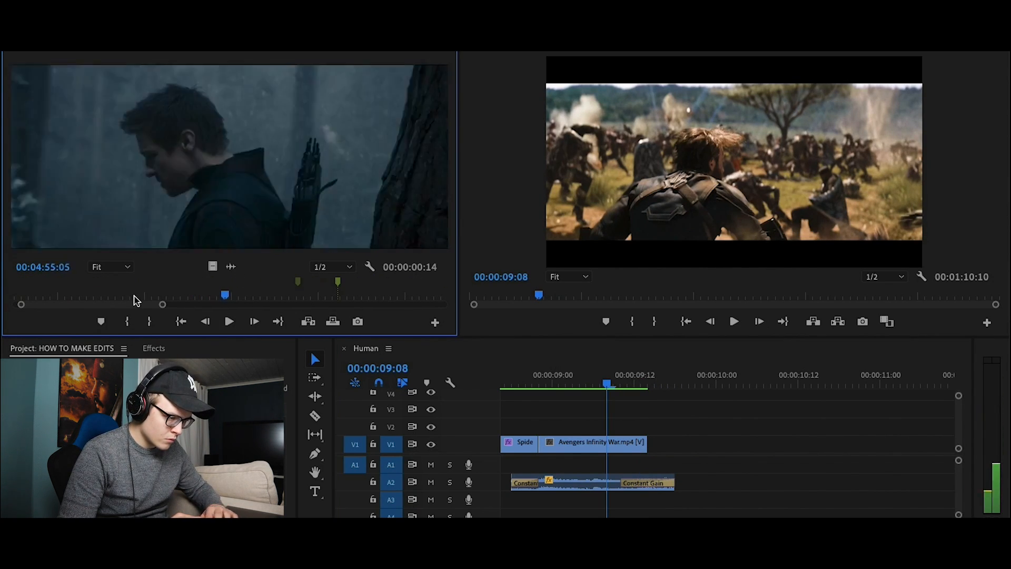
pyautogui.scroll(3, 137, 301)
pyautogui.scroll(-3, 137, 300)
pyautogui.scroll(-12, 137, 300)
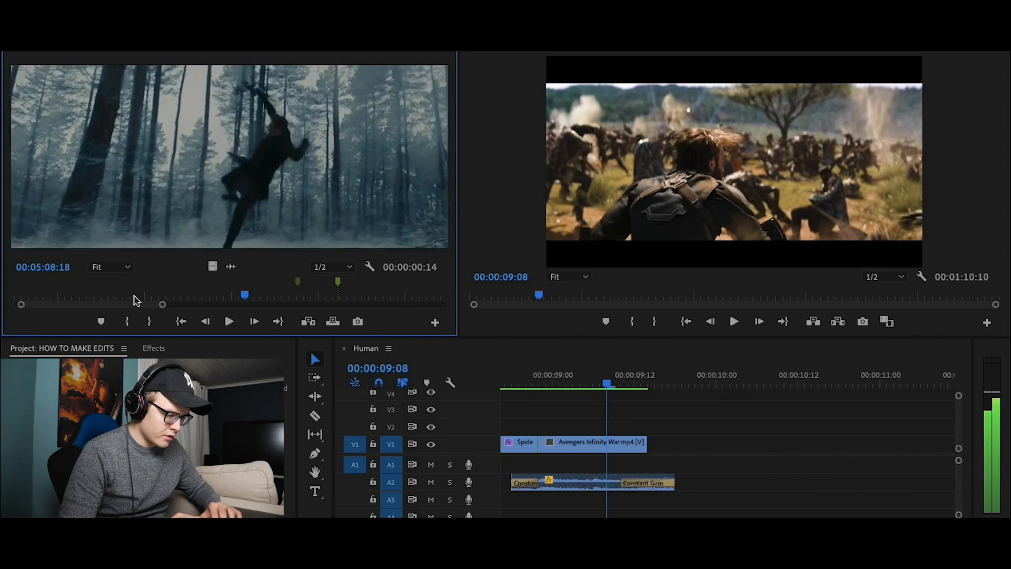
pyautogui.scroll(4, 136, 301)
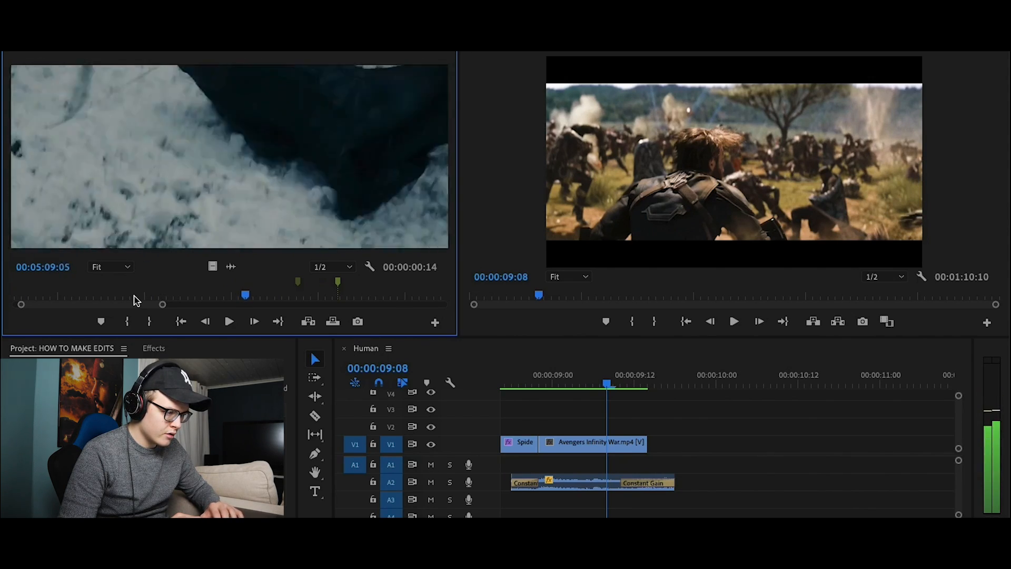
pyautogui.press('space')
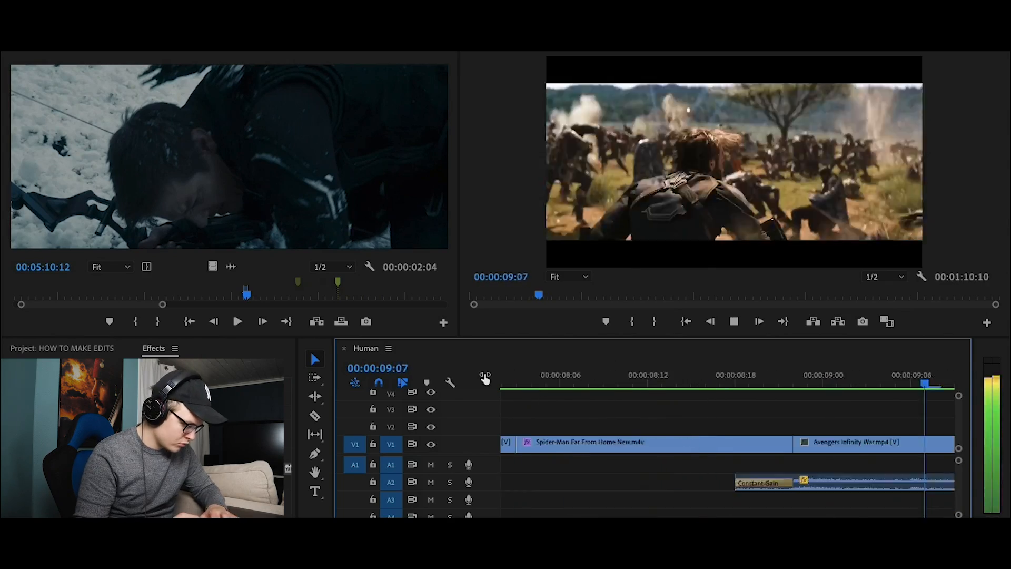
# Play the cut from the Spider-Man Far From Home clip into the Avengers Infinity War clip and render the sequence preview.
pyautogui.click(544, 384)
pyautogui.press('space')
pyautogui.click(580, 384)
pyautogui.press('space')
pyautogui.press('Return')
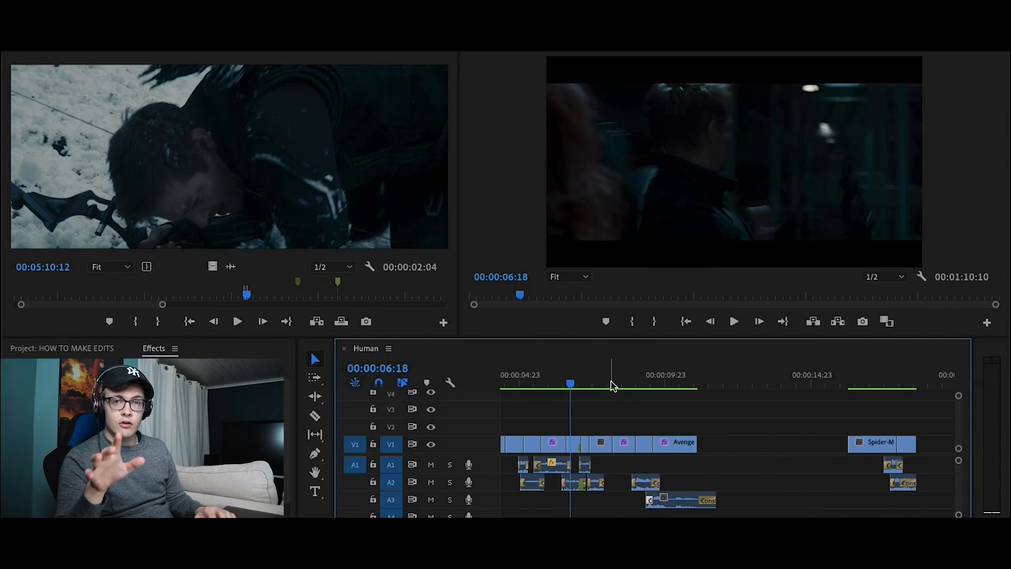
# Play the sequence from the Hawkeye and explosion shots through the Avengers Age of Ultron clip to check the cuts against the music.
pyautogui.click(602, 384)
pyautogui.press('space')
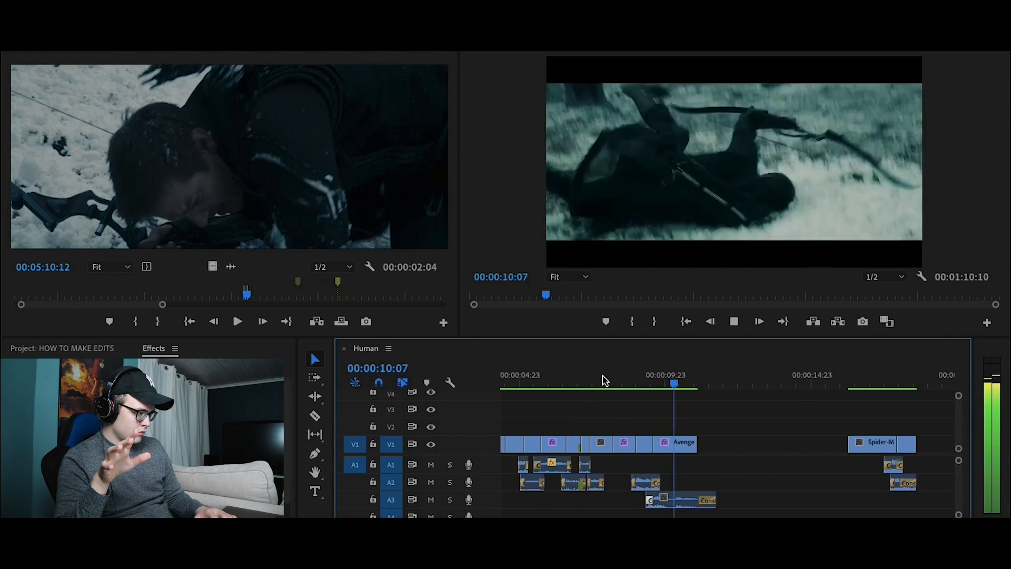
pyautogui.press('space')
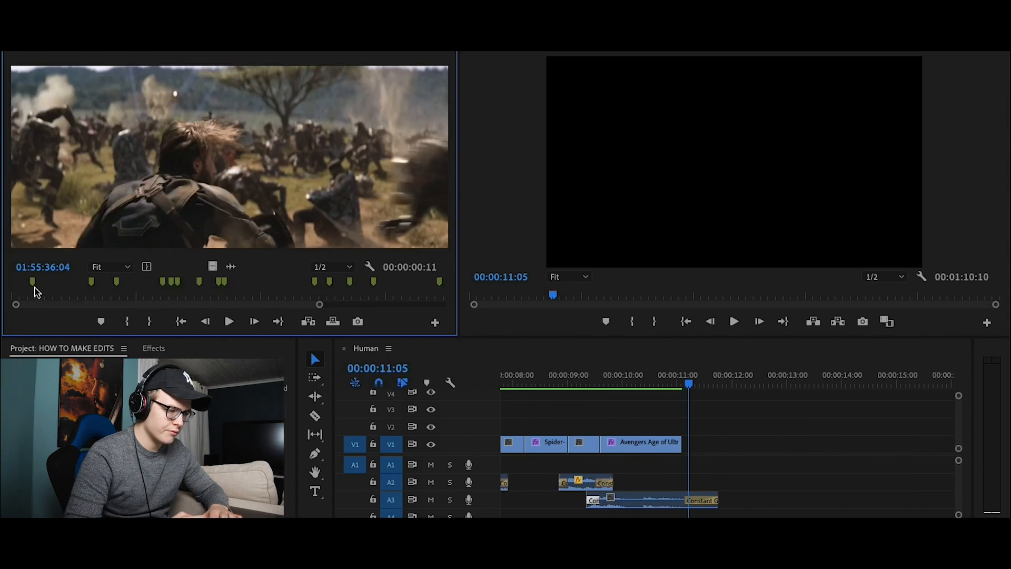
# Find the portal shot near 00:24:39:23 in the Avengers Infinity War source, place it after the Age of Ultron clip and check the cut.
pyautogui.moveTo(34, 286); pyautogui.dragTo(214, 297)
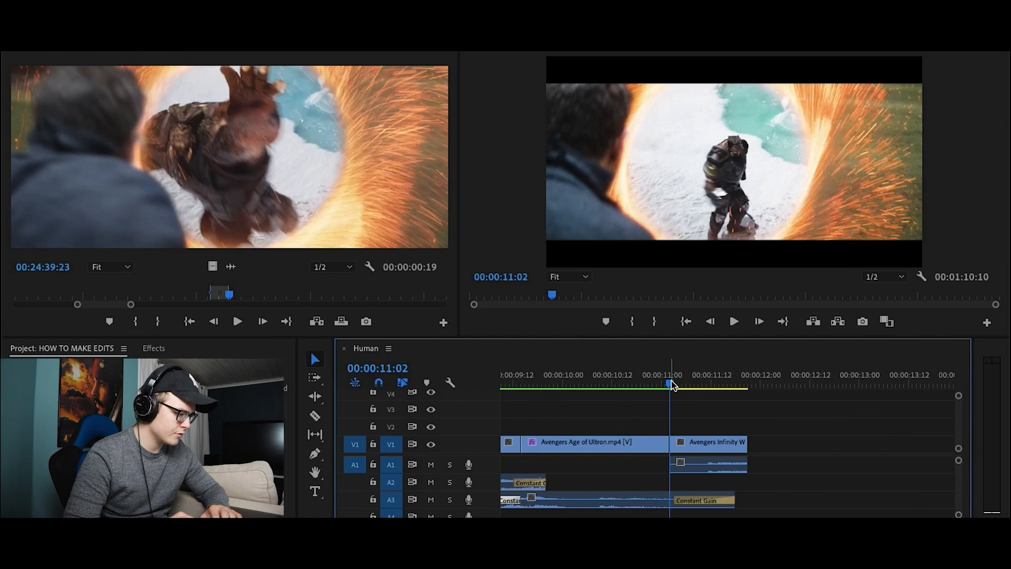
pyautogui.moveTo(672, 386); pyautogui.dragTo(654, 386)
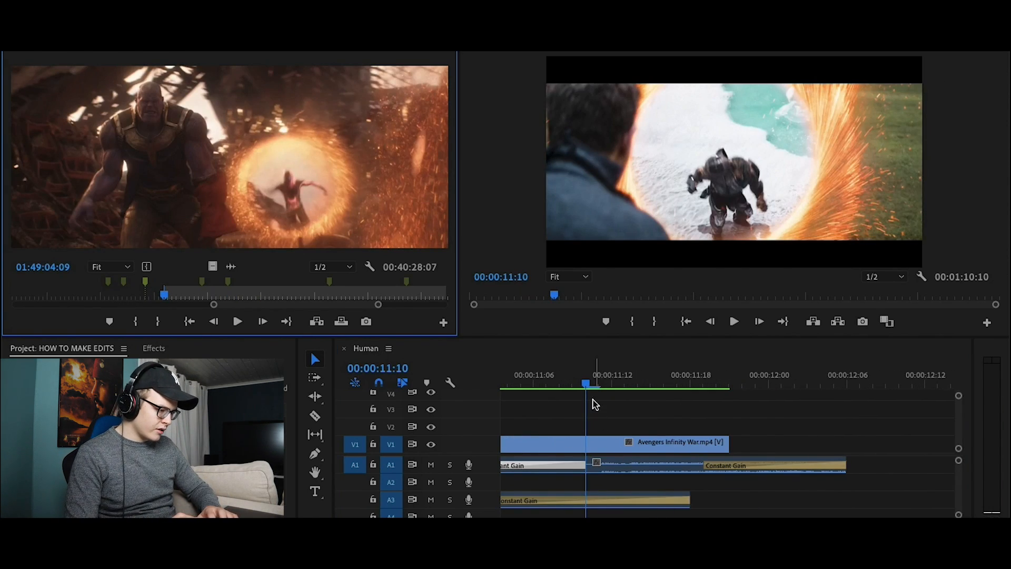
# Play the sequence from 00:00:09:19 through the Age of Ultron clip and the Infinity War portal shots to check the cuts.
pyautogui.press('space')
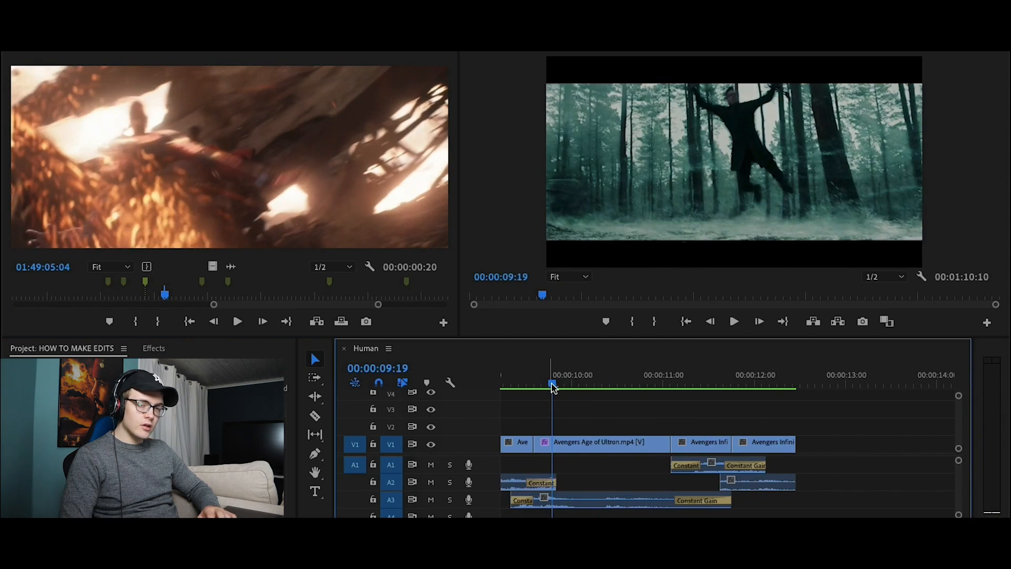
pyautogui.press('space')
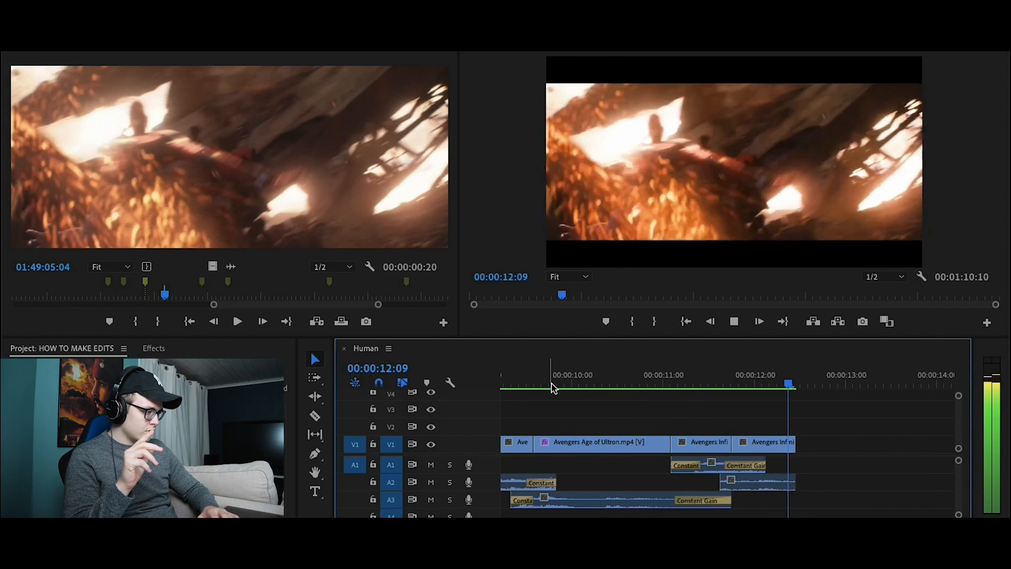
pyautogui.press('space')
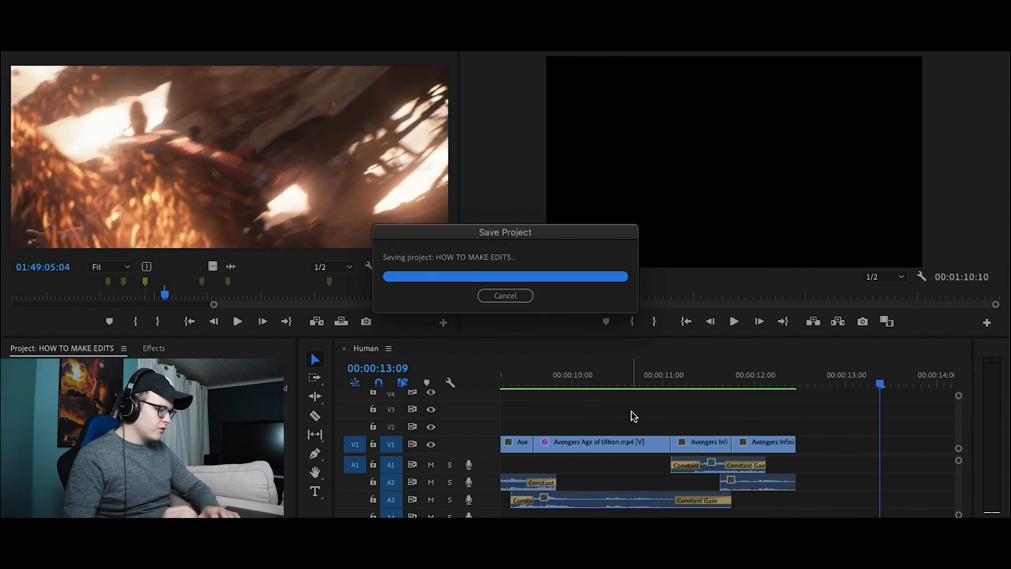
pyautogui.click(672, 377)
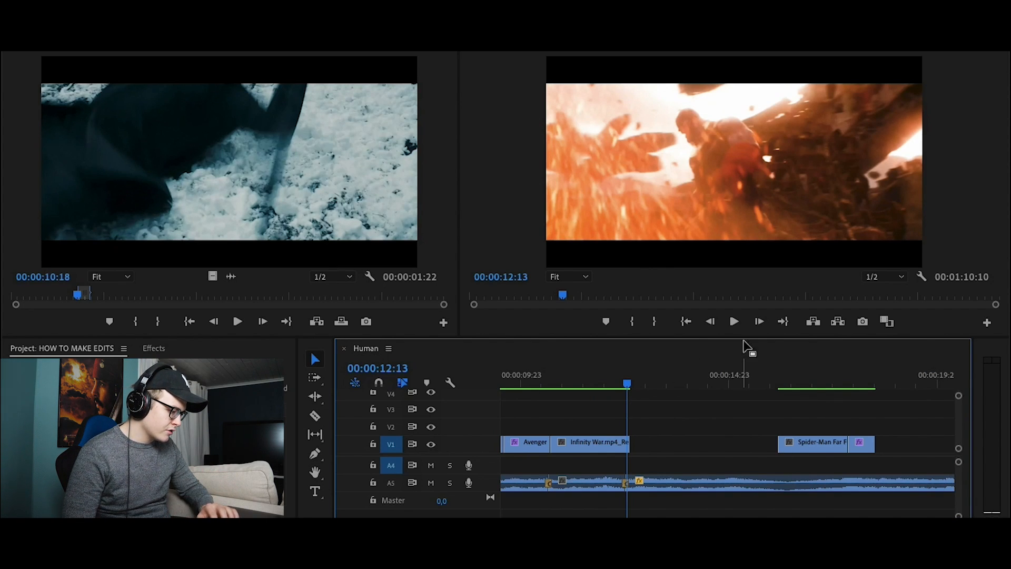
# Play the music through the gap after the last Infinity War clip up to the Spider-Man clips, and move to the song's ending.
pyautogui.press('space')
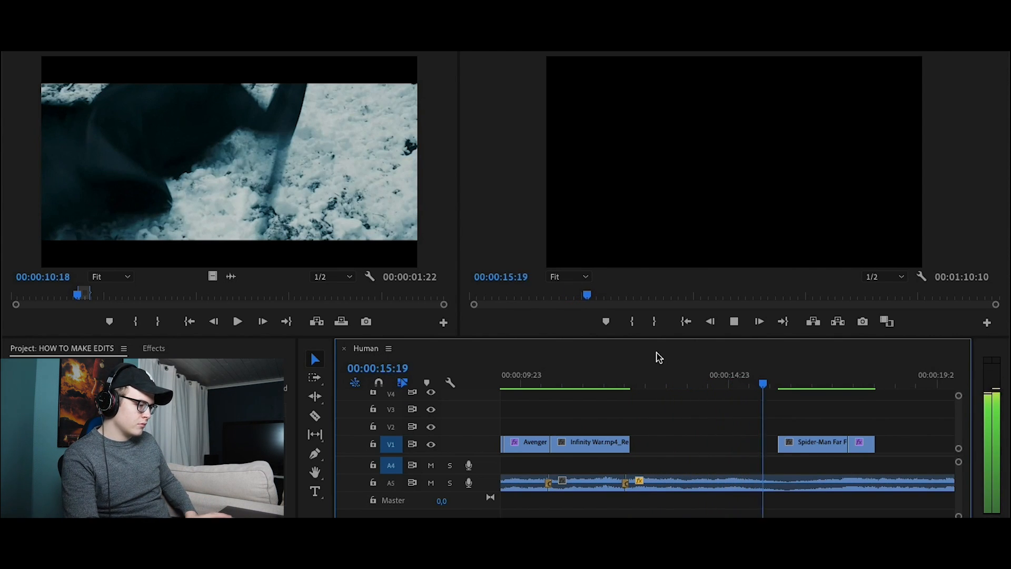
pyautogui.press('space')
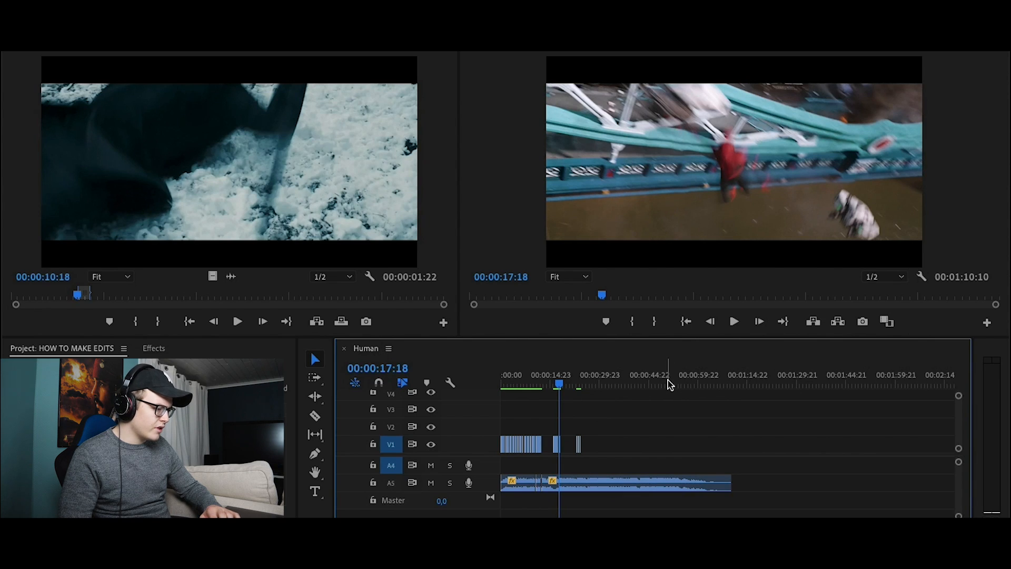
pyautogui.click(670, 380)
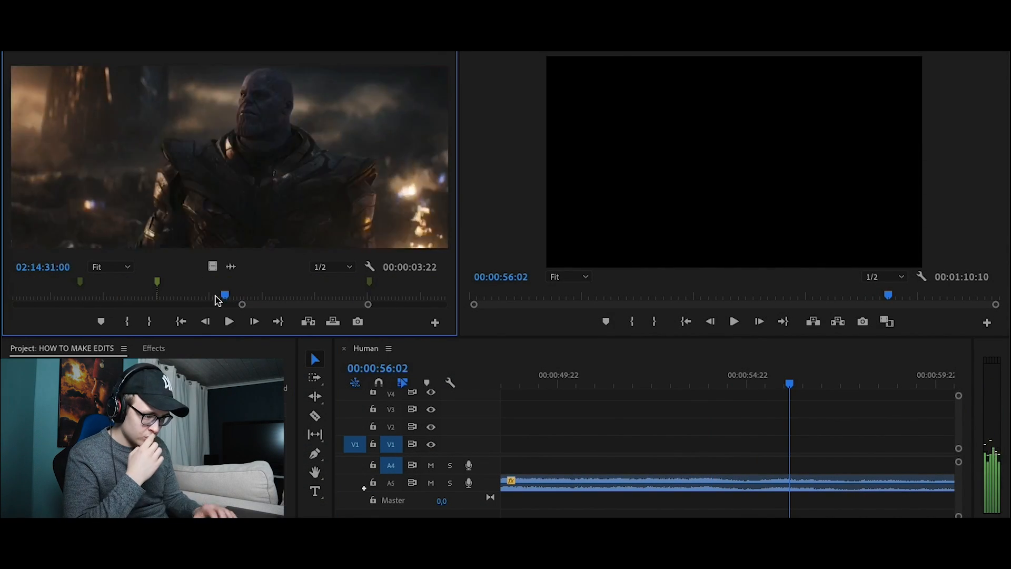
# Place the Avengers Endgame shot near source time 02:14:21:00 at about 00:00:54:18 in the sequence and play it against the music.
pyautogui.moveTo(218, 297); pyautogui.dragTo(209, 297)
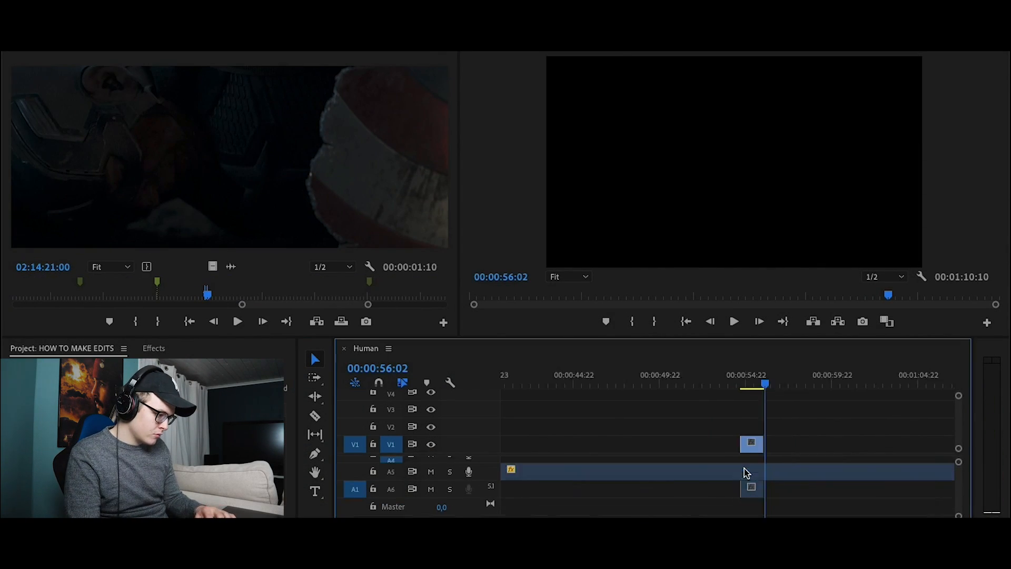
pyautogui.click(596, 381)
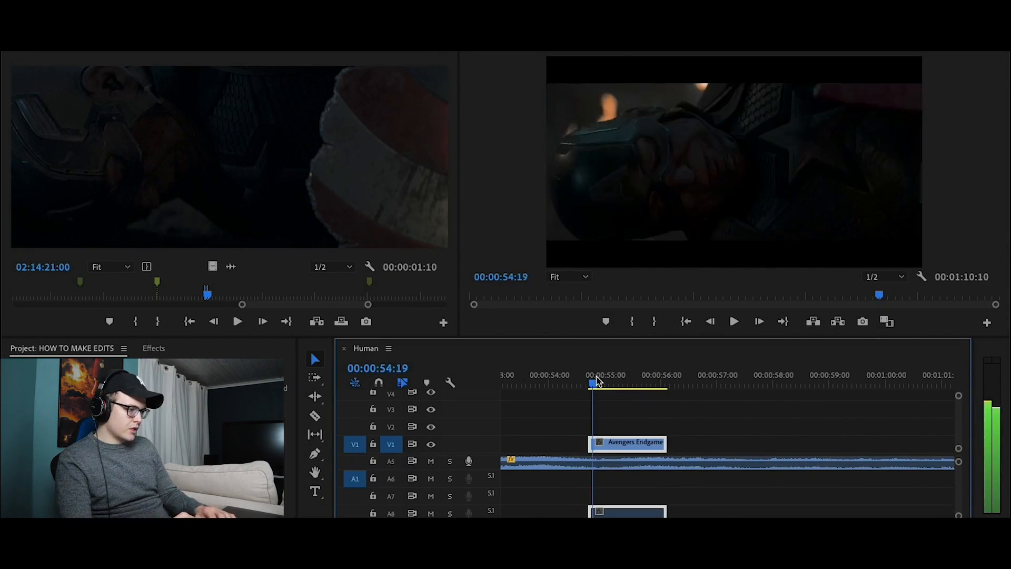
pyautogui.press('space')
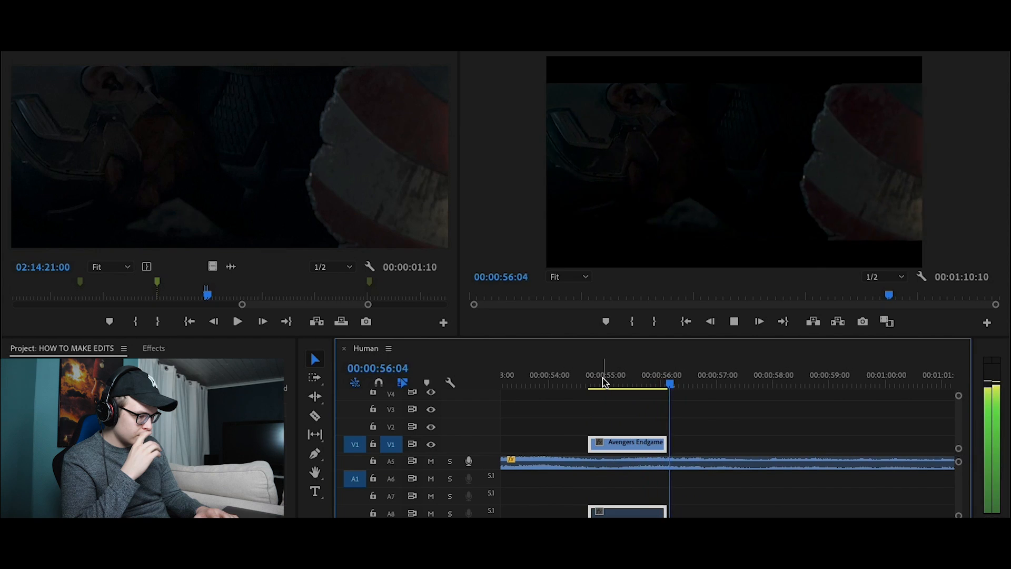
pyautogui.press('space')
# Expand audio track A8 to inspect the Endgame clip's 5.1 audio, and collapse the track again.
pyautogui.click(636, 425)
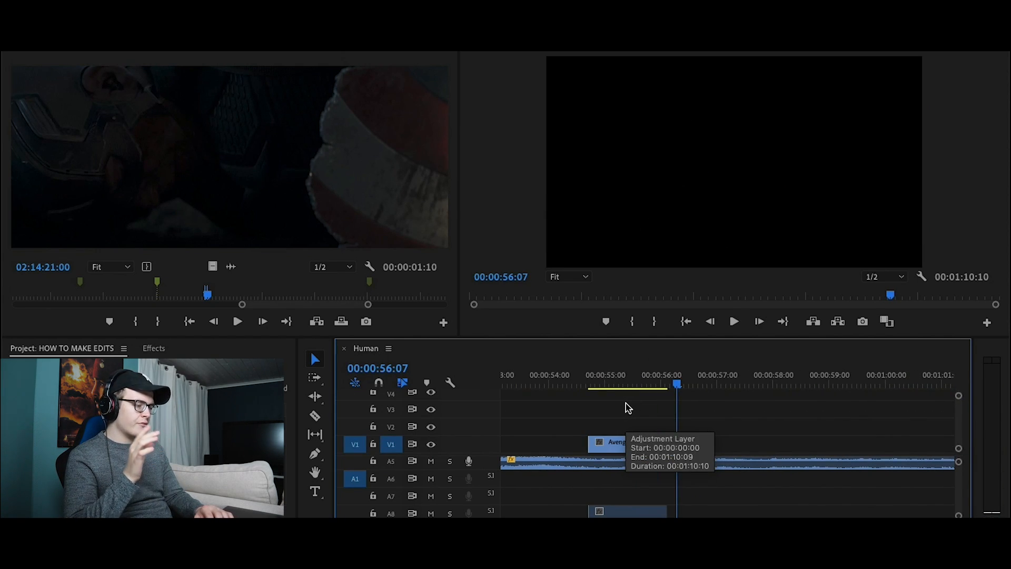
pyautogui.scroll(-1, 560, 498)
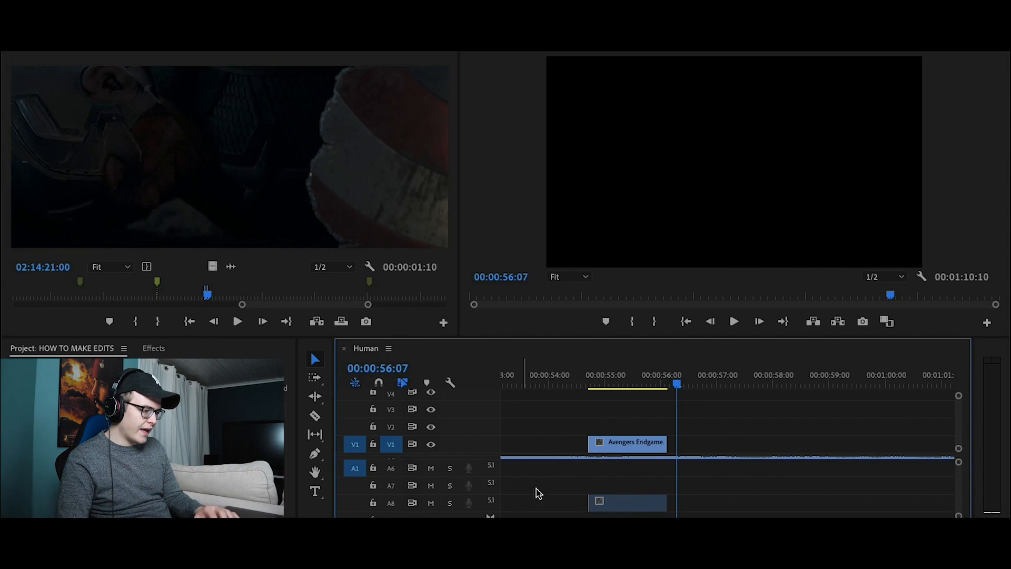
pyautogui.doubleClick(483, 507)
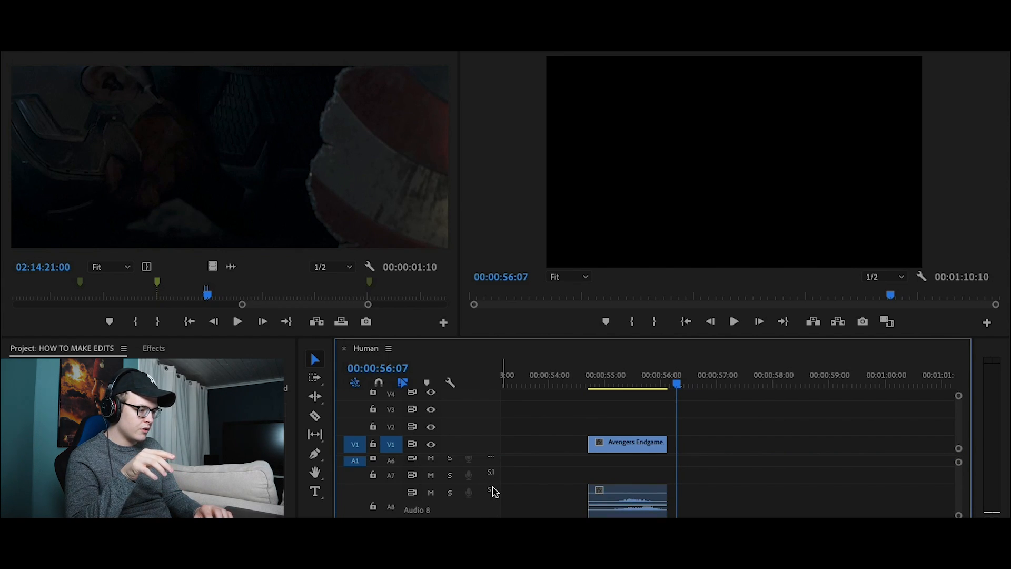
pyautogui.doubleClick(493, 491)
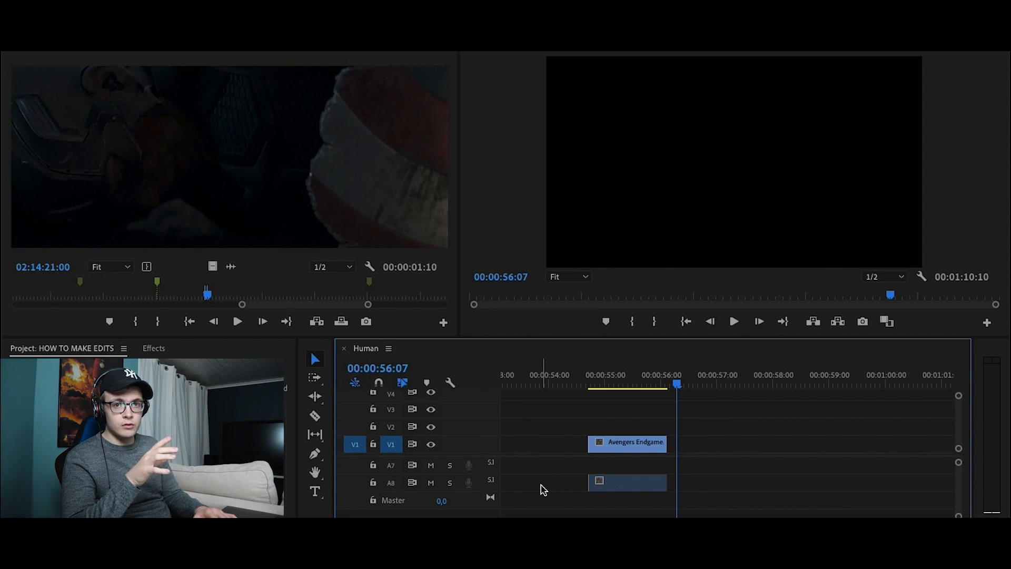
pyautogui.scroll(2, 591, 488)
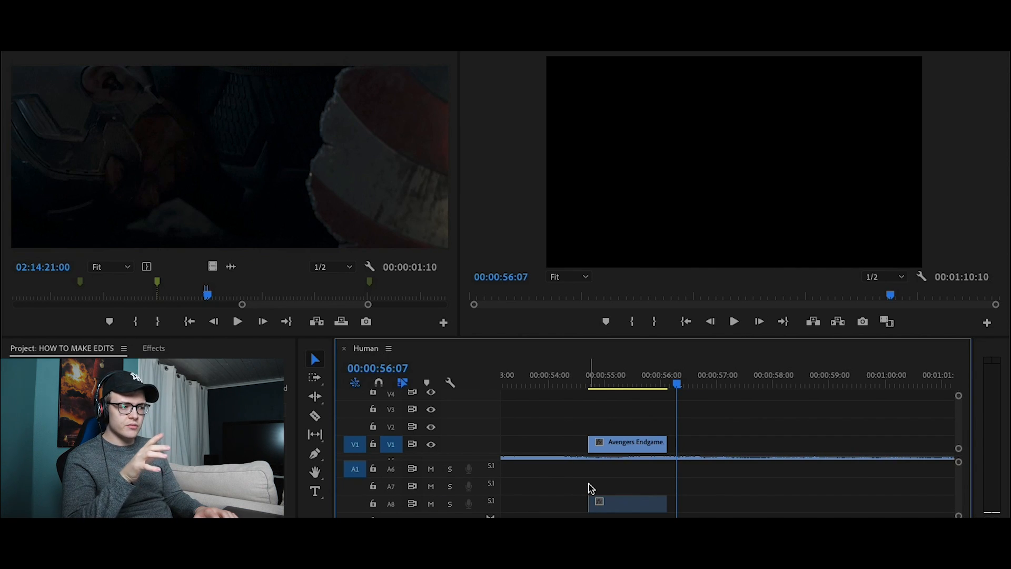
# Move the Endgame clip's audio from track A8 to A6 and try to raise it to the tracks above.
pyautogui.moveTo(594, 501); pyautogui.dragTo(613, 478)
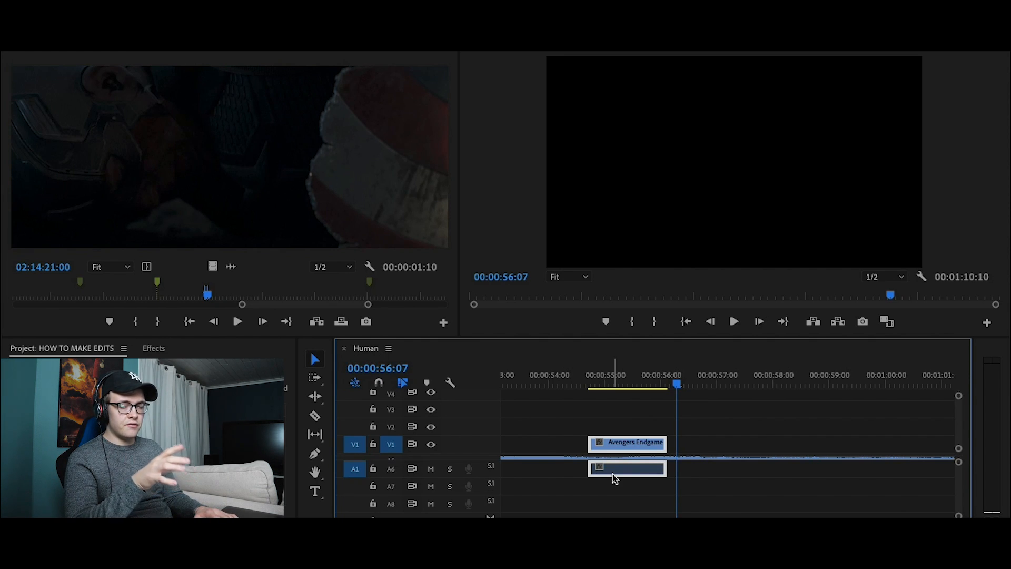
pyautogui.scroll(-2, 613, 478)
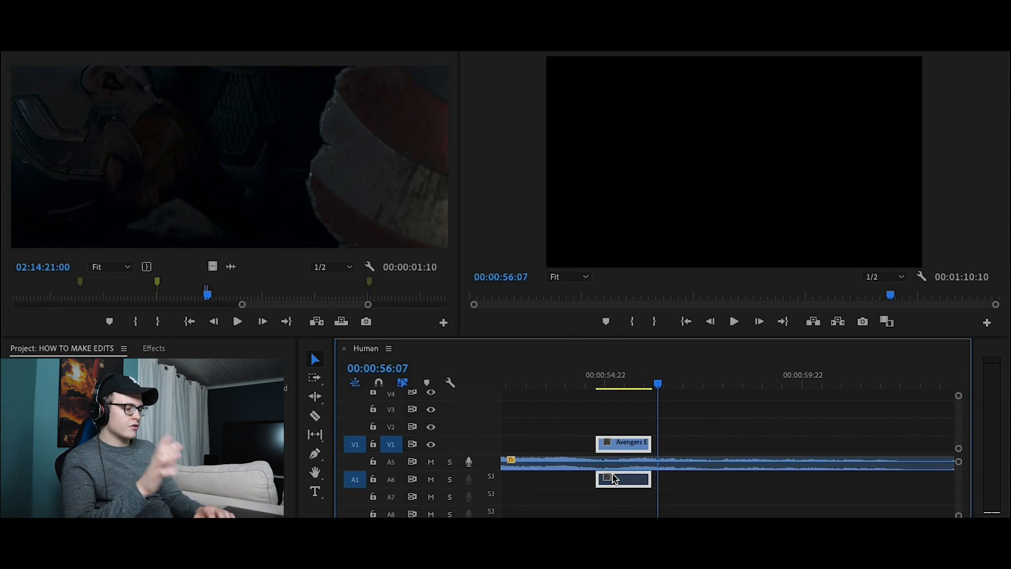
pyautogui.scroll(3, 613, 478)
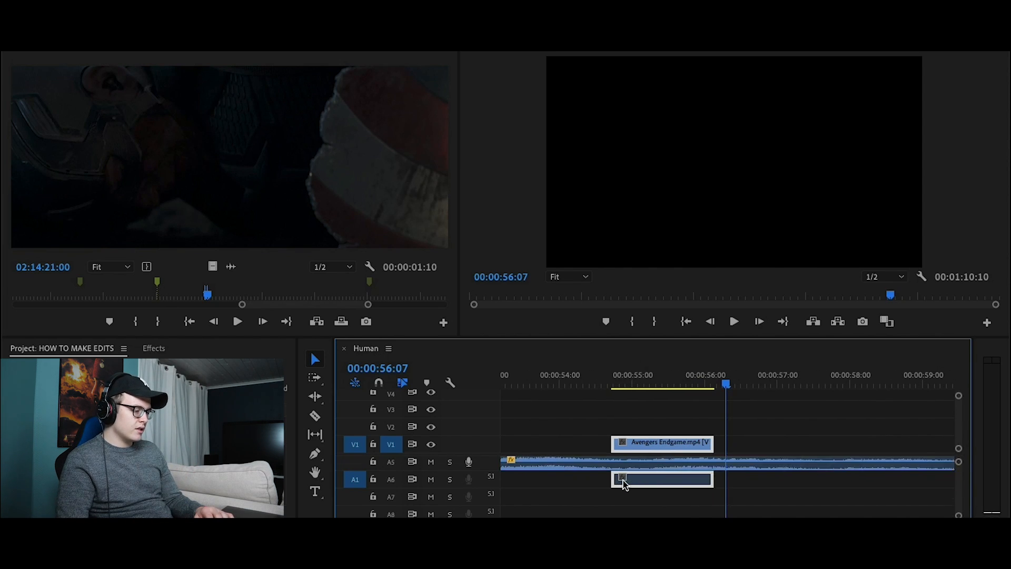
pyautogui.scroll(1, 621, 480)
pyautogui.moveTo(640, 502); pyautogui.dragTo(650, 482)
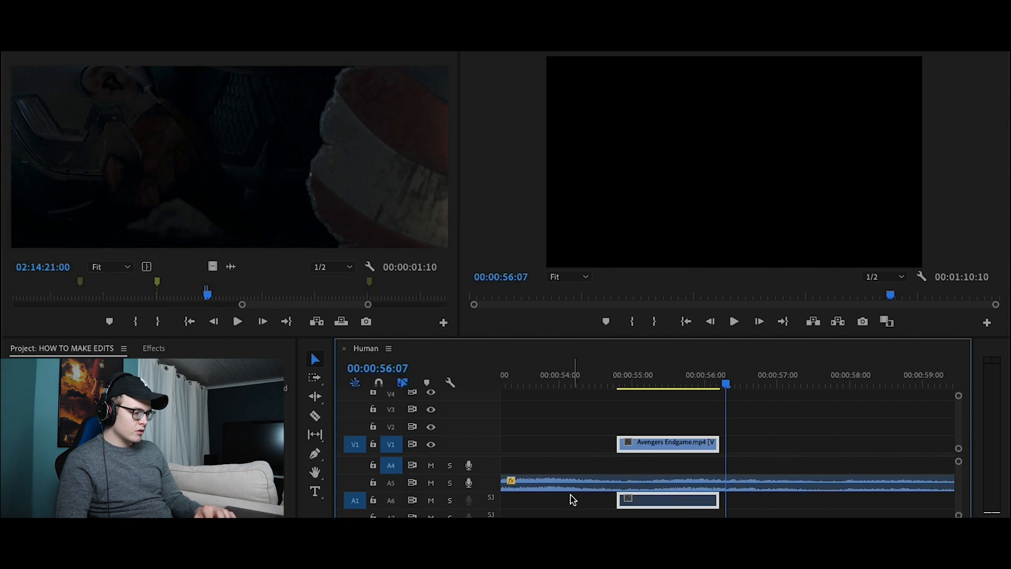
pyautogui.hscroll(-2, 529, 504)
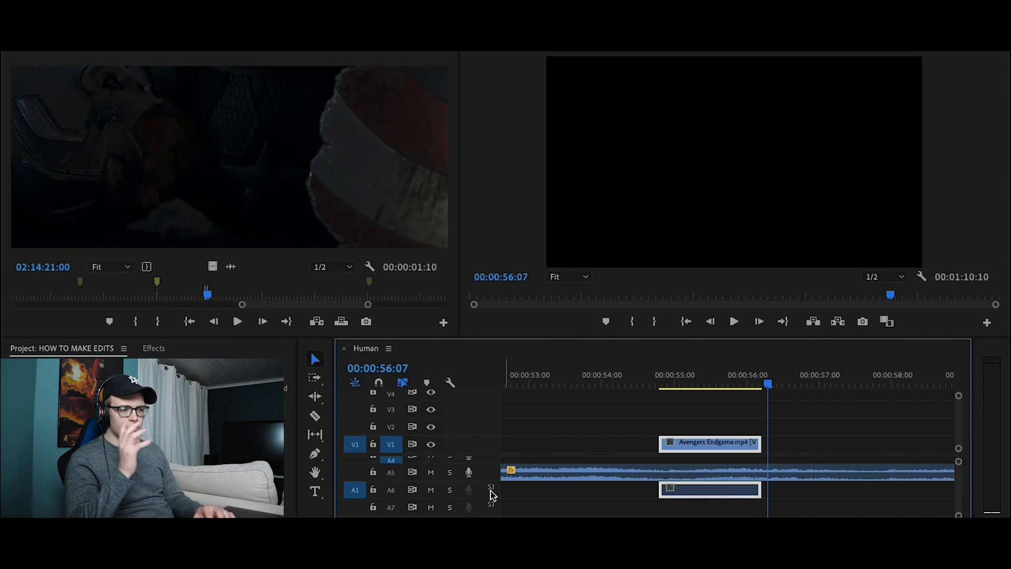
pyautogui.hscroll(2, 589, 496)
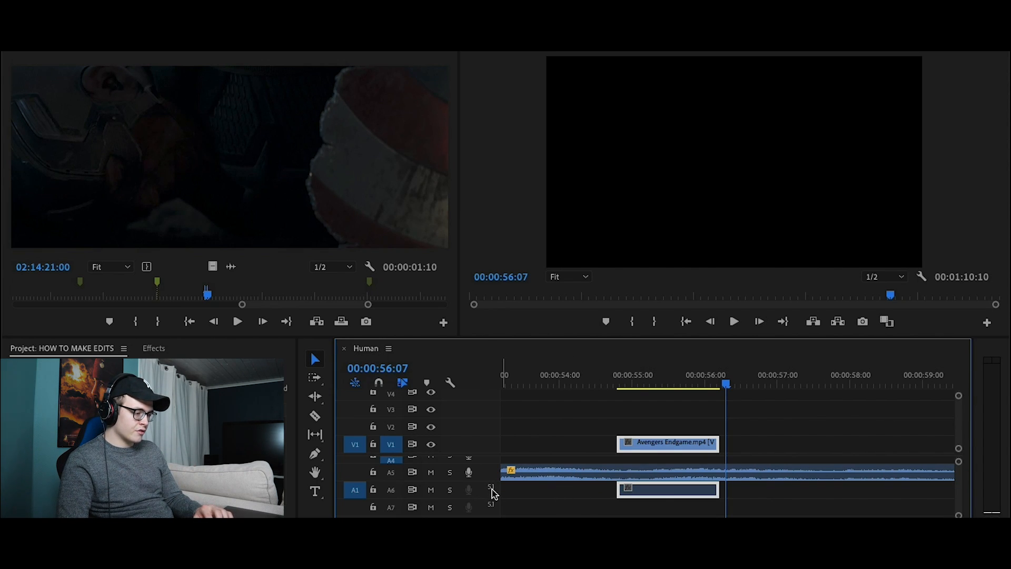
# Place the Endgame clip's audio on track A8.
pyautogui.scroll(-3, 637, 489)
pyautogui.scroll(-1, 643, 493)
pyautogui.moveTo(643, 472); pyautogui.dragTo(640, 515)
pyautogui.scroll(2, 641, 499)
pyautogui.scroll(-1, 640, 497)
pyautogui.scroll(-5, 638, 476)
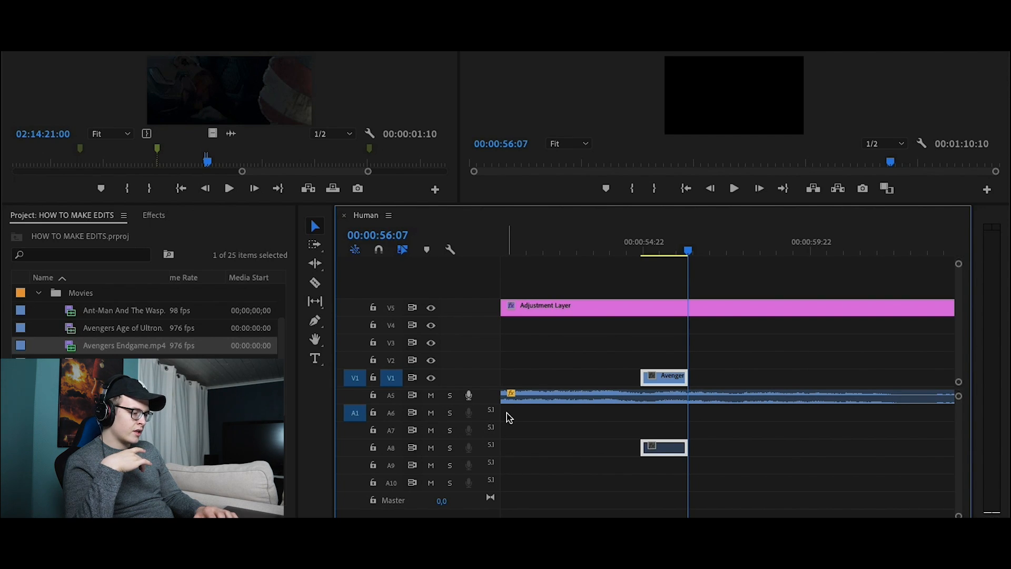
# Move all the music segments from audio track A5 down to A11, below the 5.1 tracks.
pyautogui.scroll(4, 509, 418)
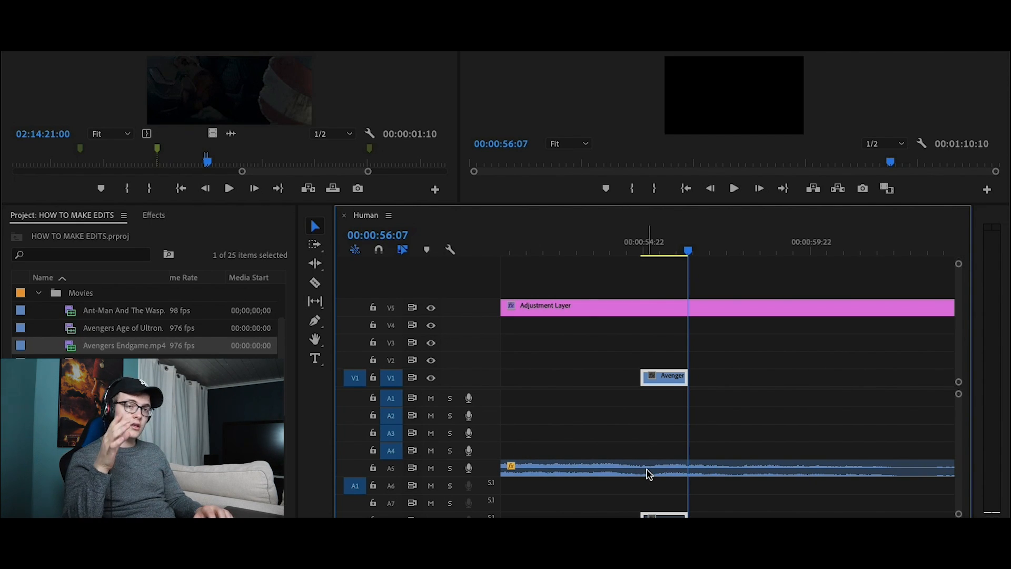
pyautogui.scroll(-8, 677, 447)
pyautogui.moveTo(707, 411); pyautogui.dragTo(490, 429)
pyautogui.scroll(-1, 527, 415)
pyautogui.moveTo(569, 398); pyautogui.dragTo(557, 488)
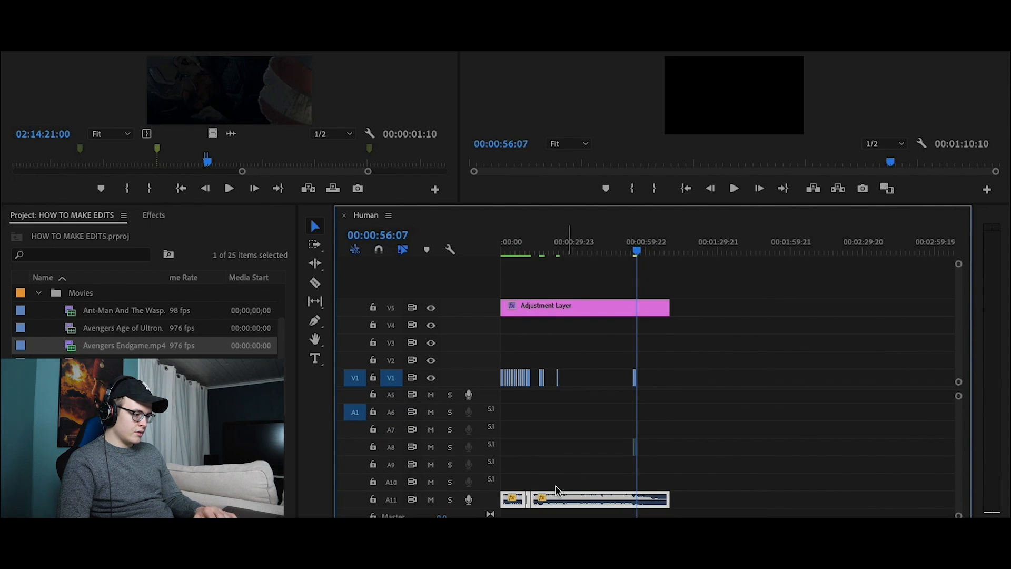
pyautogui.click(556, 483)
pyautogui.scroll(3, 556, 483)
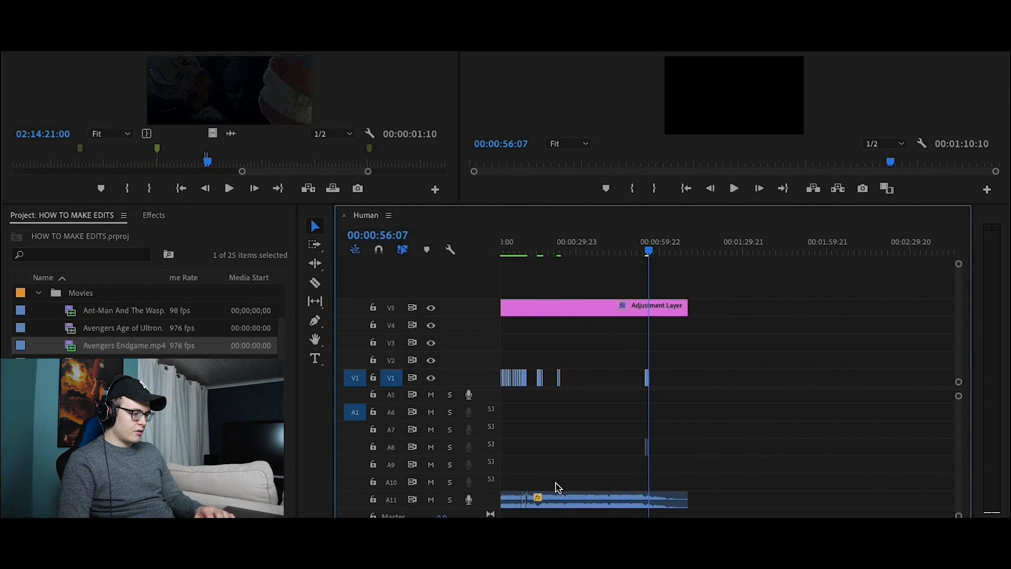
pyautogui.scroll(2, 554, 431)
pyautogui.hscroll(-1, 541, 429)
pyautogui.scroll(-1, 541, 429)
pyautogui.scroll(-2, 539, 466)
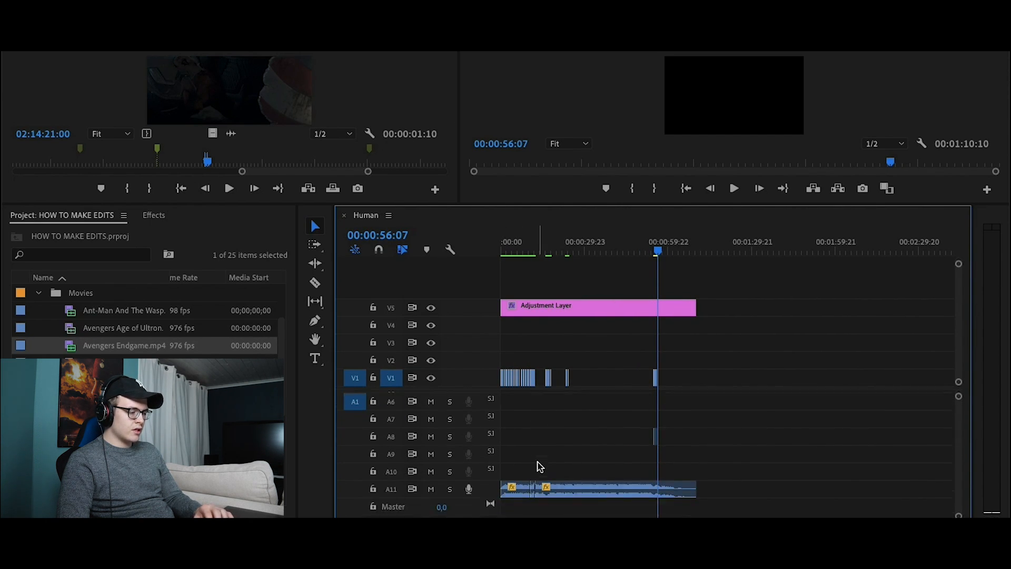
pyautogui.scroll(-1, 540, 466)
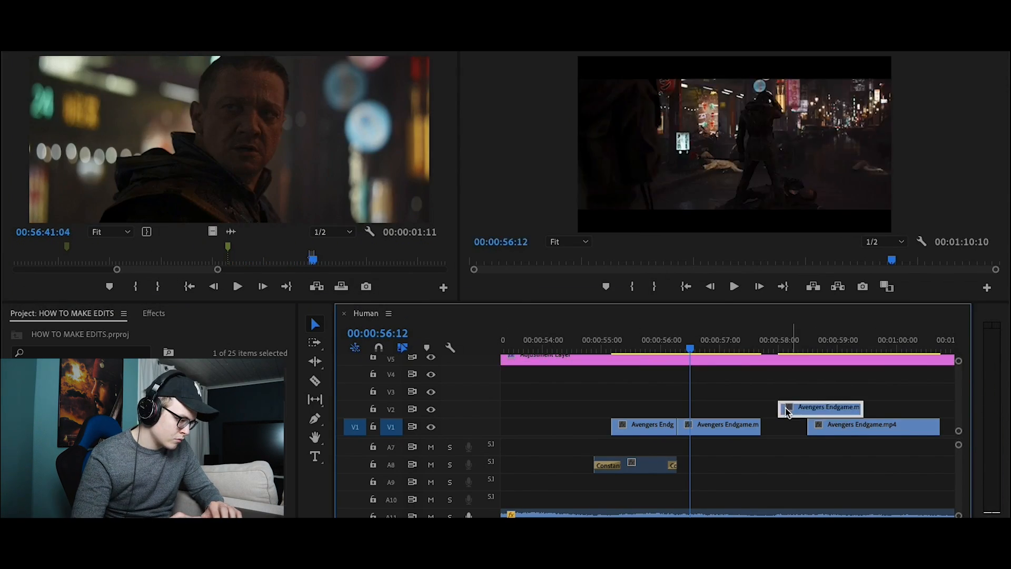
# Move the Avengers Endgame city street clip from V2 down to V1, and play the ending section from 00:00:53:23.
pyautogui.moveTo(788, 411); pyautogui.dragTo(803, 420)
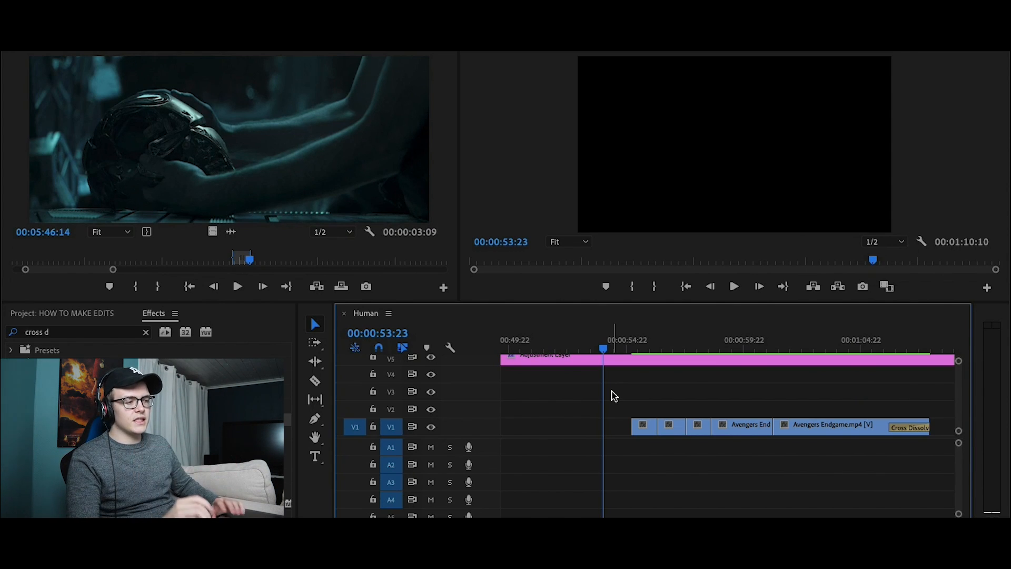
pyautogui.press('space')
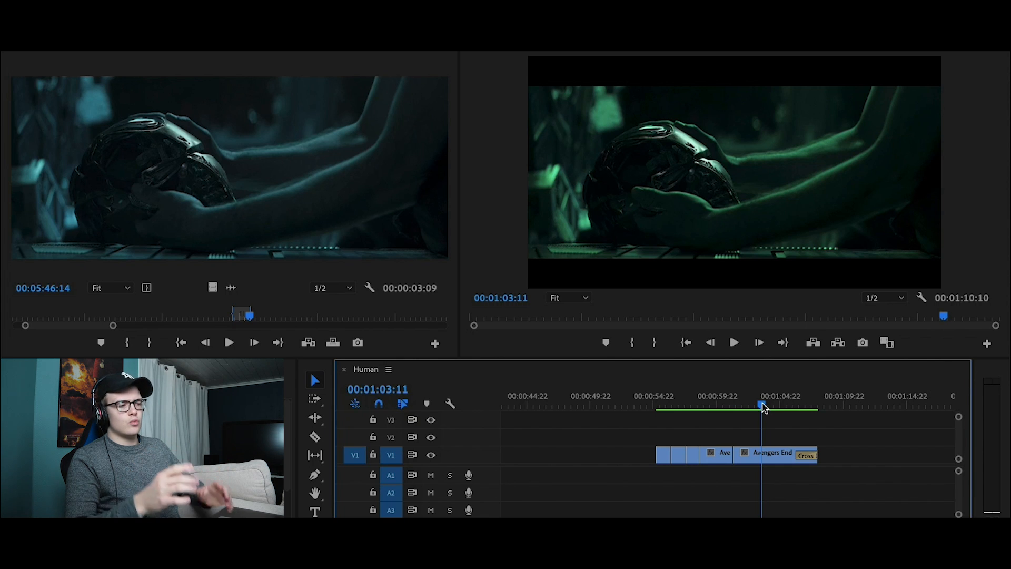
# Return to the gap between the Spider-Man clips and the following group, and play the music from 00:00:18:23.
pyautogui.hscroll(-5, 705, 411)
pyautogui.scroll(-3, 705, 413)
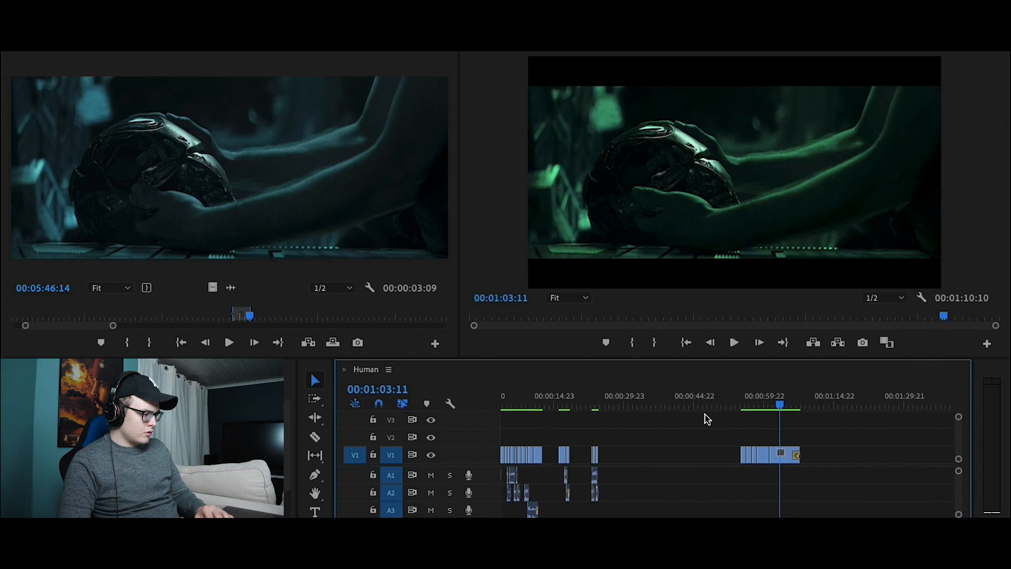
pyautogui.click(596, 407)
pyautogui.press('=')
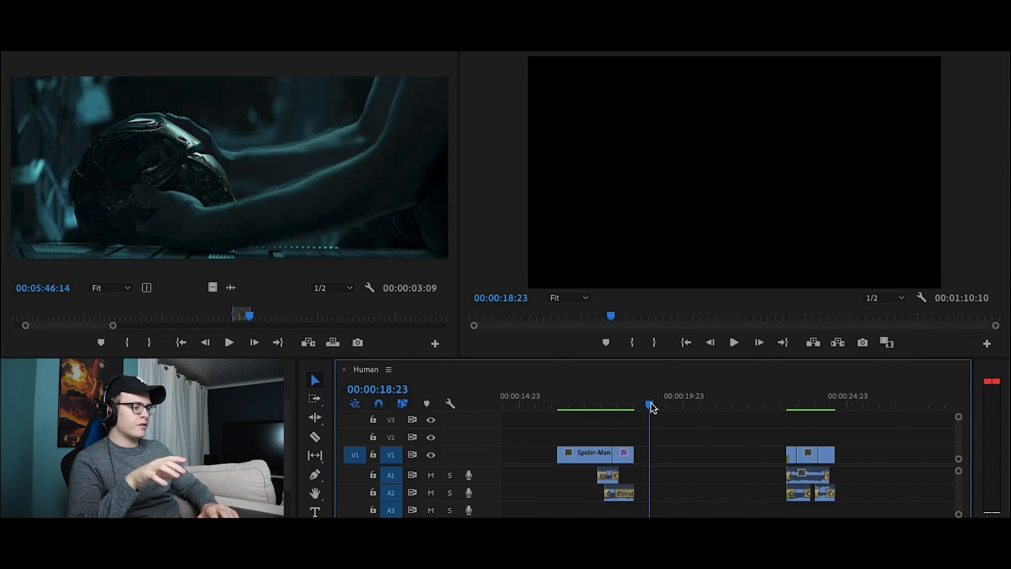
pyautogui.press('space')
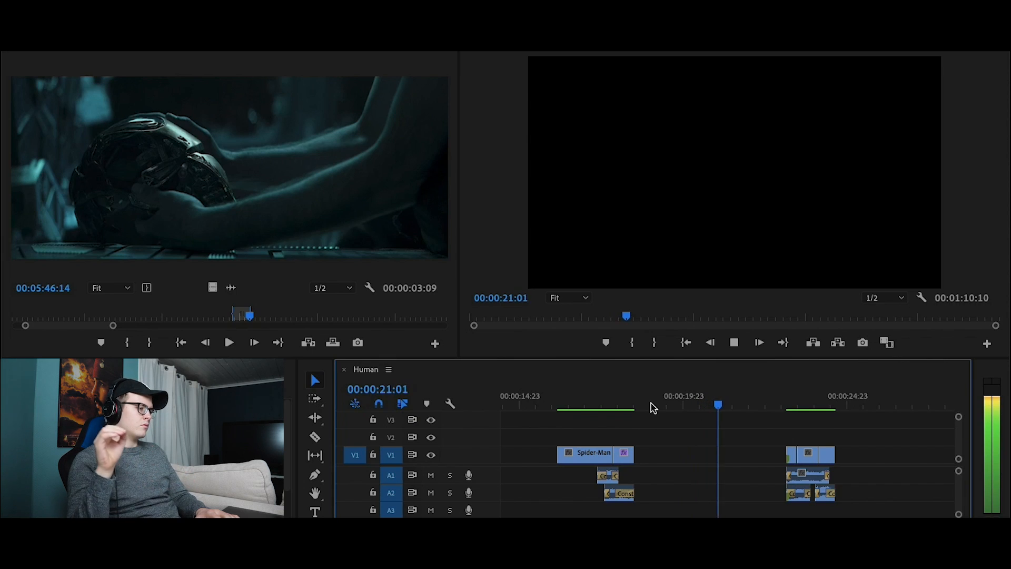
# Stop the playback at 00:00:21:21 and save the project.
pyautogui.hotkey('ctrl', 's')
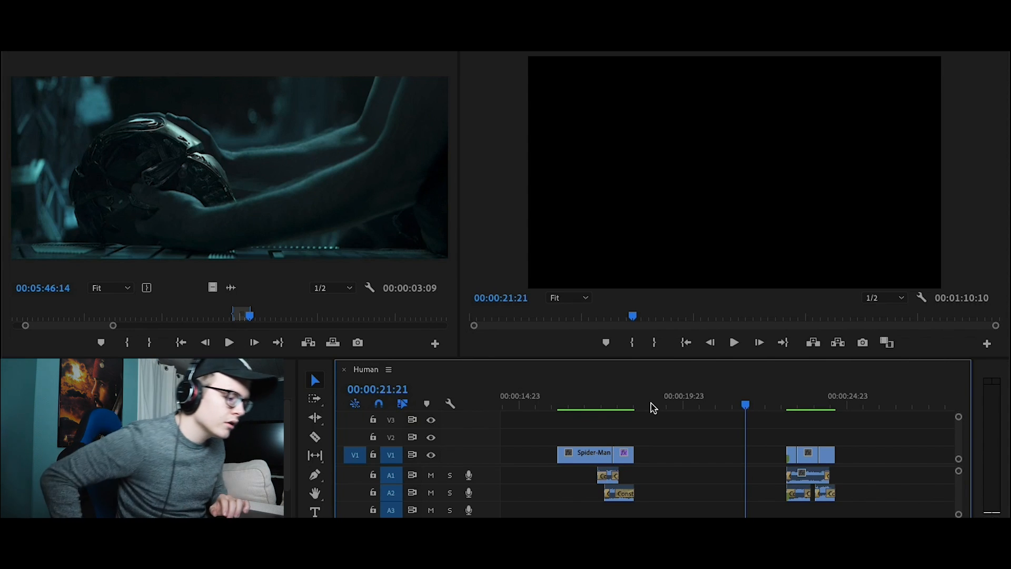
pyautogui.click(53, 369)
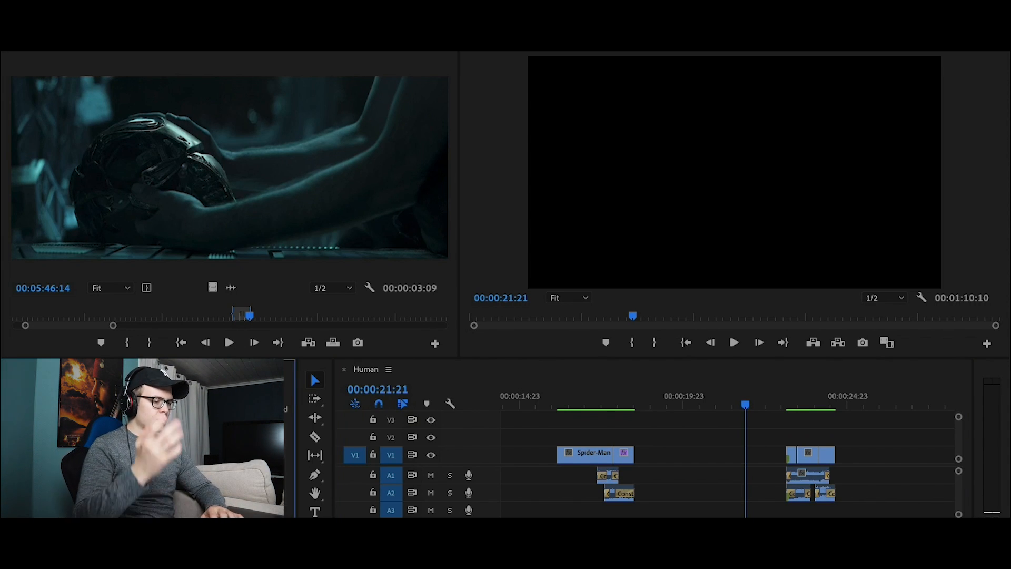
pyautogui.hotkey('ctrl', 's')
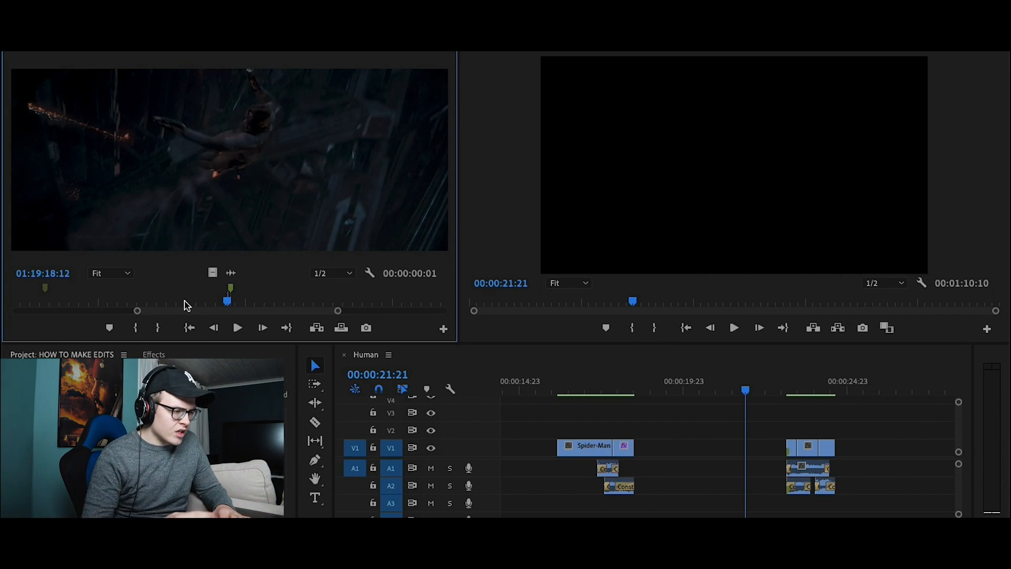
# Examine the Star-Lord flying shot frame by frame in the source footage, up to 01:19:19:14.
pyautogui.press('Right')
pyautogui.press('Right')
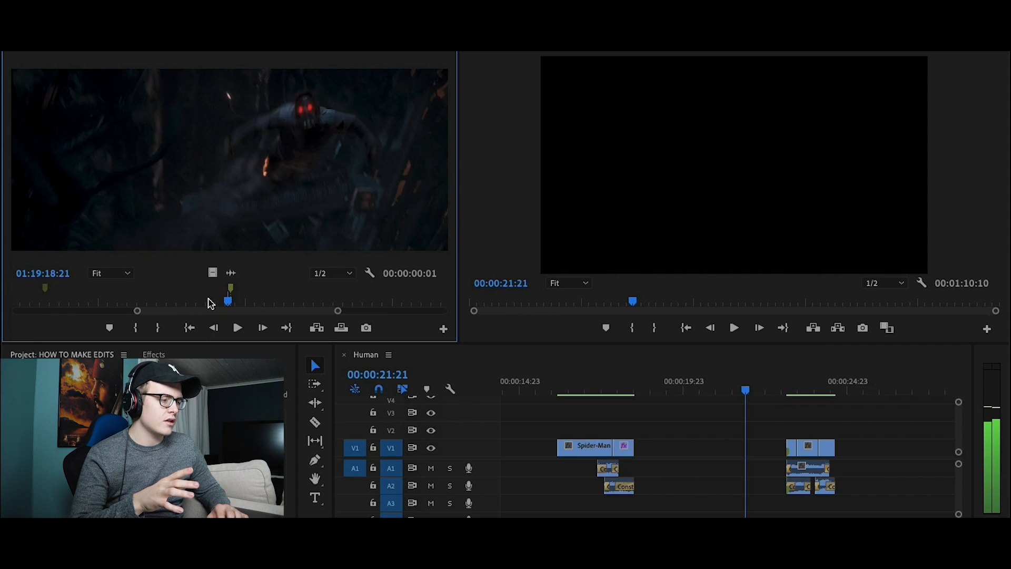
pyautogui.press('Left')
pyautogui.press('Left')
pyautogui.press('Left')
pyautogui.press('Left')
pyautogui.press('Left')
pyautogui.press('Left')
pyautogui.press('Left')
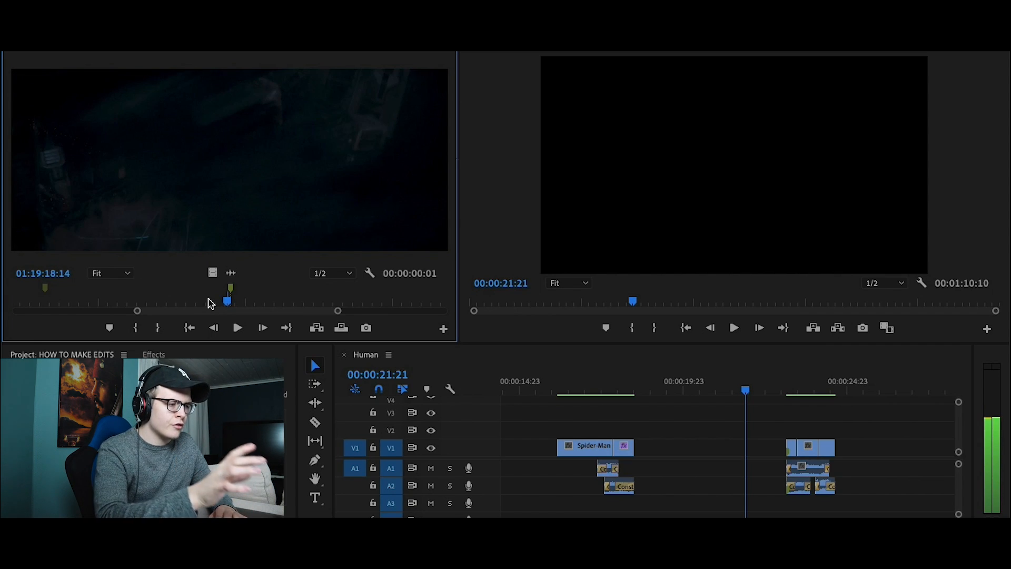
pyautogui.press('Right')
pyautogui.press('Right')
pyautogui.press('Right')
pyautogui.press('Right')
pyautogui.press('Right')
pyautogui.press('Right')
pyautogui.press('Right')
pyautogui.press('Right')
pyautogui.press('Right')
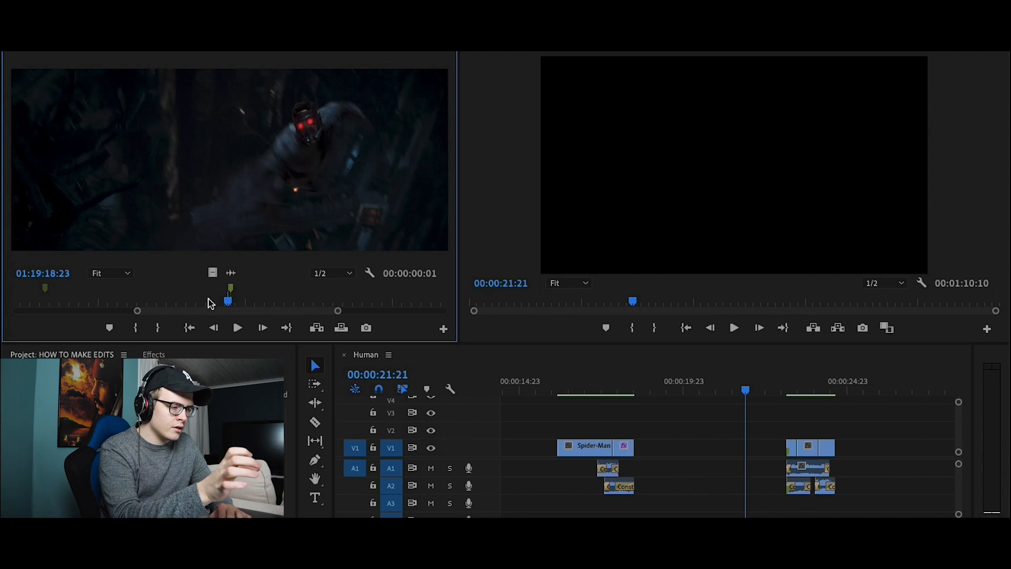
pyautogui.press('Right')
pyautogui.press('Right')
pyautogui.press('Right')
pyautogui.press('Right')
pyautogui.press('Right')
pyautogui.press('Right')
pyautogui.press('Right')
pyautogui.press('Right')
pyautogui.press('Right')
pyautogui.press('Right')
pyautogui.press('Right')
pyautogui.press('Right')
pyautogui.press('Right')
pyautogui.press('Right')
pyautogui.press('Right')
pyautogui.press('Right')
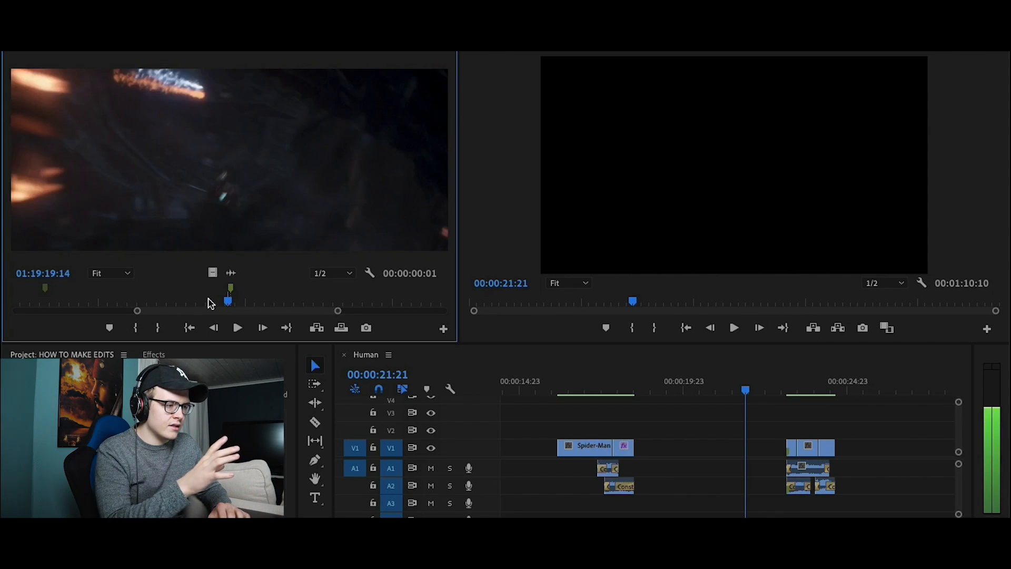
# Mark the Star-Lord shot's in point at 01:19:18:20 and advance to the end of the movement at 01:19:19:08.
pyautogui.press('Left')
pyautogui.press('Left')
pyautogui.press('Left')
pyautogui.press('Left')
pyautogui.press('Left')
pyautogui.press('Left')
pyautogui.press('Left')
pyautogui.press('Left')
pyautogui.press('Left')
pyautogui.press('Left')
pyautogui.press('Left')
pyautogui.press('Left')
pyautogui.press('Left')
pyautogui.press('Left')
pyautogui.press('Left')
pyautogui.press('Left')
pyautogui.press('Left')
pyautogui.press('Left')
pyautogui.press('Left')
pyautogui.press('Left')
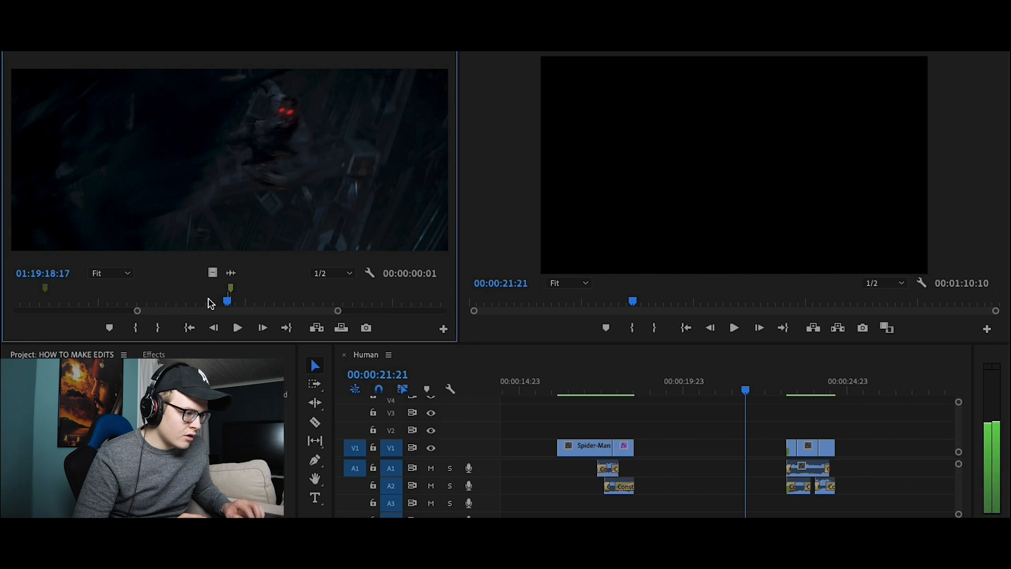
pyautogui.press('Right')
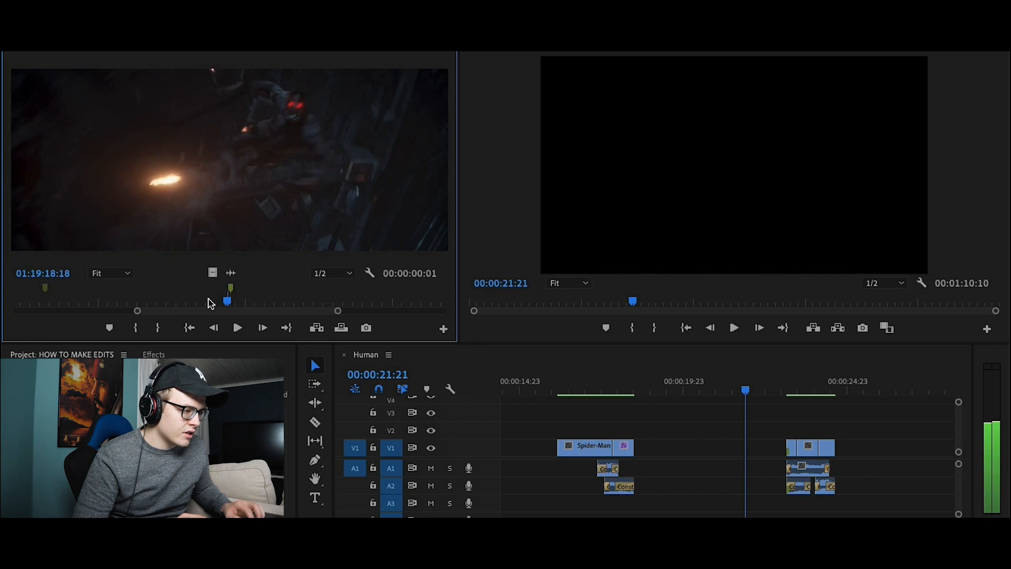
pyautogui.press('Right')
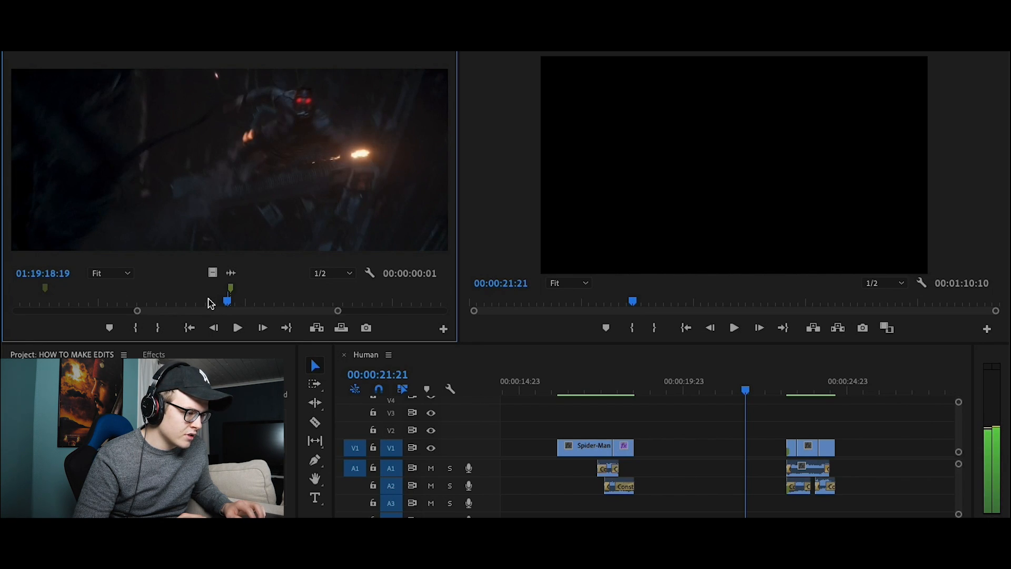
pyautogui.press('Right')
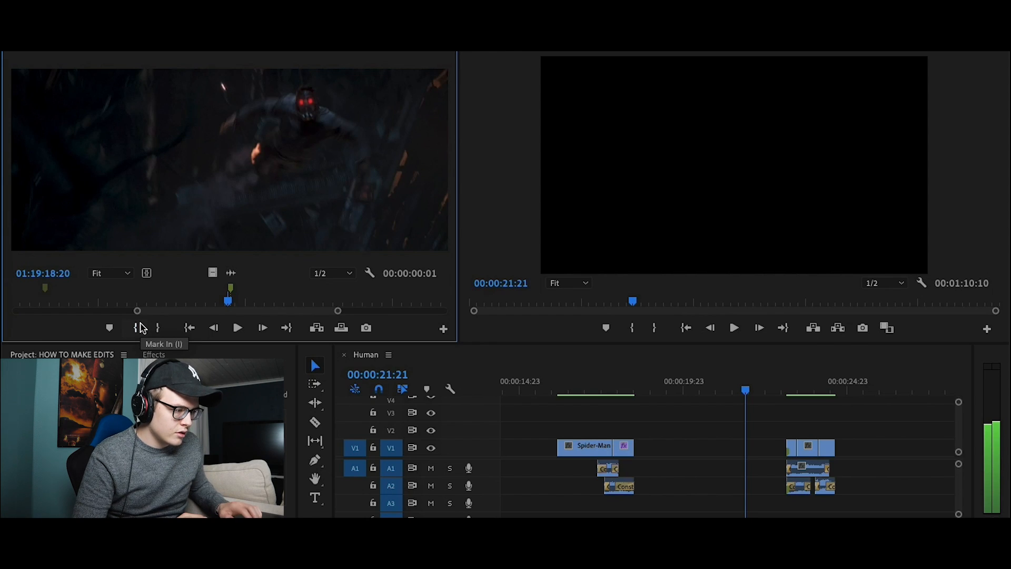
pyautogui.press('Right')
pyautogui.press('Right')
pyautogui.press('Right')
pyautogui.press('Right')
pyautogui.press('Right')
pyautogui.press('Right')
pyautogui.press('Right')
pyautogui.press('Right')
pyautogui.press('Right')
pyautogui.press('Right')
pyautogui.press('Right')
pyautogui.press('Right')
pyautogui.press('Right')
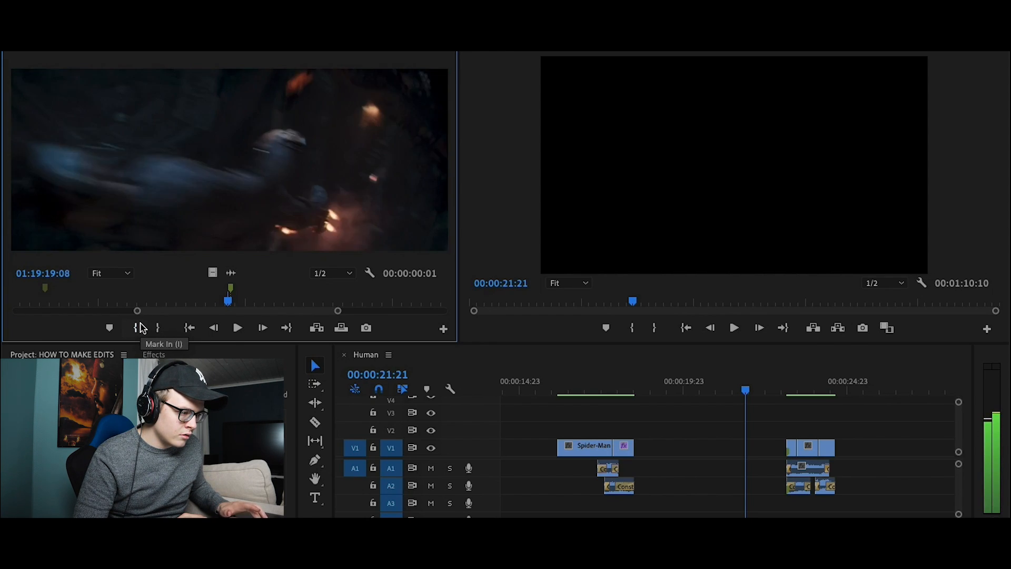
pyautogui.click(140, 328)
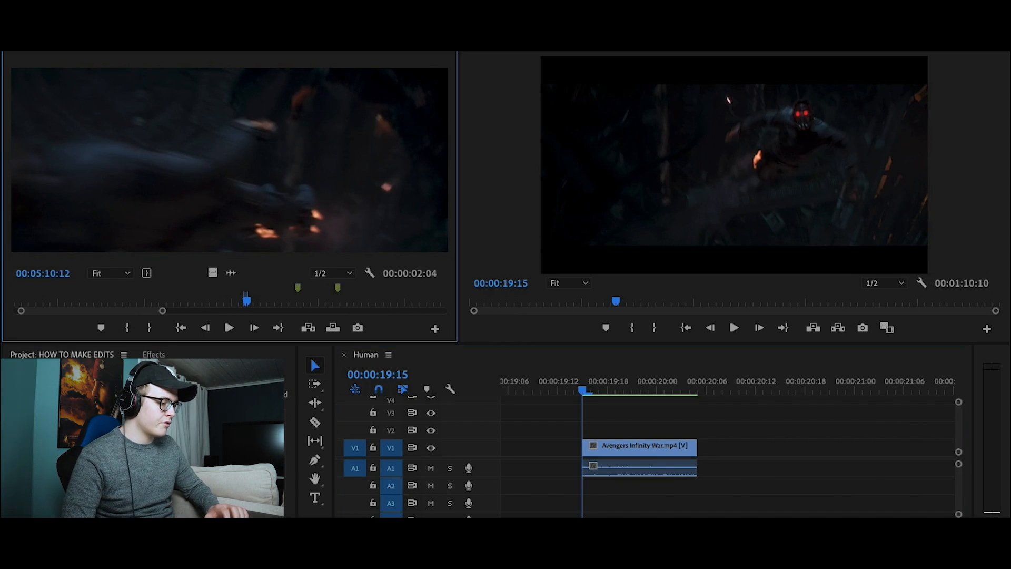
# Show more of the Age of Ultron source's markers and jump to the flying shot marked at 01:52:34:14.
pyautogui.moveTo(162, 311); pyautogui.dragTo(336, 309)
pyautogui.hscroll(5, 341, 309)
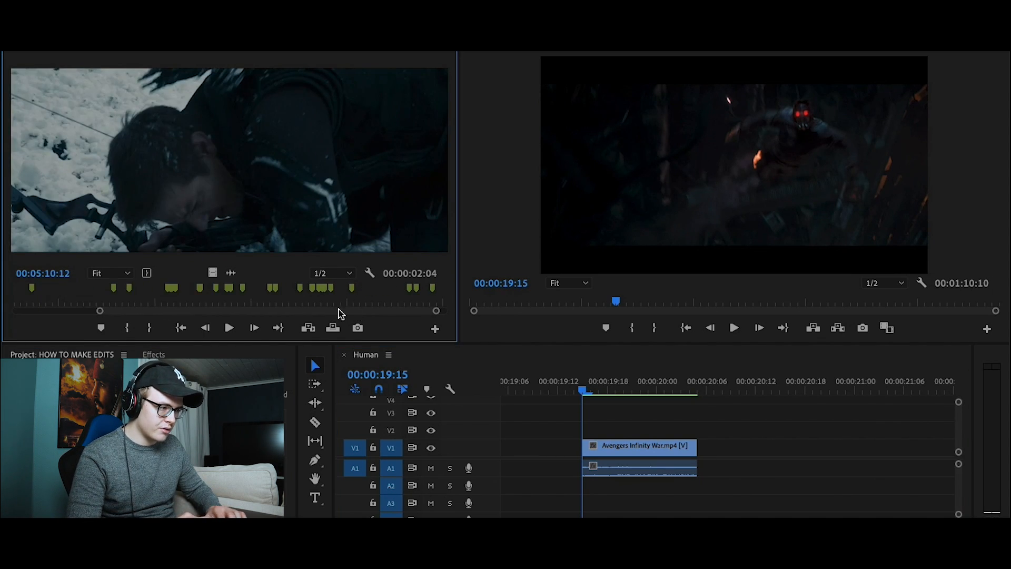
pyautogui.click(299, 291)
pyautogui.moveTo(100, 310); pyautogui.dragTo(159, 309)
pyautogui.click(234, 289)
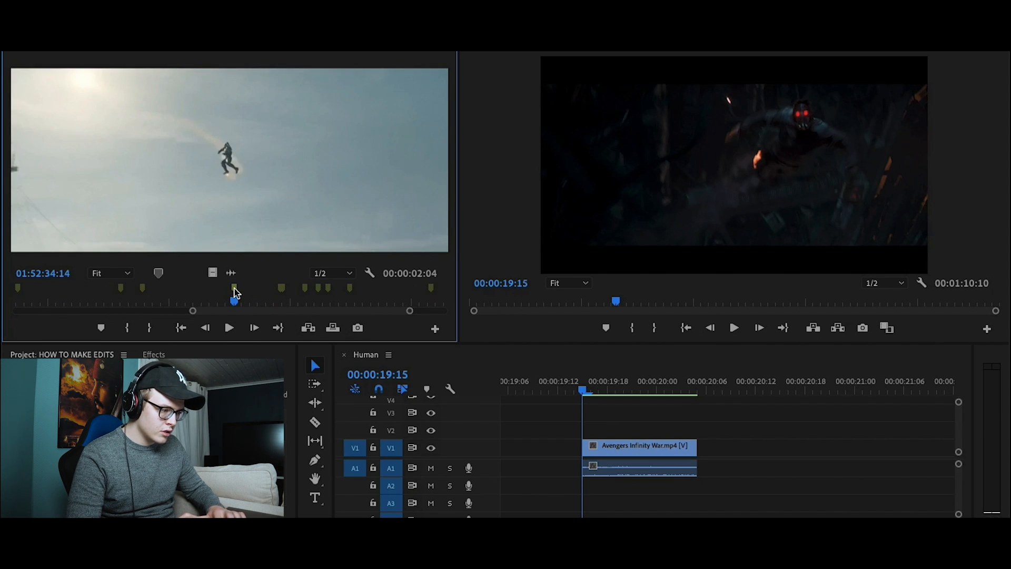
# Move back through the Age of Ultron source to the Iron Man close-up at 01:52:28:15 and save the project.
pyautogui.hotkey('shift', 'Right')
pyautogui.hotkey('shift', 'Right')
pyautogui.hotkey('shift', 'Right')
pyautogui.hotkey('shift', 'Left')
pyautogui.hotkey('shift', 'Left')
pyautogui.hotkey('shift', 'Left')
pyautogui.hotkey('shift', 'Left')
pyautogui.hotkey('shift', 'Left')
pyautogui.hotkey('shift', 'Left')
pyautogui.hotkey('shift', 'Left')
pyautogui.hotkey('shift', 'Left')
pyautogui.hotkey('shift', 'Left')
pyautogui.hotkey('shift', 'Left')
pyautogui.hotkey('shift', 'Left')
pyautogui.hotkey('shift', 'Left')
pyautogui.hotkey('shift', 'Left')
pyautogui.hotkey('shift', 'Left')
pyautogui.hotkey('shift', 'Left')
pyautogui.hotkey('shift', 'Left')
pyautogui.hotkey('shift', 'Left')
pyautogui.hotkey('shift', 'Left')
pyautogui.hotkey('shift', 'Left')
pyautogui.hotkey('shift', 'Left')
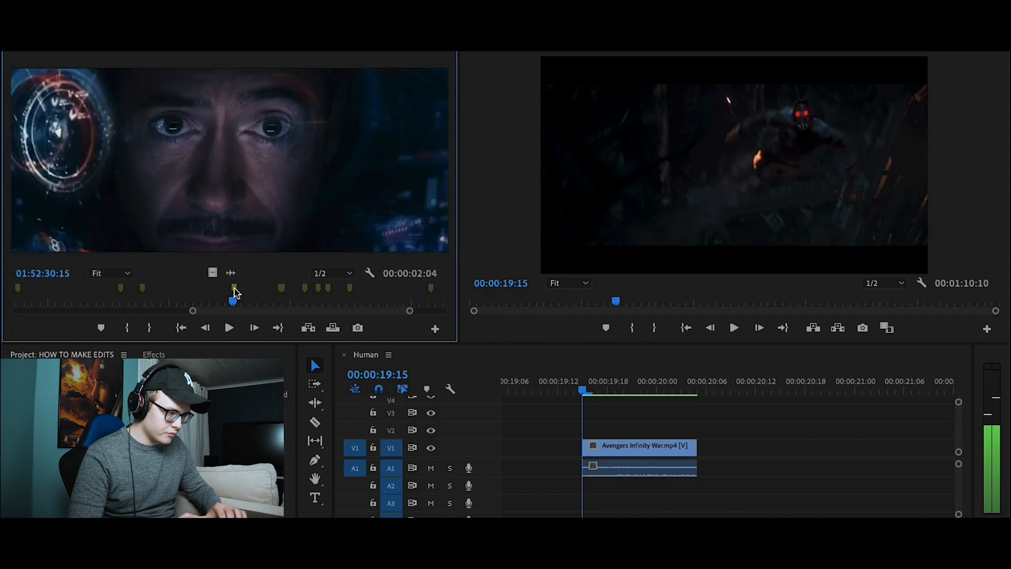
pyautogui.hotkey('shift', 'Left')
pyautogui.hotkey('shift', 'Left')
pyautogui.hotkey('shift', 'Left')
pyautogui.hotkey('shift', 'Left')
pyautogui.hotkey('shift', 'Left')
pyautogui.hotkey('shift', 'Left')
pyautogui.hotkey('shift', 'Left')
pyautogui.hotkey('shift', 'Left')
pyautogui.hotkey('ctrl', 's')
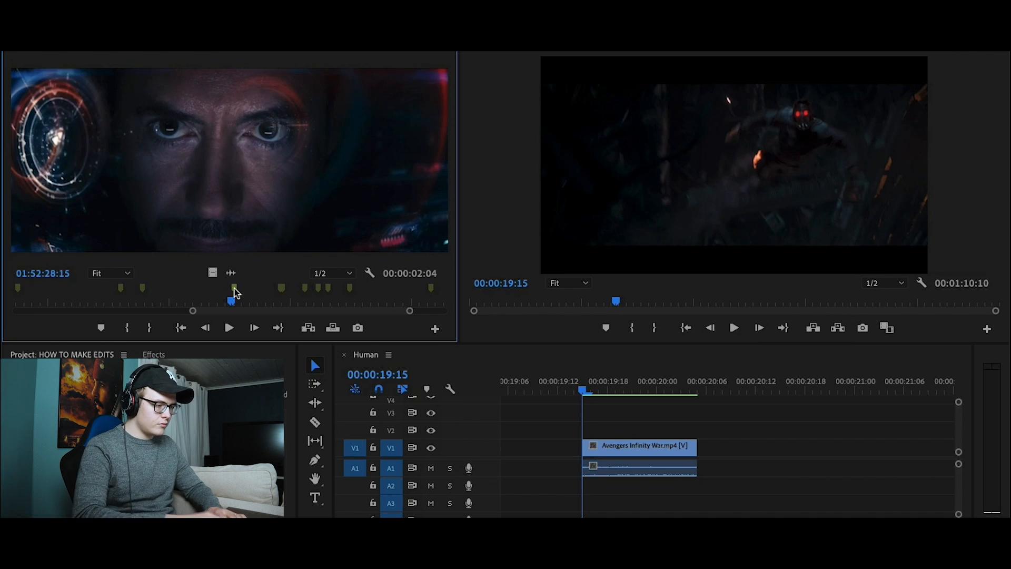
# Play the Iron Man flying scene in the source and position it at the start of his spin at 01:52:34:02.
pyautogui.press('space')
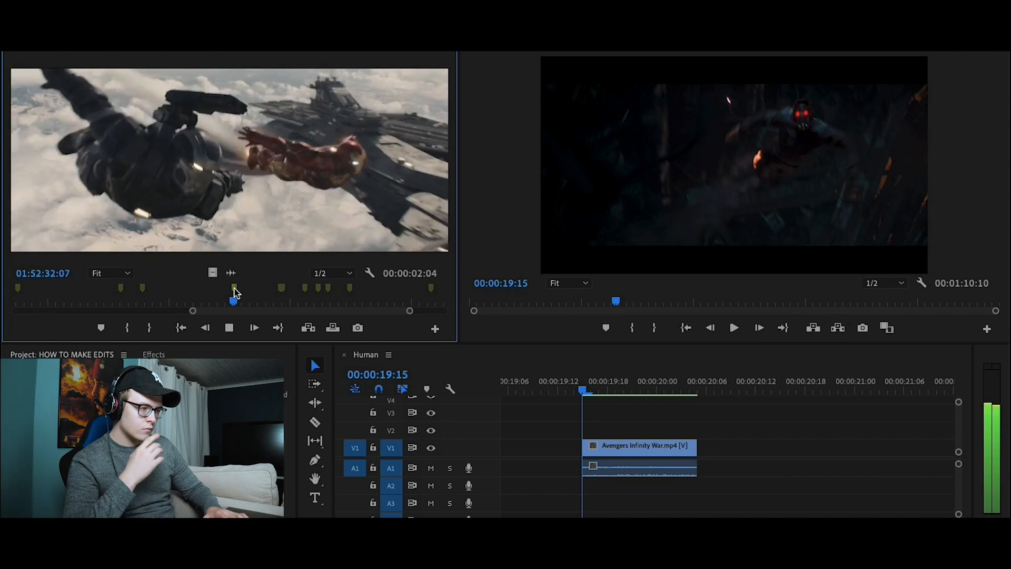
pyautogui.press('space')
pyautogui.hotkey('shift', 'Left')
pyautogui.hotkey('shift', 'Left')
pyautogui.hotkey('shift', 'Left')
pyautogui.hotkey('shift', 'Left')
pyautogui.hotkey('shift', 'Left')
pyautogui.hotkey('shift', 'Left')
pyautogui.hotkey('shift', 'Left')
pyautogui.press('Right')
pyautogui.press('Right')
pyautogui.press('Right')
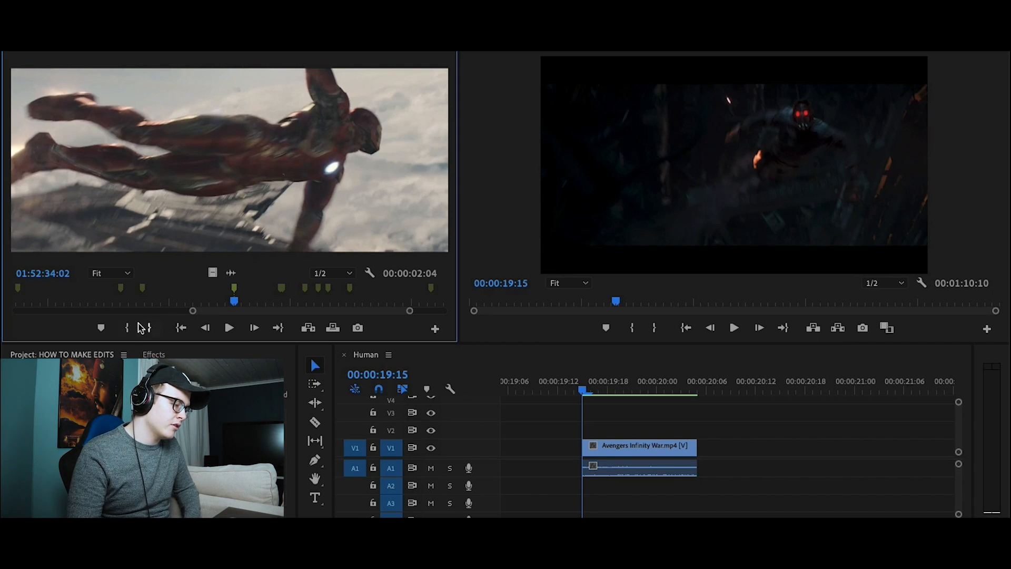
# Mark the Iron Man shot from 01:52:34:02 to 01:52:35:14 and place it directly after the Infinity War clip.
pyautogui.press('i')
pyautogui.press('space')
pyautogui.press('o')
pyautogui.moveTo(230, 174); pyautogui.dragTo(756, 470)
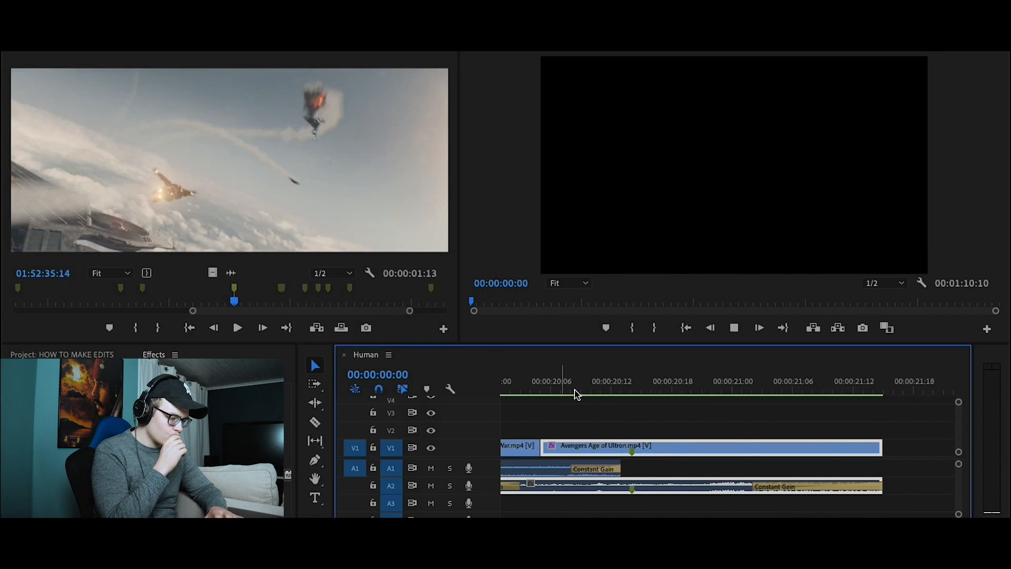
# Play the cut from the Infinity War clip to the Age of Ultron clip several times to check its timing.
pyautogui.click(574, 391)
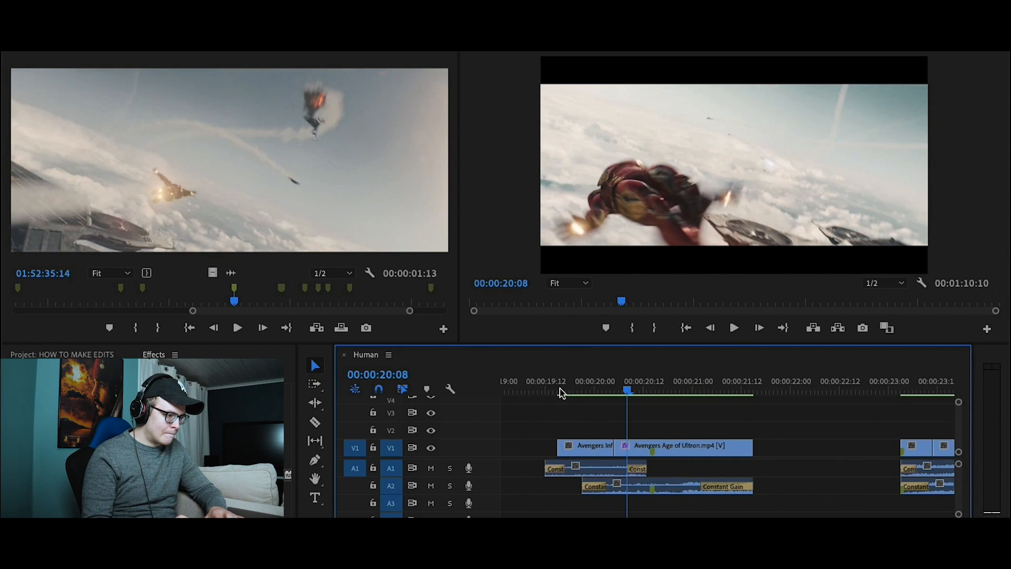
pyautogui.click(543, 389)
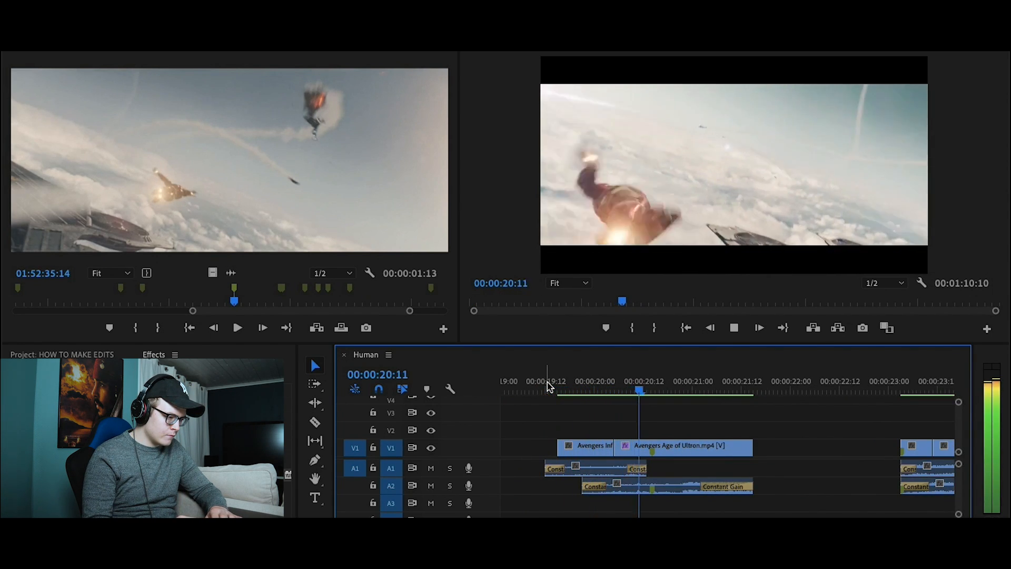
pyautogui.click(548, 383)
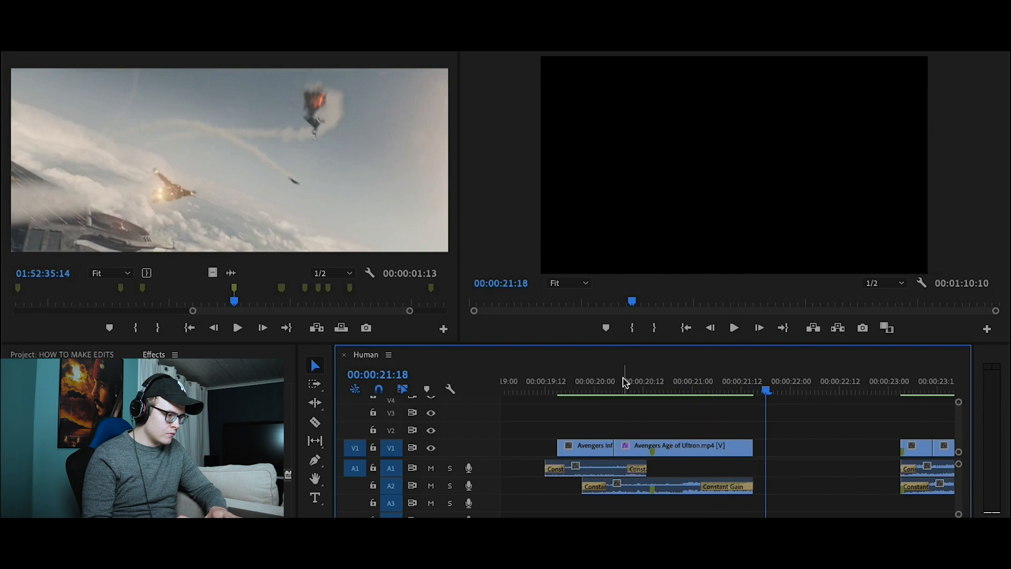
pyautogui.press('space')
pyautogui.moveTo(671, 383); pyautogui.dragTo(571, 384)
pyautogui.press('space')
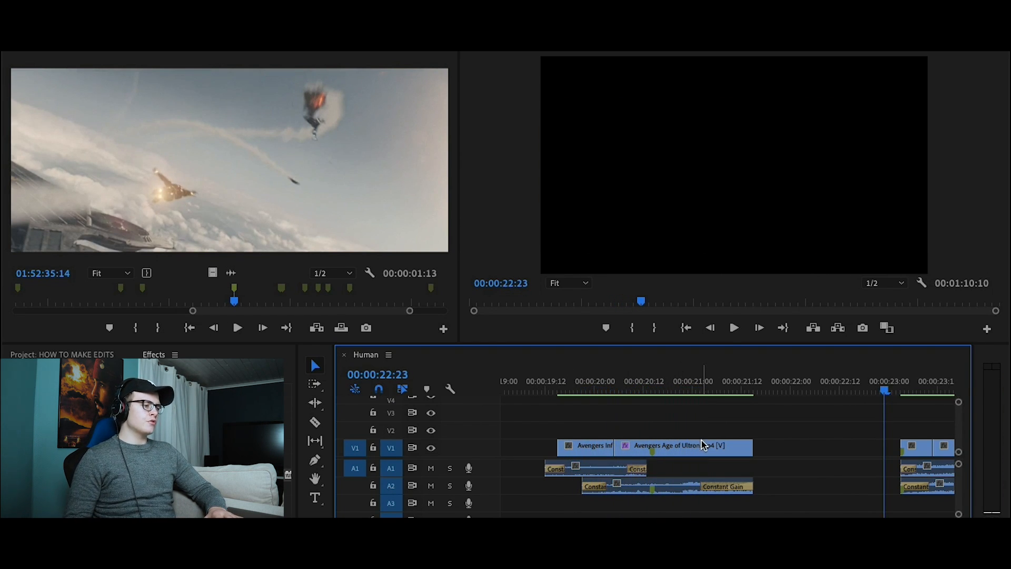
pyautogui.moveTo(640, 388); pyautogui.dragTo(546, 388)
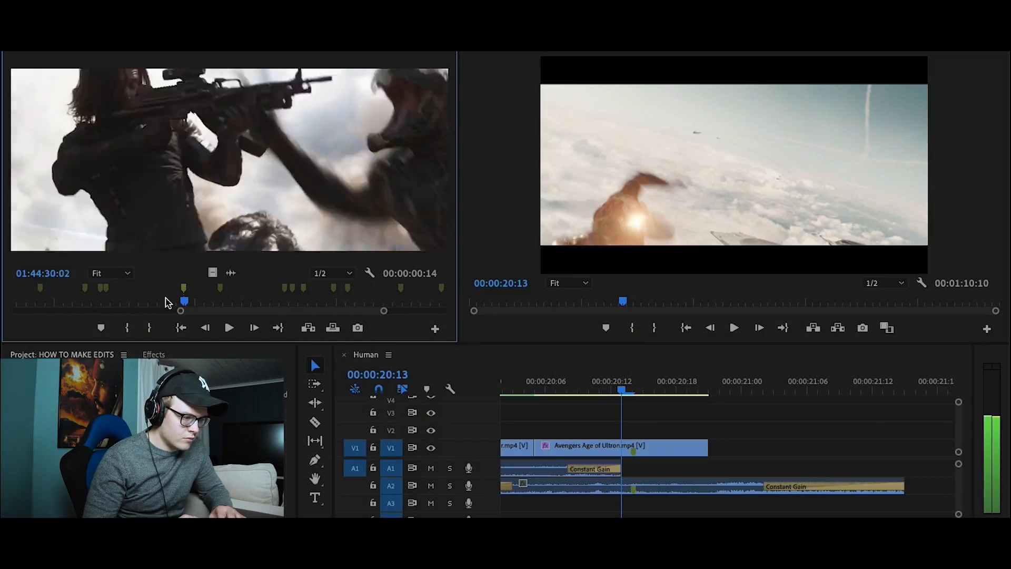
# Search the marked battle footage in the source for a shot to follow the Iron Man clip.
pyautogui.moveTo(165, 299); pyautogui.dragTo(67, 300)
pyautogui.moveTo(181, 311); pyautogui.dragTo(391, 311)
pyautogui.moveTo(118, 301); pyautogui.dragTo(379, 311)
pyautogui.press('space')
pyautogui.moveTo(229, 301); pyautogui.dragTo(399, 296)
pyautogui.moveTo(379, 311); pyautogui.dragTo(373, 311)
pyautogui.moveTo(229, 302); pyautogui.dragTo(441, 301)
pyautogui.moveTo(374, 315); pyautogui.dragTo(214, 288)
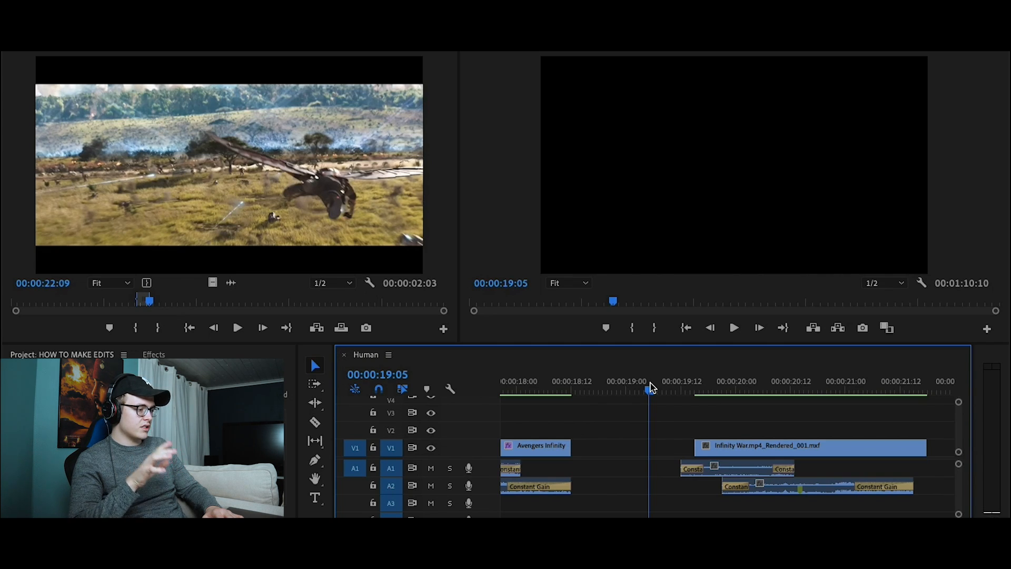
# Play the rendered Infinity War clip from 00:00:19:05 through the Falcon shot and return to 00:00:19:16.
pyautogui.press('space')
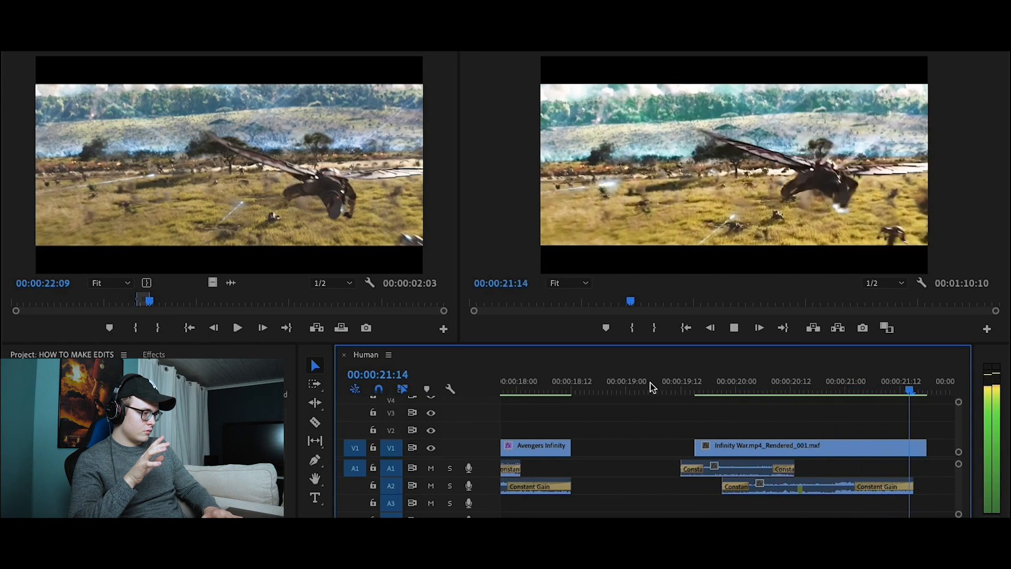
pyautogui.press('space')
pyautogui.moveTo(653, 387); pyautogui.dragTo(525, 391)
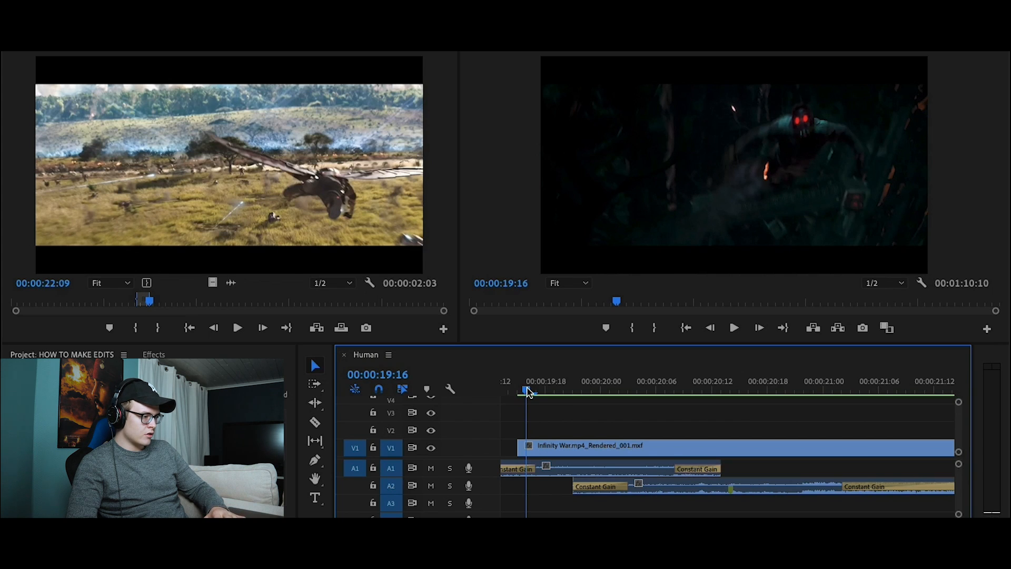
# Compare the frames around the cut from Star-Lord to Iron Man, between 00:00:20:01 and 00:00:20:05.
pyautogui.moveTo(528, 391); pyautogui.dragTo(622, 387)
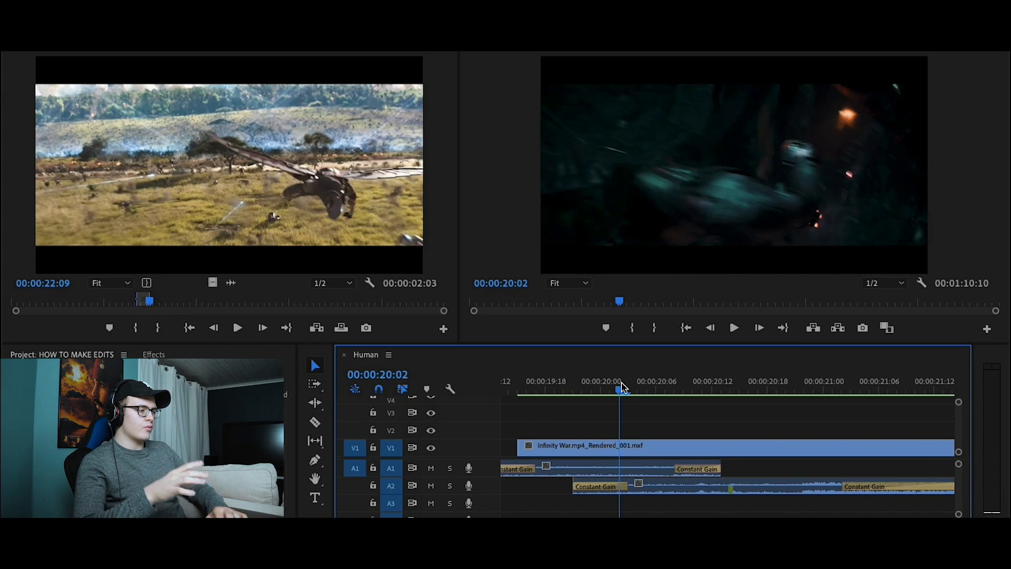
pyautogui.moveTo(622, 390); pyautogui.dragTo(647, 374)
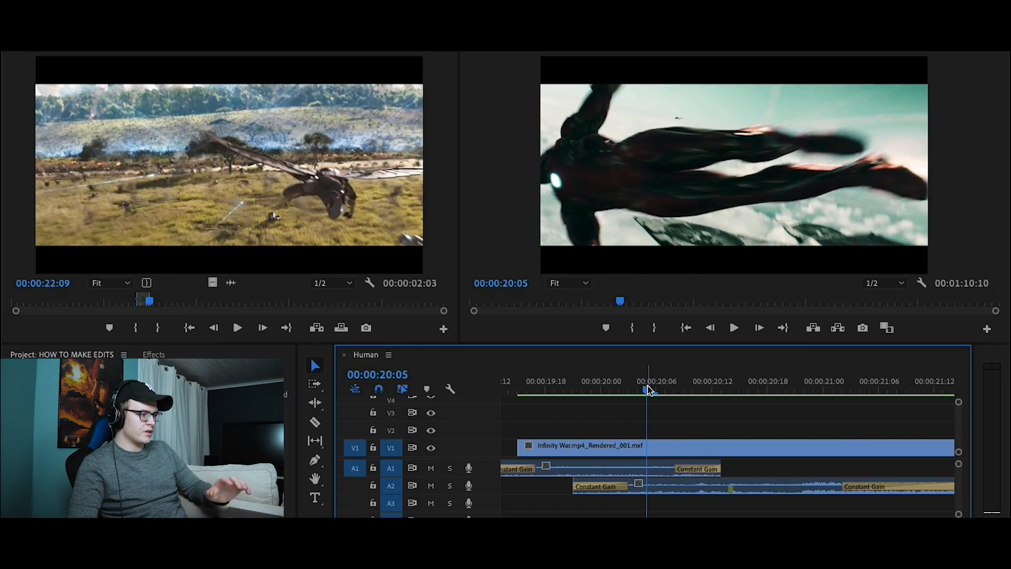
pyautogui.moveTo(652, 391); pyautogui.dragTo(609, 379)
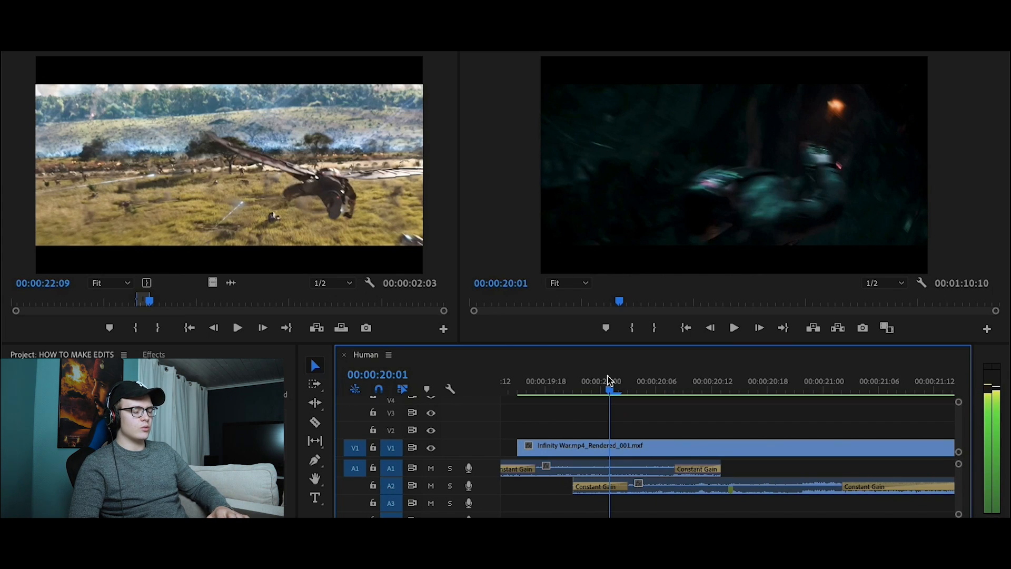
pyautogui.moveTo(609, 379); pyautogui.dragTo(653, 378)
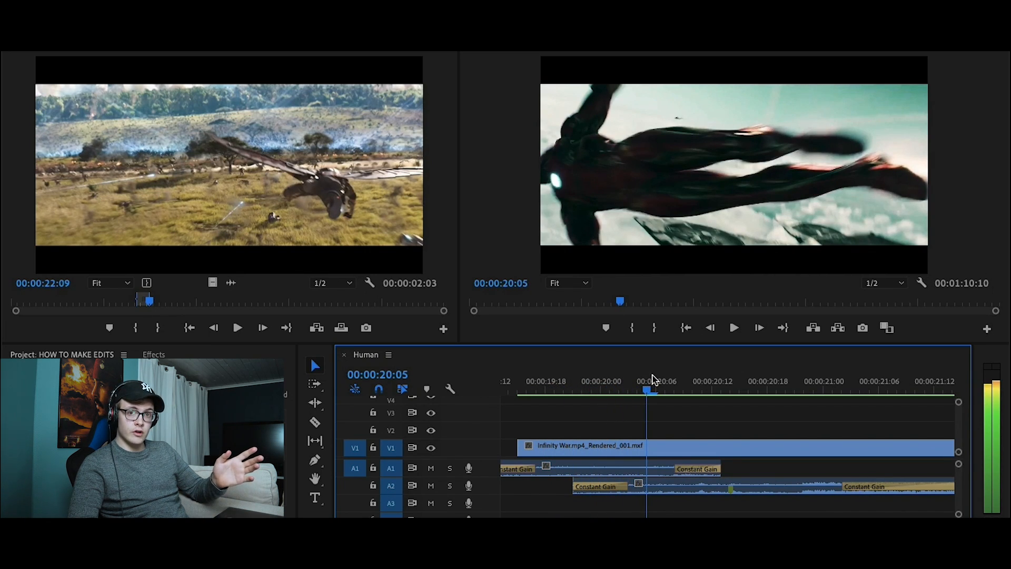
# Examine the Falcon shot at 00:00:20:22 and move back over the cuts to the Star-Lord shot.
pyautogui.moveTo(652, 376); pyautogui.dragTo(809, 383)
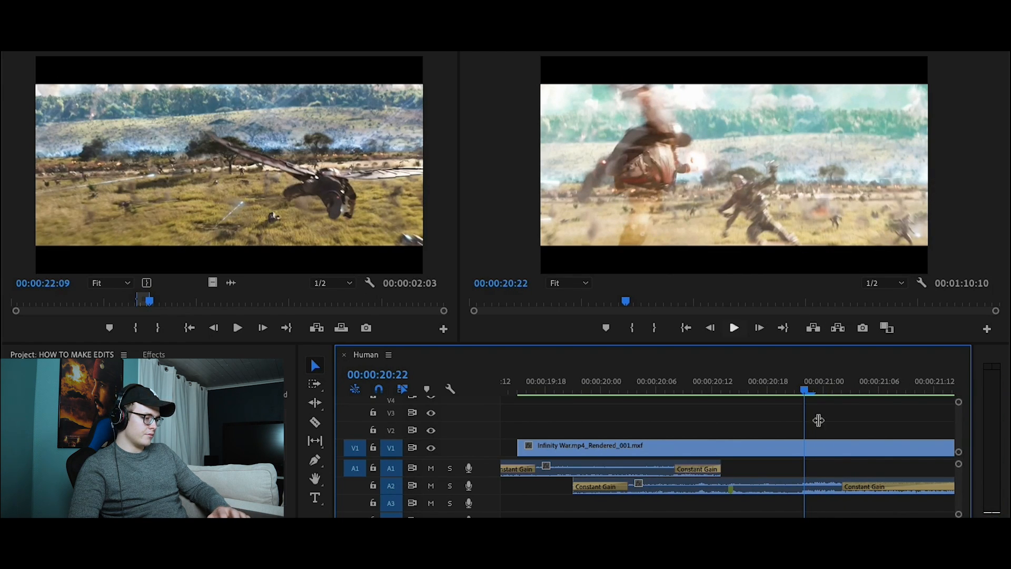
pyautogui.scroll(-2, 817, 418)
pyautogui.click(770, 392)
pyautogui.moveTo(770, 392); pyautogui.dragTo(570, 368)
# Review the Iron Man shot at 00:00:20:07 and the gap before the rendered Infinity War clip.
pyautogui.scroll(-3, 613, 403)
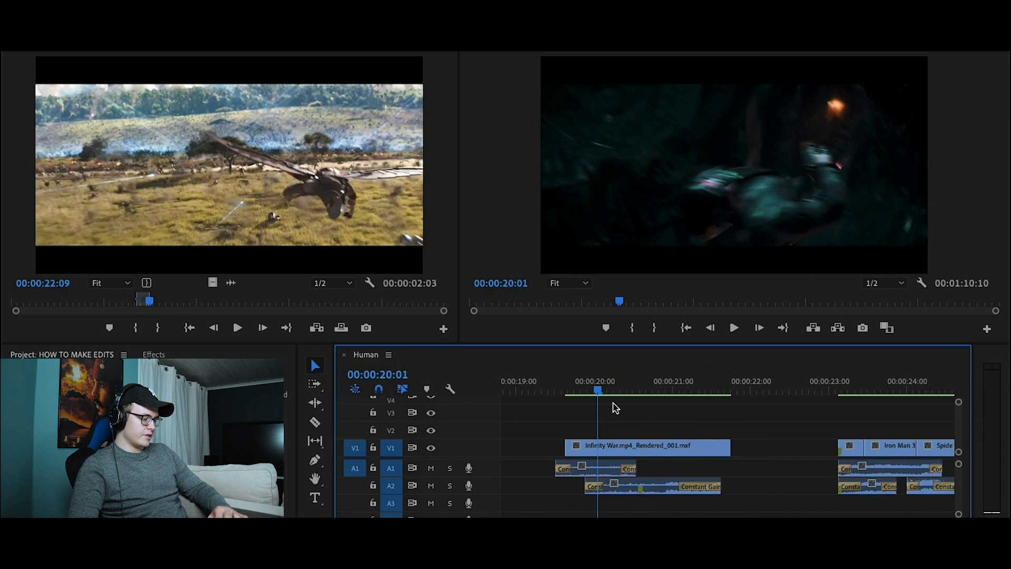
pyautogui.scroll(2, 610, 402)
pyautogui.click(610, 385)
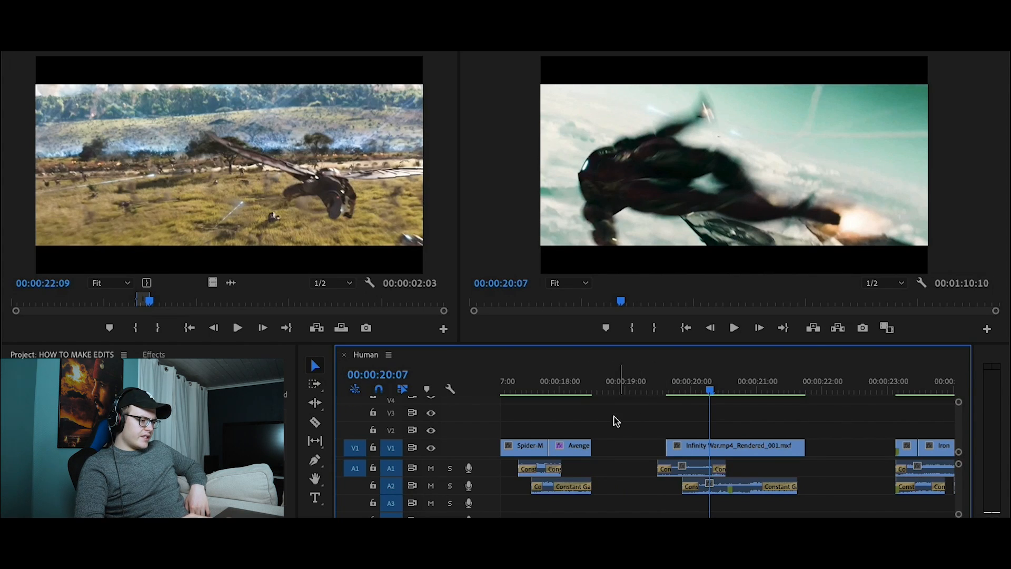
pyautogui.moveTo(532, 380); pyautogui.dragTo(677, 392)
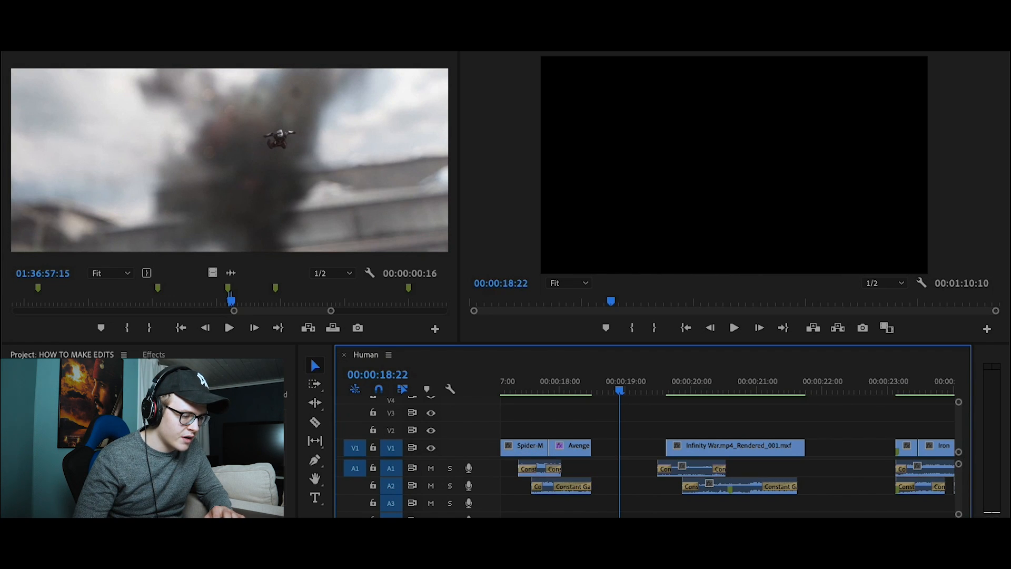
# Open the Captain America The Winter Soldier footage and mark the in point at 01:22:15:20 in the street fight shot.
pyautogui.doubleClick(210, 437)
pyautogui.scroll(-5, 253, 308)
pyautogui.click(361, 302)
pyautogui.moveTo(370, 310); pyautogui.dragTo(350, 311)
pyautogui.click(247, 302)
pyautogui.moveTo(247, 301); pyautogui.dragTo(237, 301)
pyautogui.moveTo(162, 310); pyautogui.dragTo(221, 310)
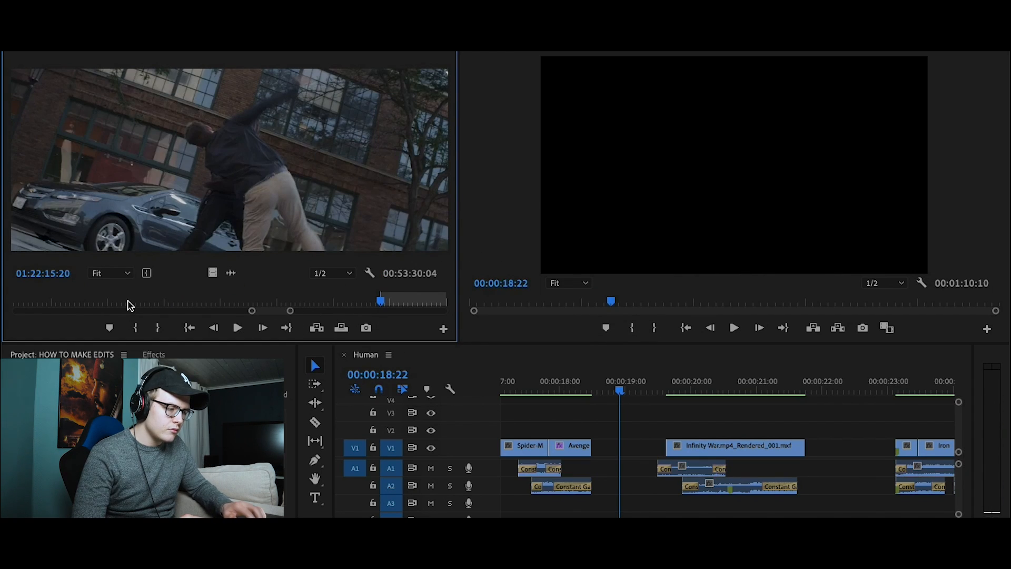
# Mark the out point at 01:22:16:11 and place the Winter Soldier shot on V2, ending where the rendered Infinity War clip starts.
pyautogui.press('space')
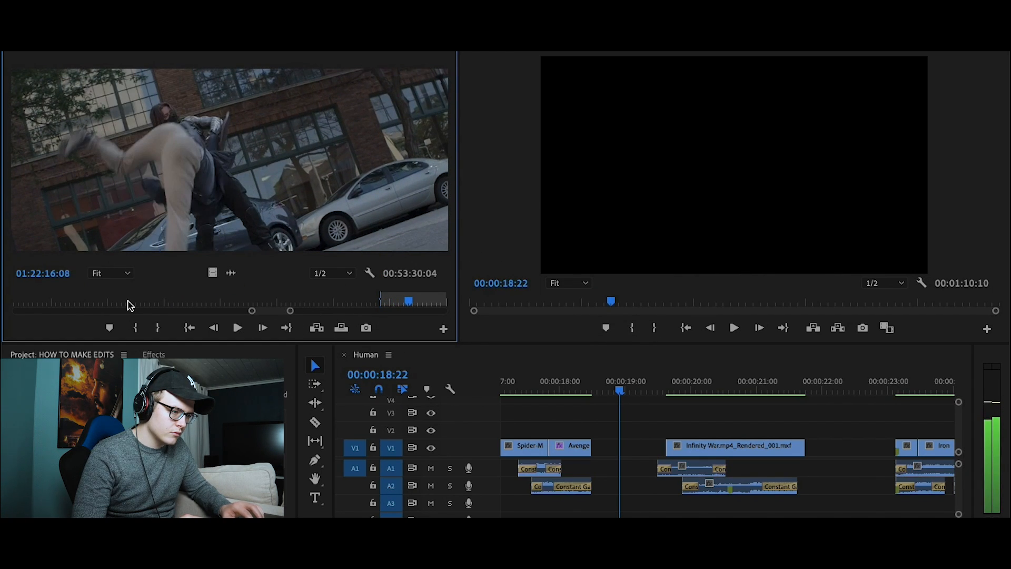
pyautogui.click(159, 330)
pyautogui.moveTo(230, 158); pyautogui.dragTo(631, 484)
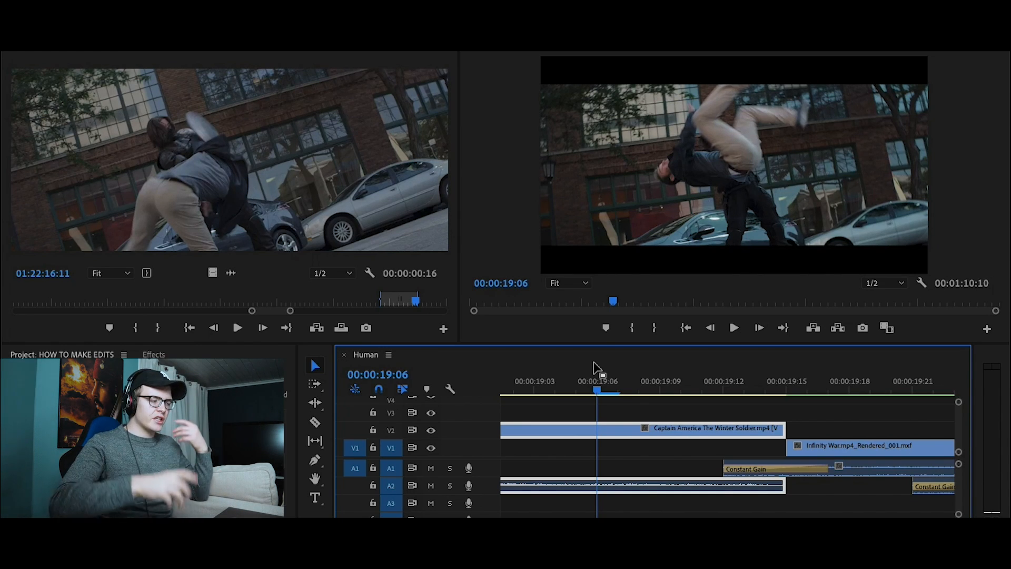
# Compare the flip in the Winter Soldier shot with the Star-Lord movement across the cut, from 00:00:19:03 to 00:00:19:21.
pyautogui.click(536, 389)
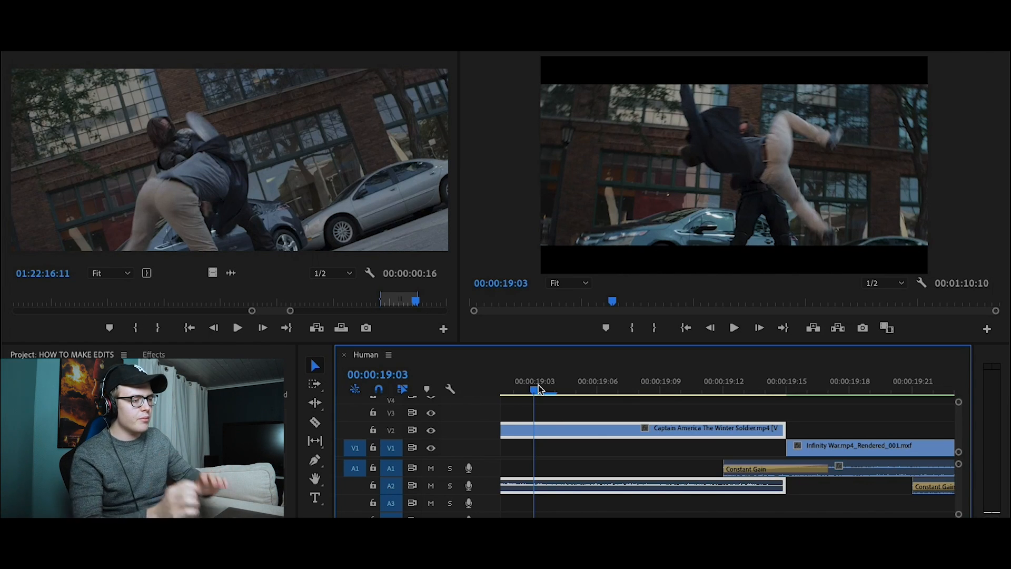
pyautogui.moveTo(542, 390); pyautogui.dragTo(923, 396)
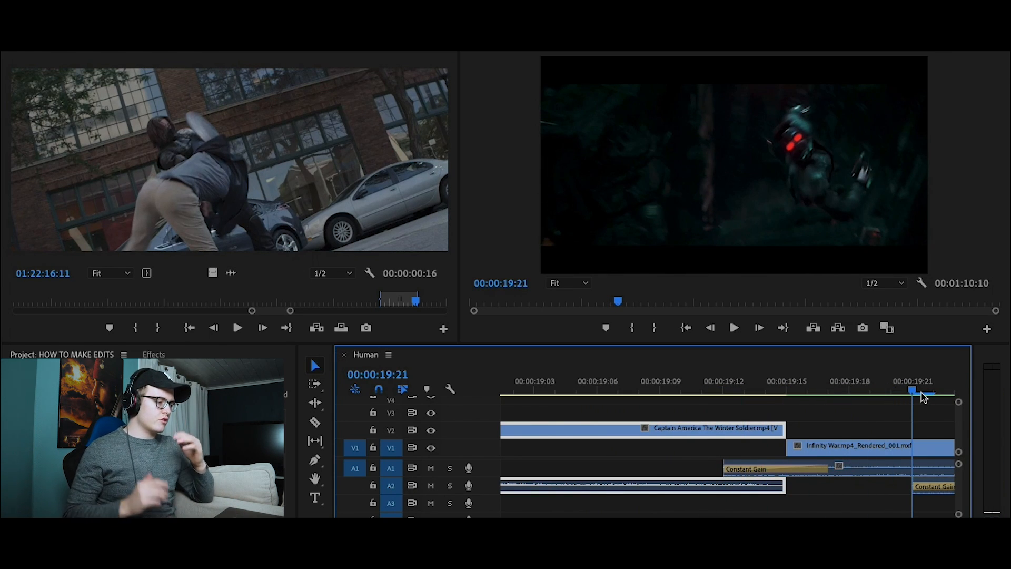
# Save the project and play the sequence through the end of the rendered Infinity War clip.
pyautogui.hotkey('ctrl', 's')
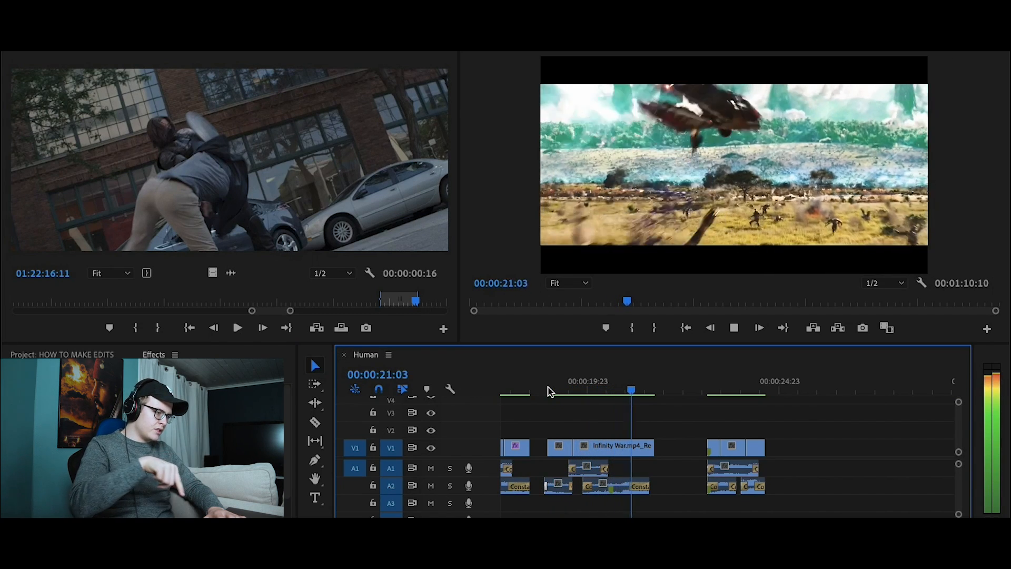
pyautogui.press('space')
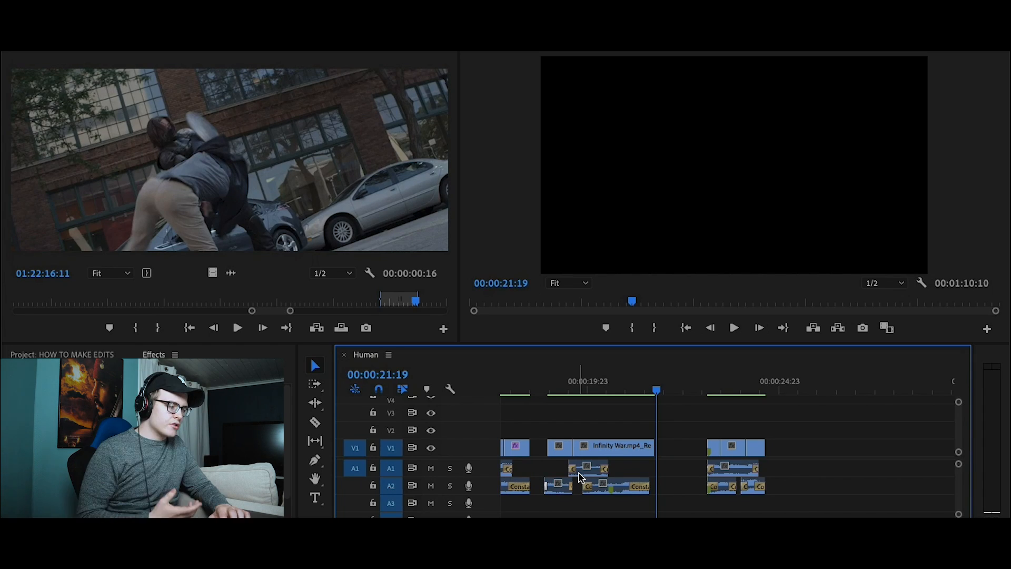
pyautogui.click(526, 394)
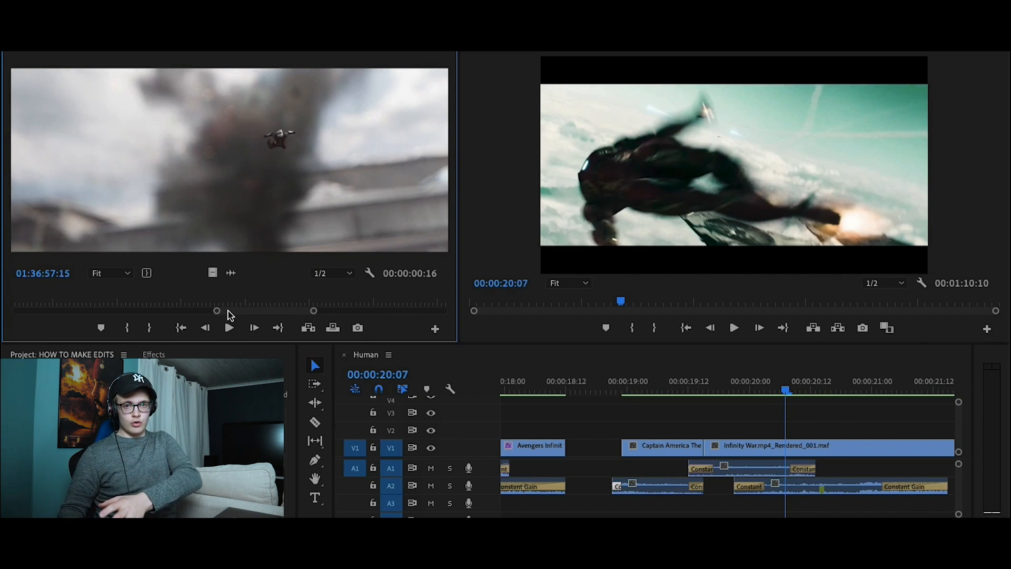
# Find the airport shot of Captain America in the Civil War footage and mark the in point at 01:36:38:01.
pyautogui.click(229, 302)
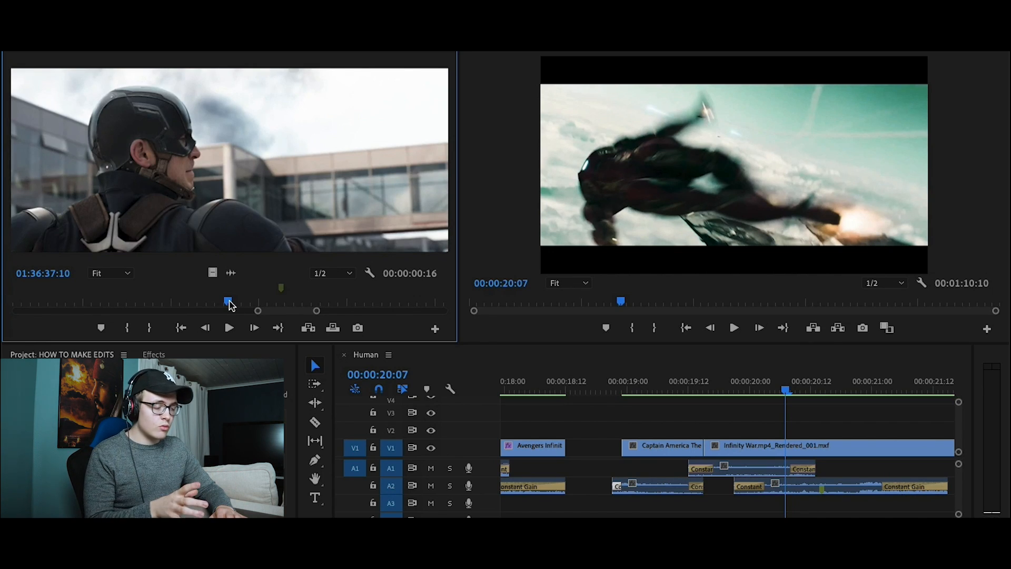
pyautogui.press('Right')
pyautogui.press('Right')
pyautogui.press('Right')
pyautogui.press('Right')
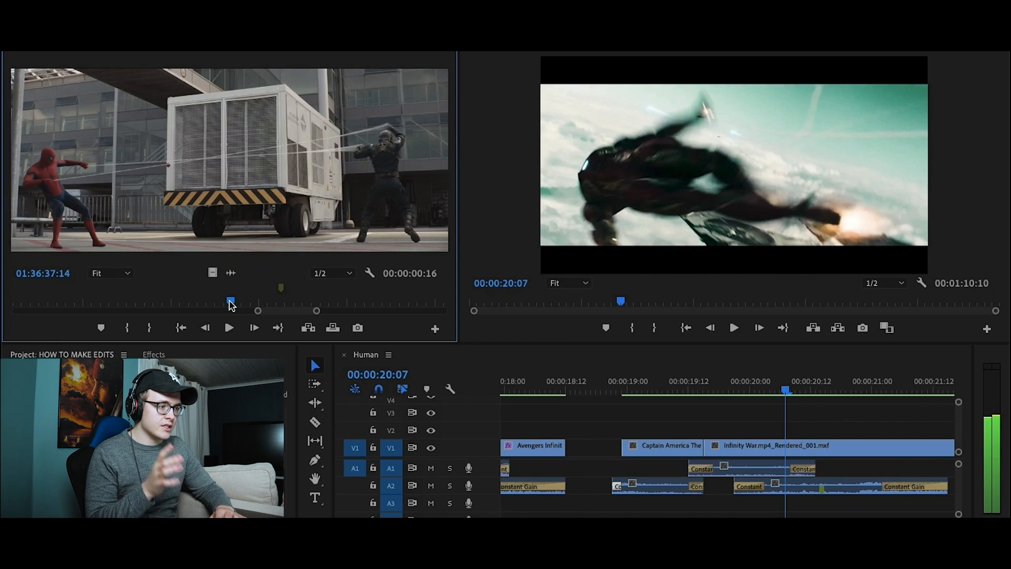
pyautogui.press('Right')
pyautogui.press('Right')
pyautogui.press('Right')
pyautogui.press('Right')
pyautogui.press('Right')
pyautogui.press('Right')
pyautogui.press('Right')
pyautogui.press('Right')
pyautogui.press('Right')
pyautogui.press('Right')
pyautogui.press('Right')
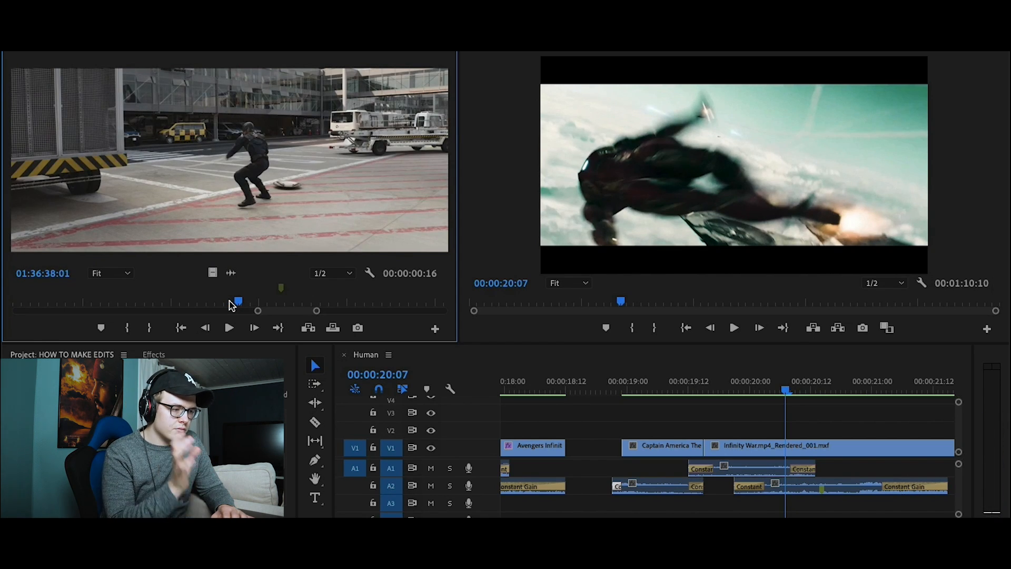
pyautogui.press('i')
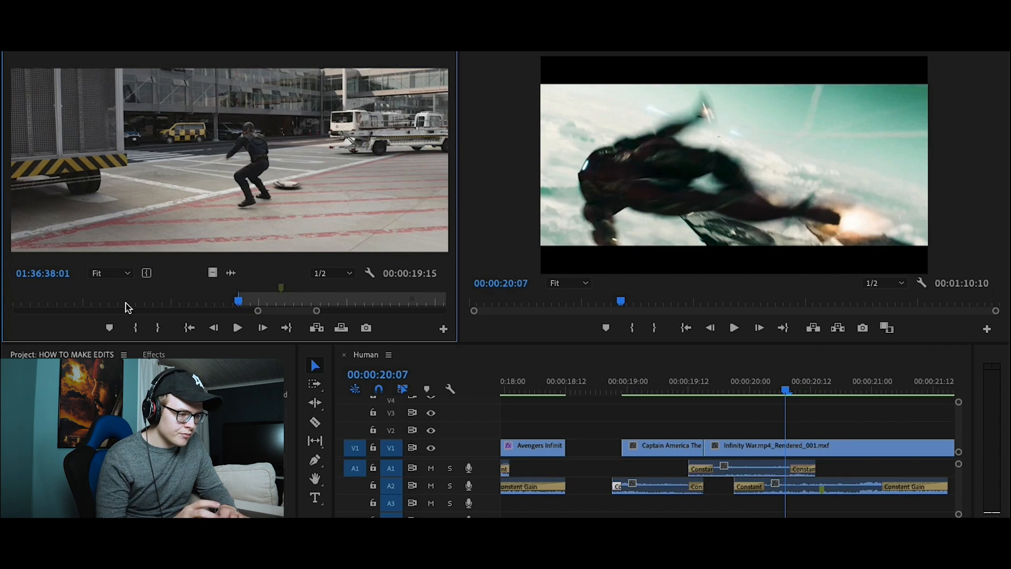
# Examine Captain America's movement frame by frame around the in point at 01:36:38:01.
pyautogui.press('Right')
pyautogui.press('Right')
pyautogui.press('Right')
pyautogui.press('Right')
pyautogui.press('Right')
pyautogui.press('Right')
pyautogui.press('Right')
pyautogui.press('Right')
pyautogui.press('Right')
pyautogui.press('Right')
pyautogui.press('Right')
pyautogui.press('Right')
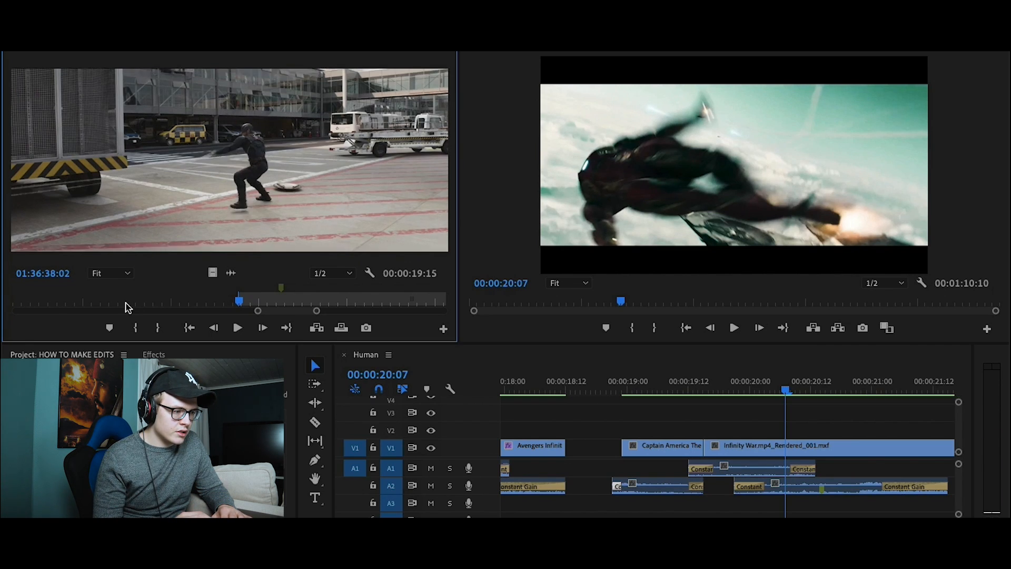
pyautogui.press('Left')
pyautogui.press('Left')
pyautogui.press('Left')
pyautogui.press('Left')
pyautogui.press('Left')
pyautogui.press('Left')
pyautogui.press('Left')
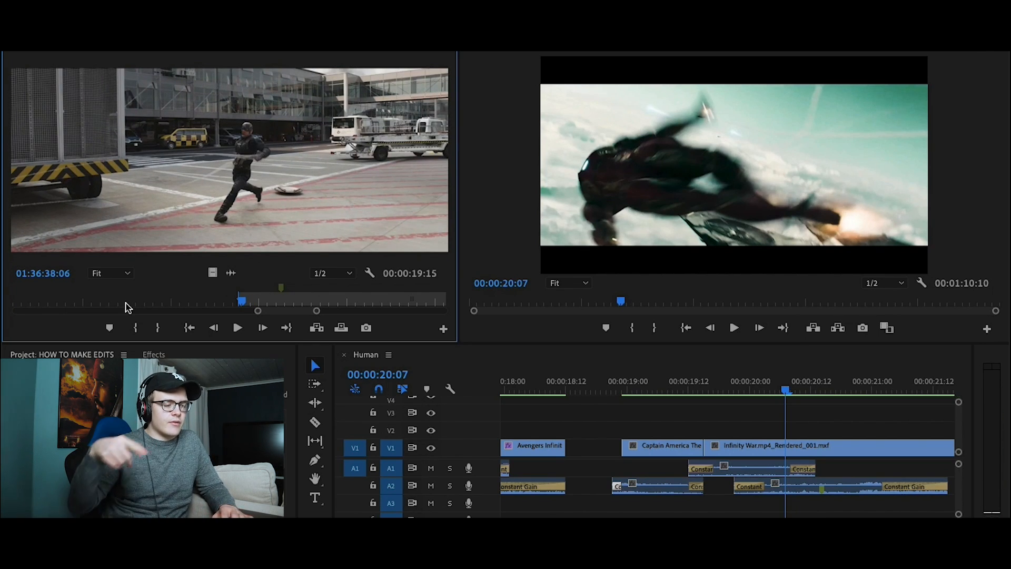
pyautogui.press('Left')
pyautogui.press('Left')
pyautogui.press('Left')
pyautogui.press('Left')
pyautogui.press('Left')
pyautogui.press('Left')
pyautogui.press('Left')
pyautogui.press('Left')
pyautogui.press('Right')
pyautogui.press('Right')
pyautogui.press('Right')
pyautogui.press('Right')
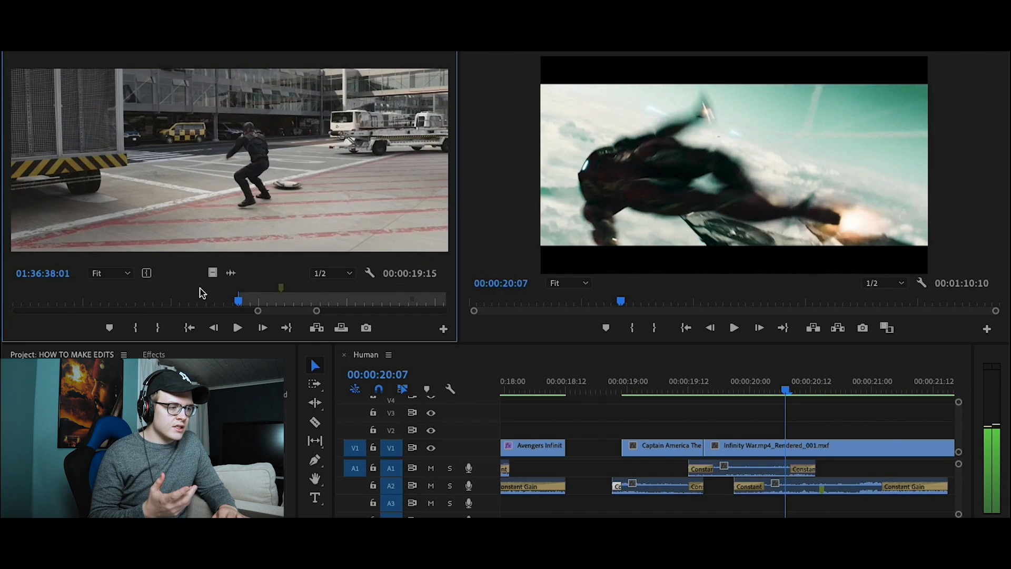
# Mark the Civil War out point at 01:36:38:15 and place the shot on V2, ending where the Winter Soldier clip starts.
pyautogui.press('Right')
pyautogui.press('Right')
pyautogui.press('Right')
pyautogui.press('Right')
pyautogui.press('Right')
pyautogui.press('Right')
pyautogui.press('Right')
pyautogui.press('Right')
pyautogui.press('Right')
pyautogui.press('Right')
pyautogui.press('Right')
pyautogui.press('Right')
pyautogui.press('Right')
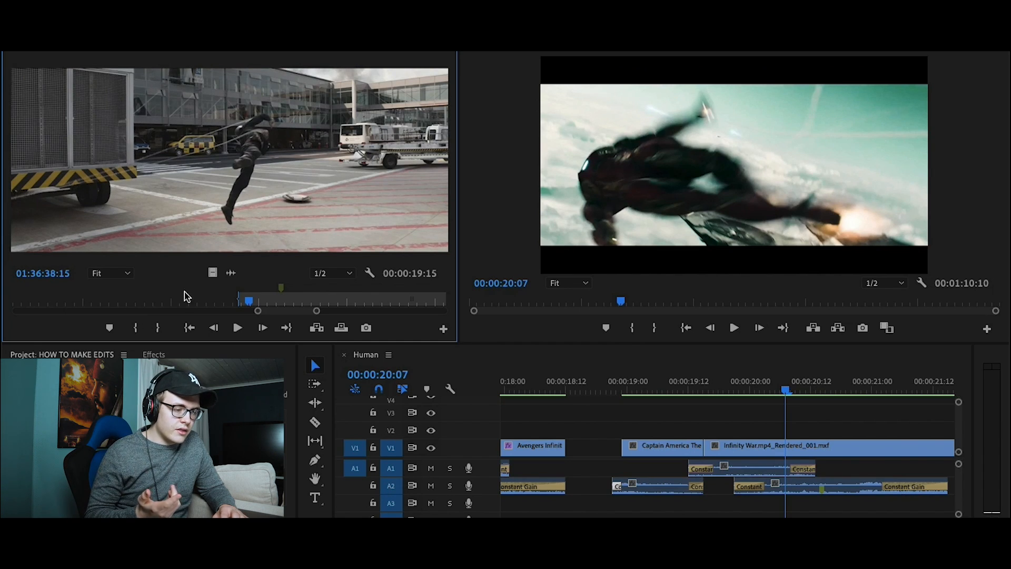
pyautogui.click(158, 329)
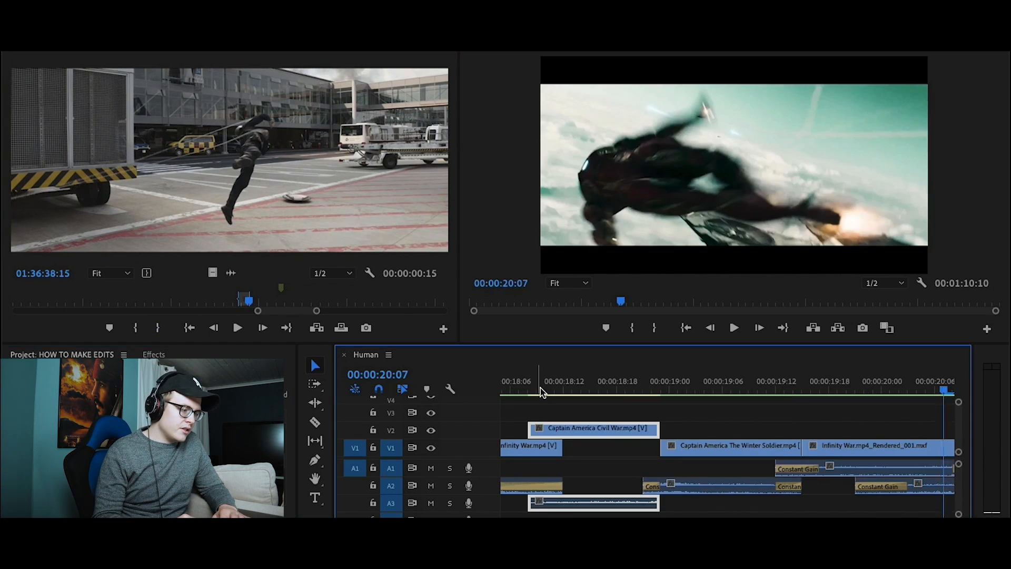
# Review the movement from the Civil War shot at 00:00:18:09 into the Winter Soldier shot and play on past the Infinity War clip.
pyautogui.click(539, 391)
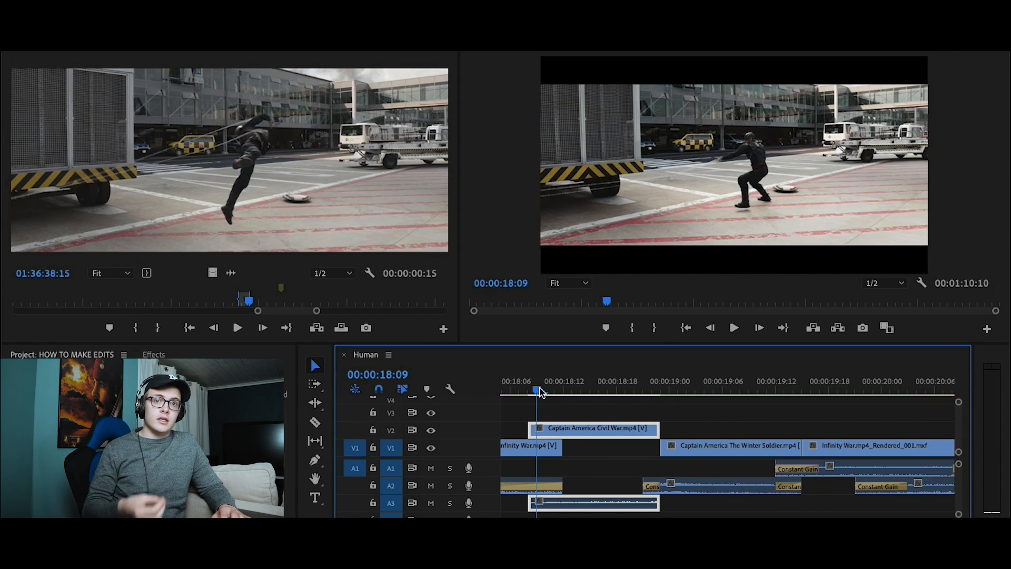
pyautogui.moveTo(539, 391); pyautogui.dragTo(562, 369)
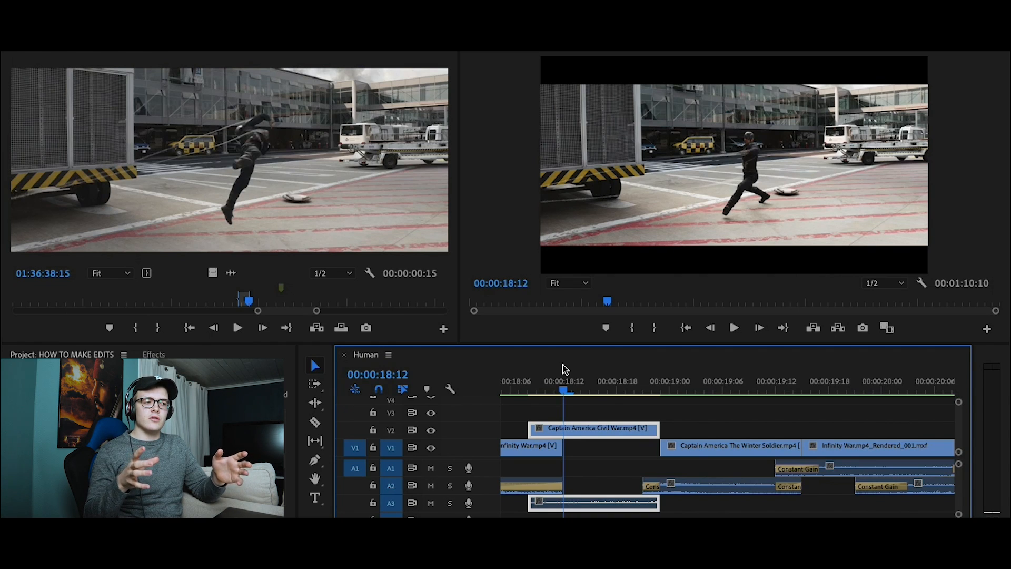
pyautogui.moveTo(560, 390); pyautogui.dragTo(785, 389)
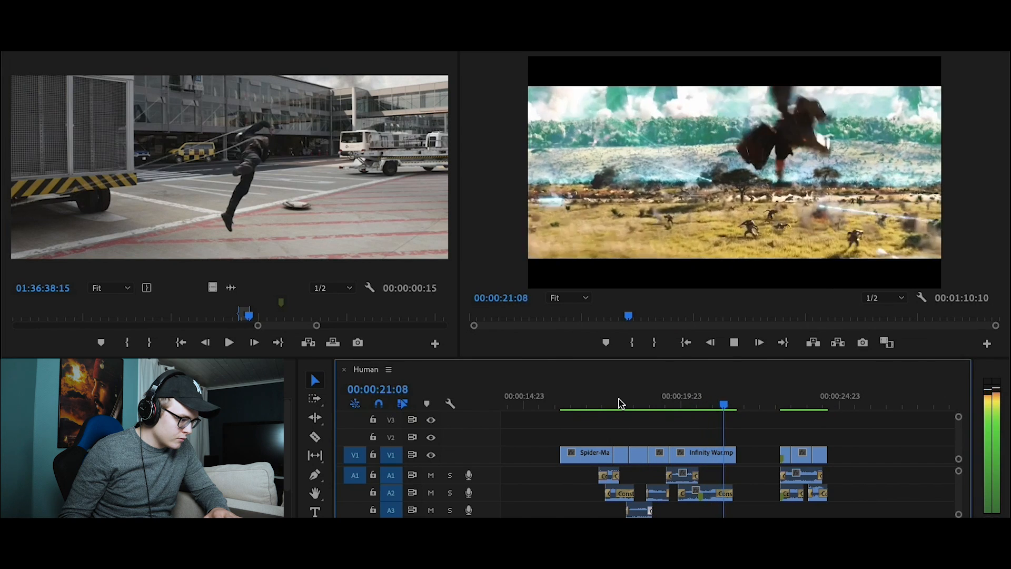
pyautogui.press('space')
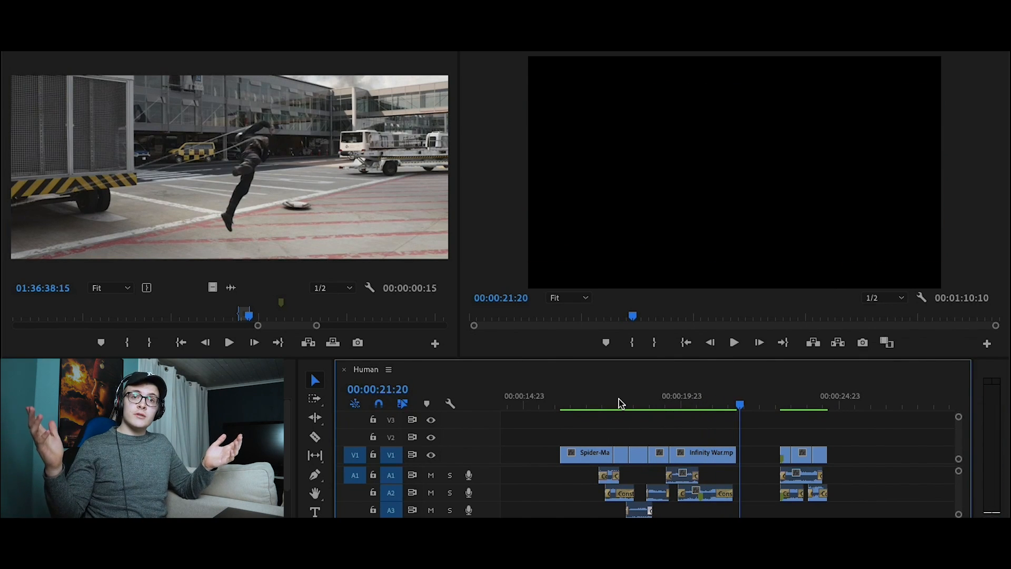
pyautogui.click(728, 404)
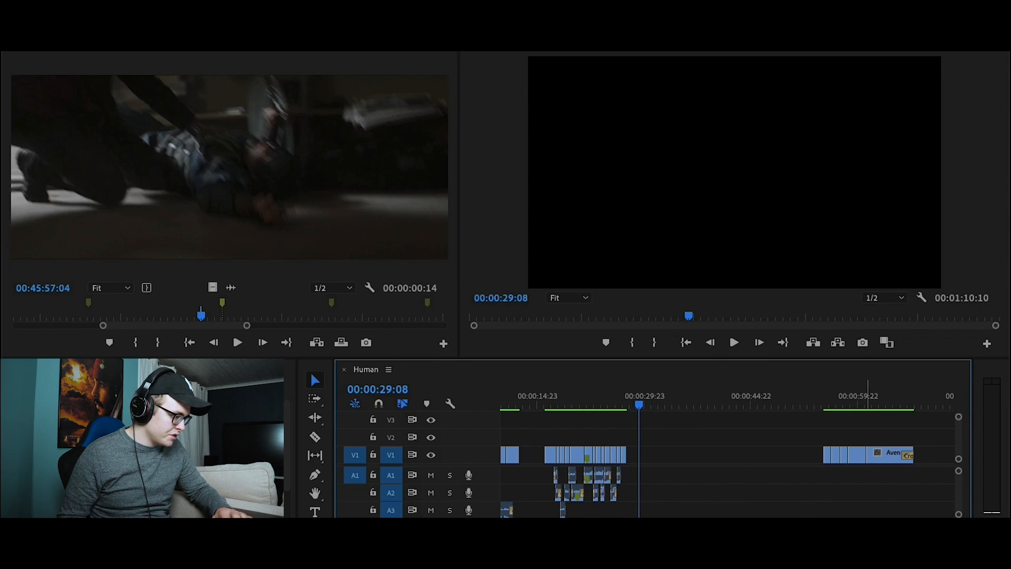
# Save the project and add the Iron Man 2 shot on V1 directly after the Avengers clip.
pyautogui.hotkey('ctrl', 's')
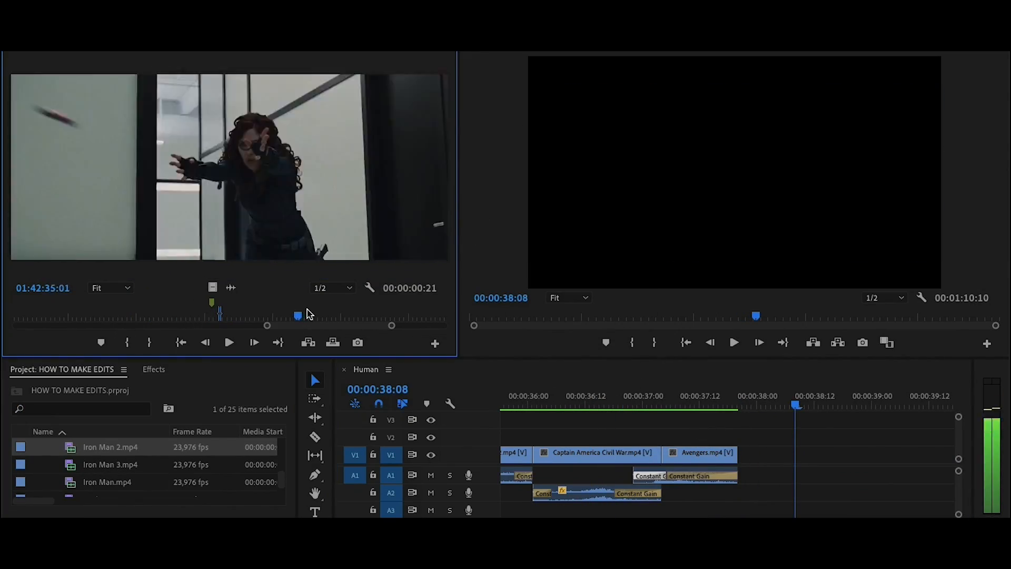
pyautogui.moveTo(702, 453); pyautogui.dragTo(716, 451)
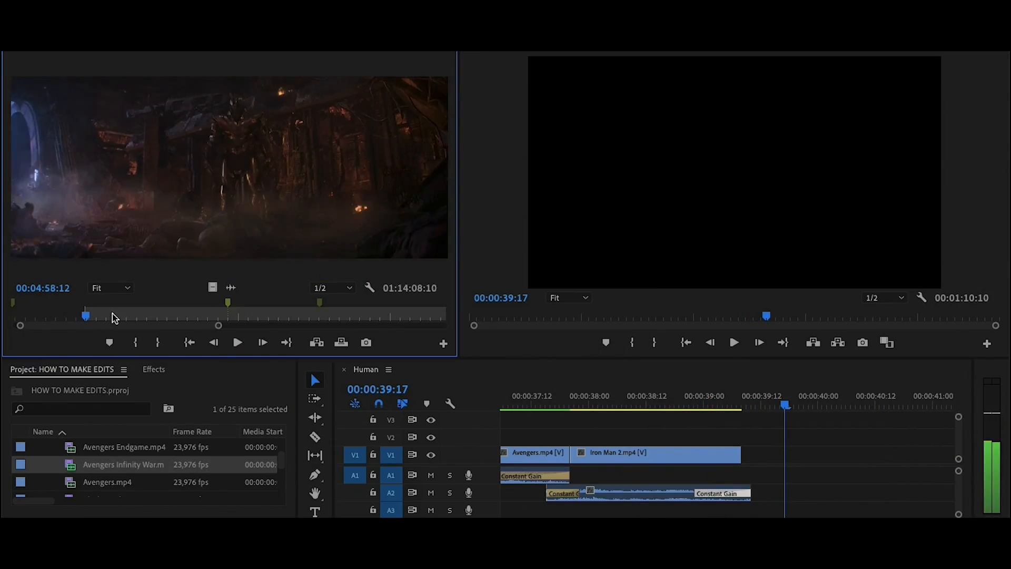